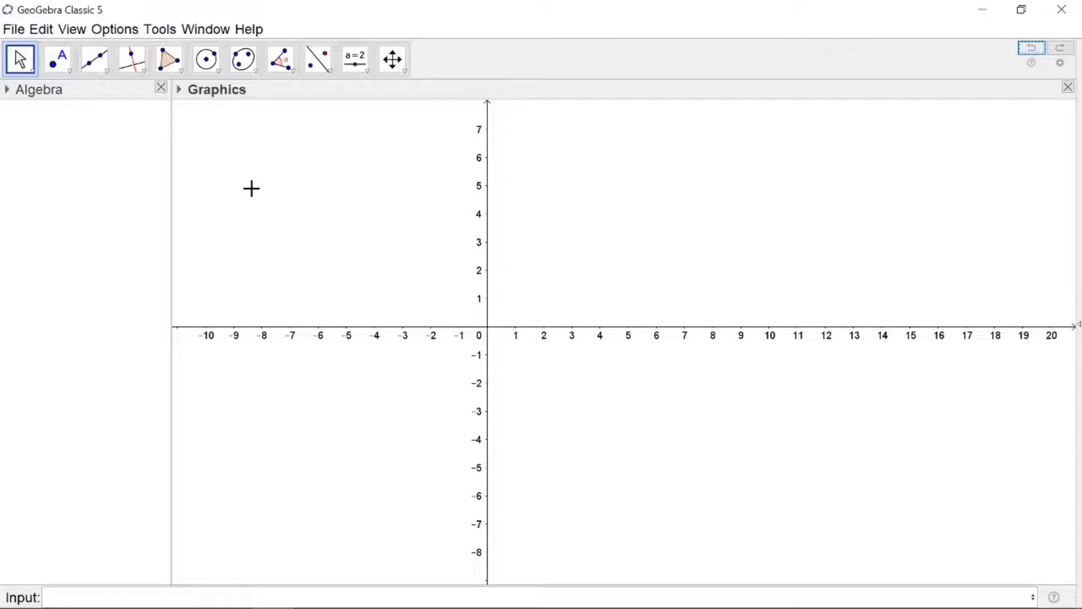
Set the angle unit to radians in the advanced preferences
click(107, 32)
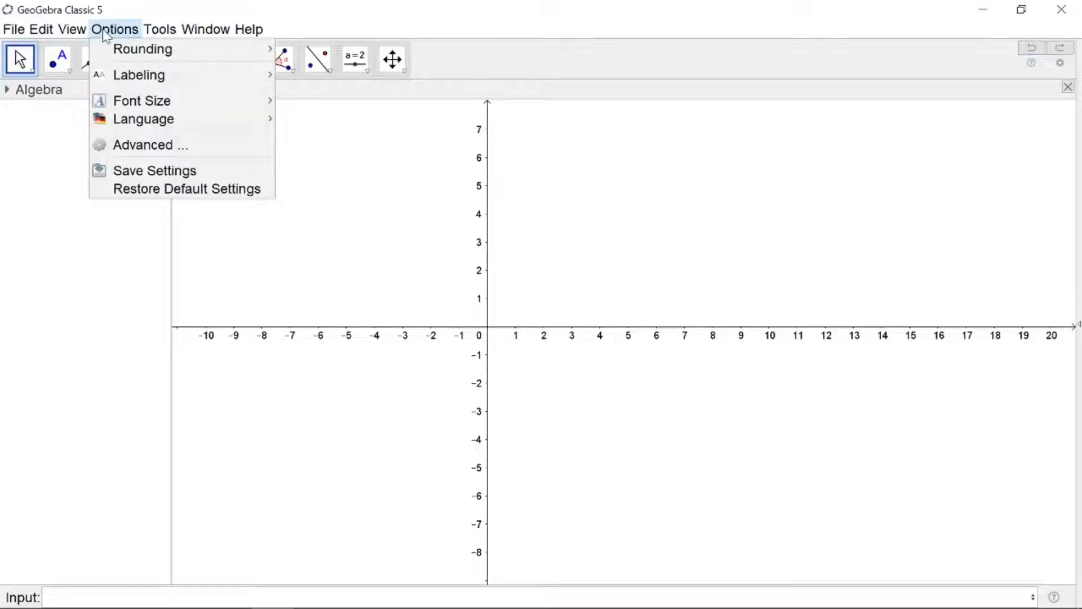
click(148, 148)
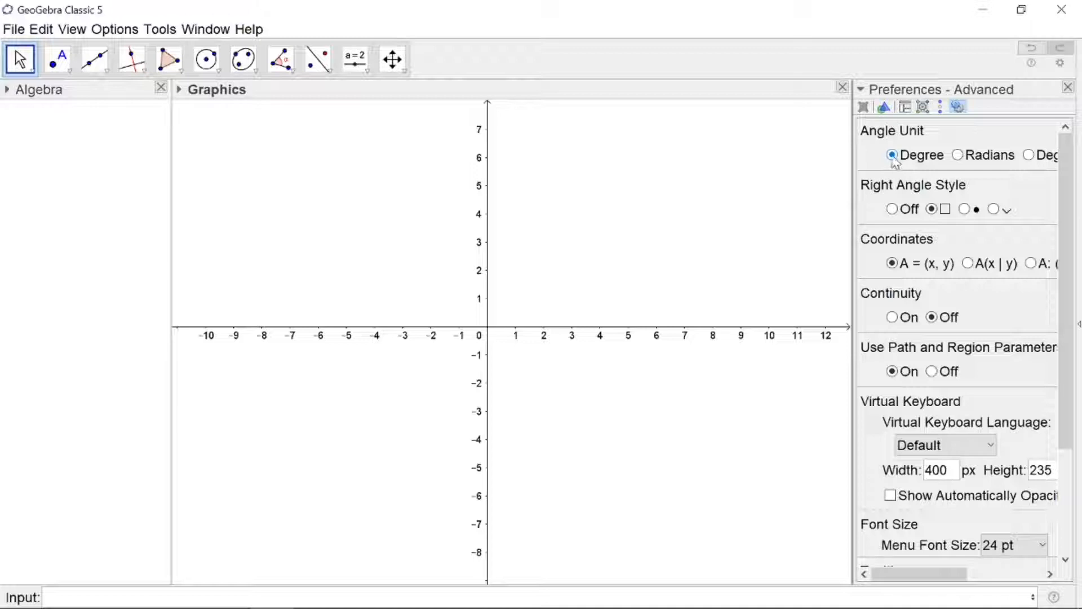
click(959, 157)
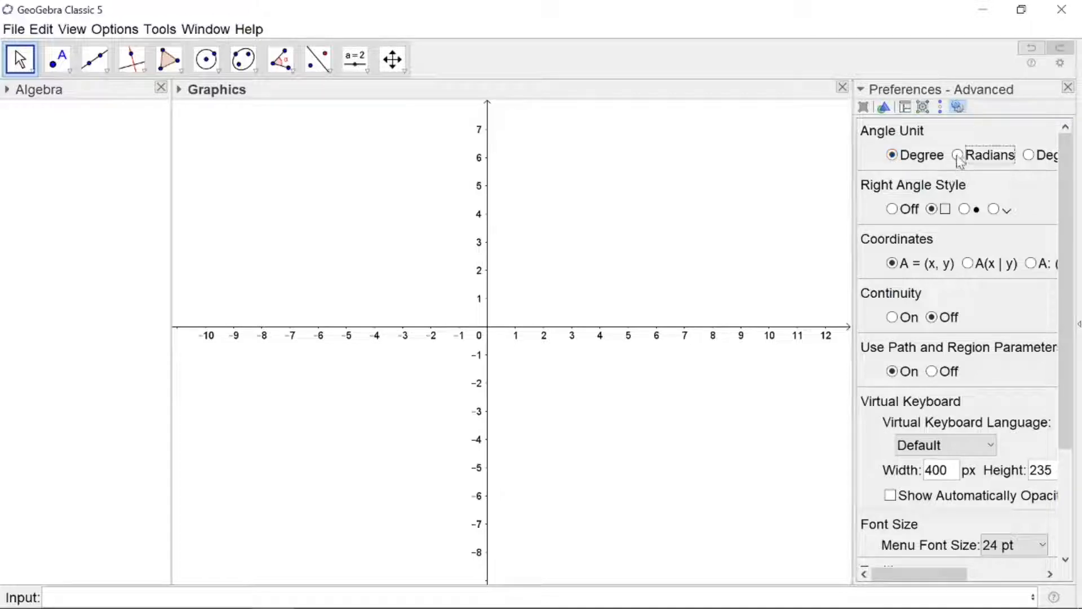
click(1068, 88)
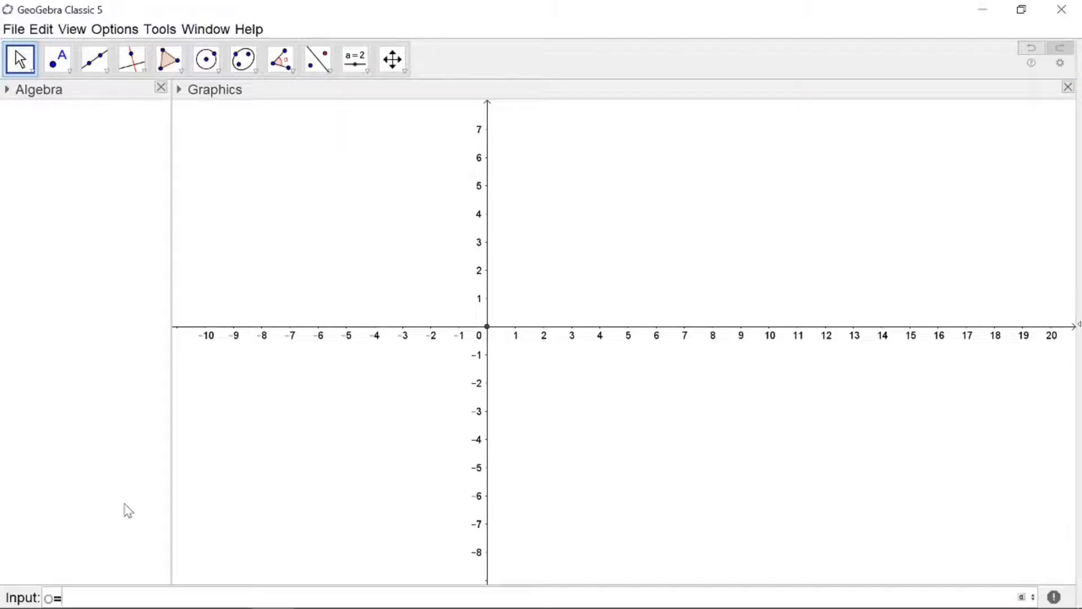
Create point O at (0, 0) and draw a circle centered on O with radius 1
text(0,0)
key(Return)
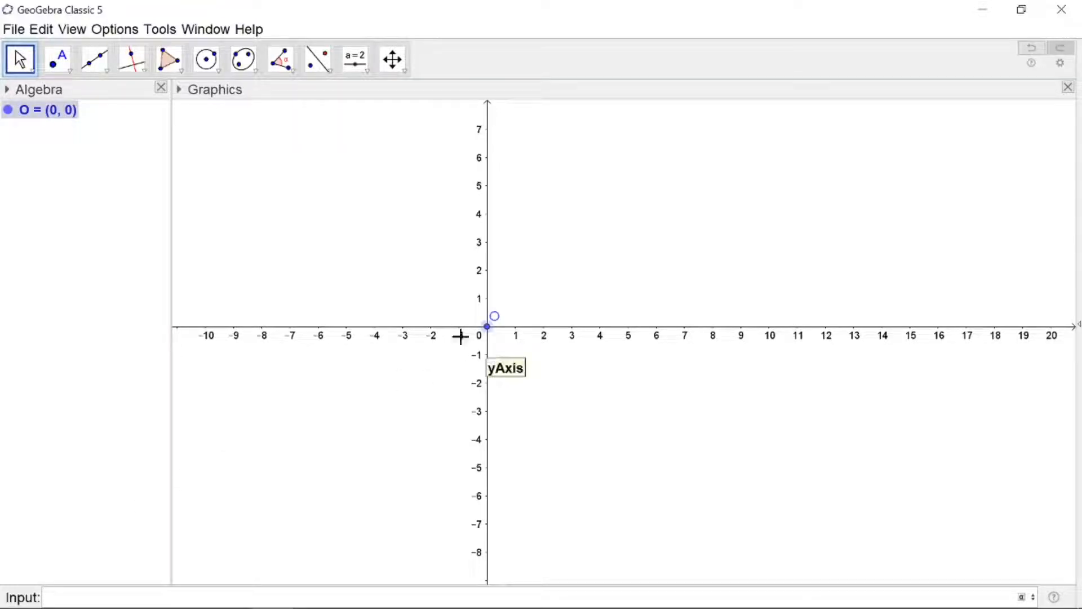
click(219, 73)
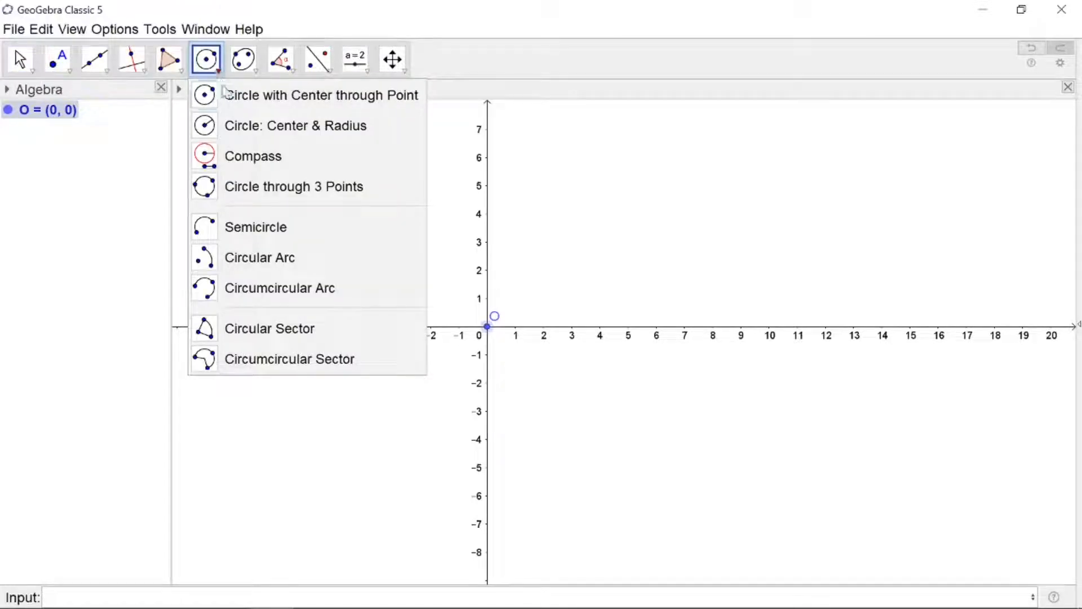
click(237, 129)
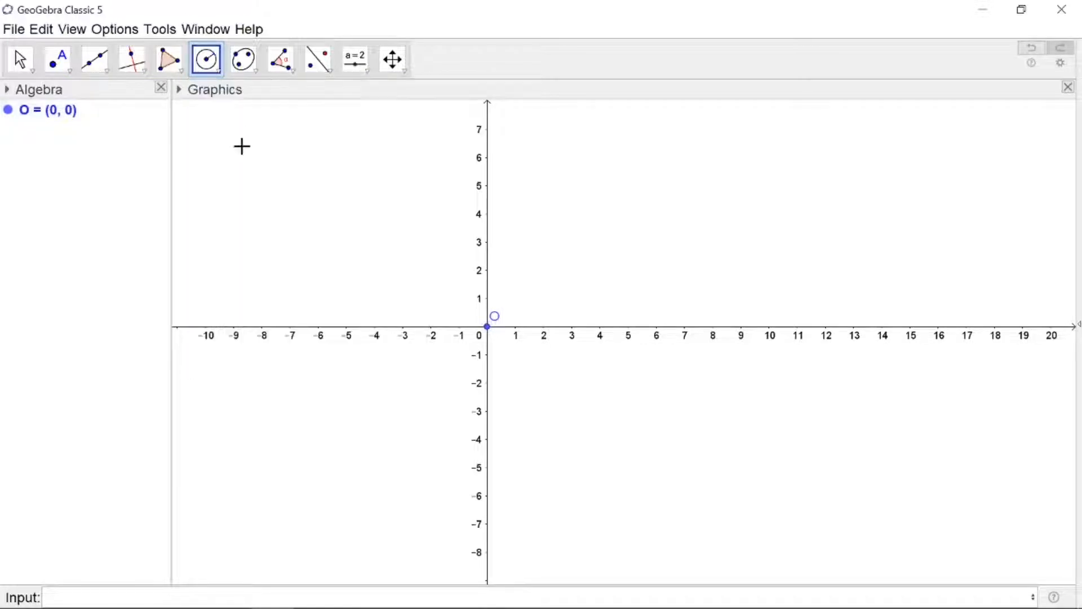
click(486, 329)
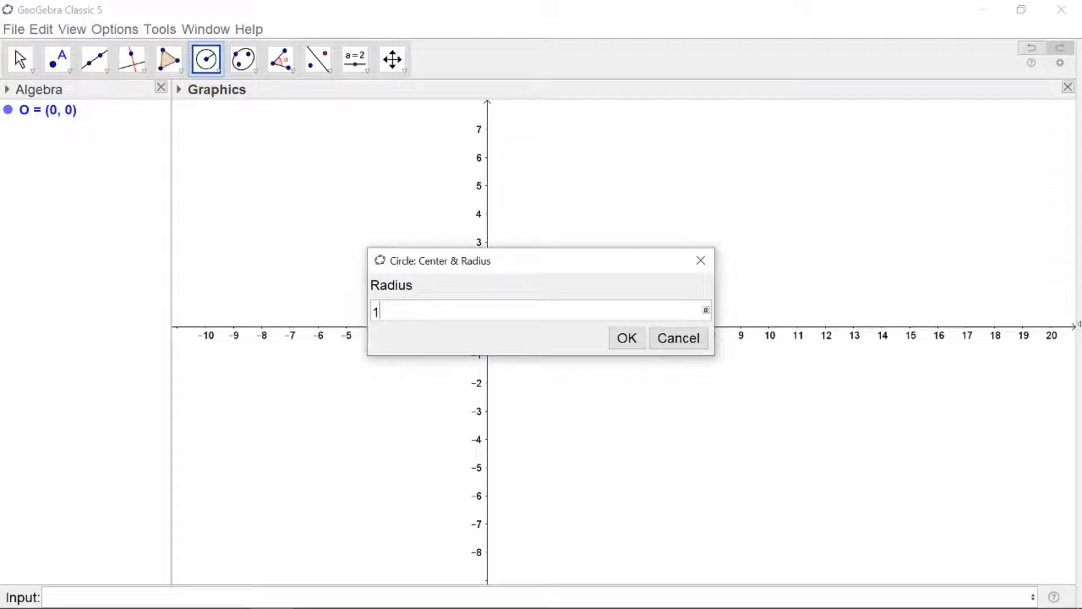
click(626, 338)
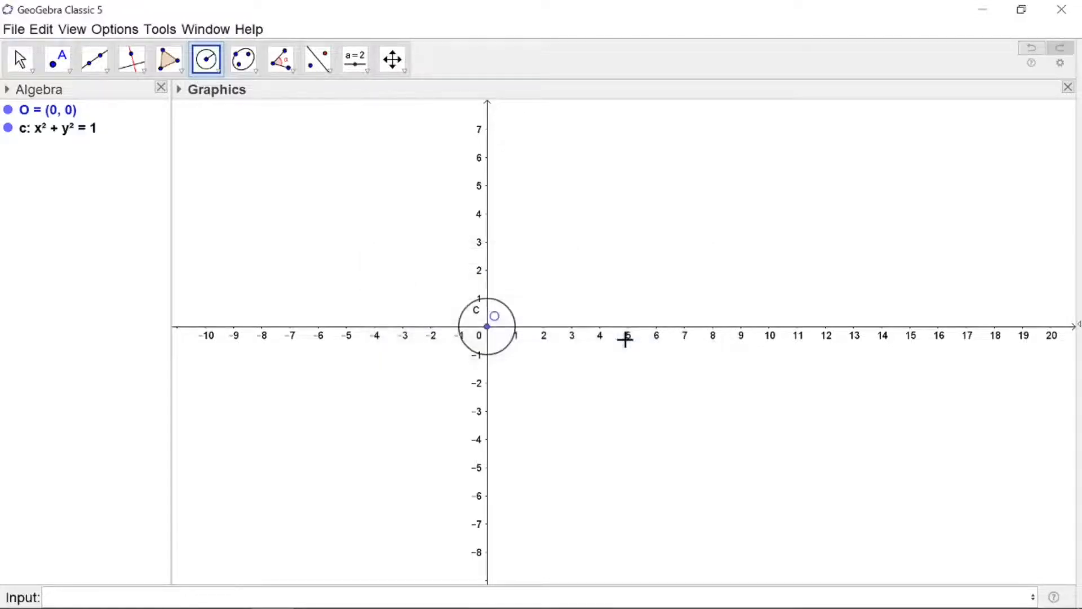
Create point A at (1, 0)
scroll(485, 318, up, 7)
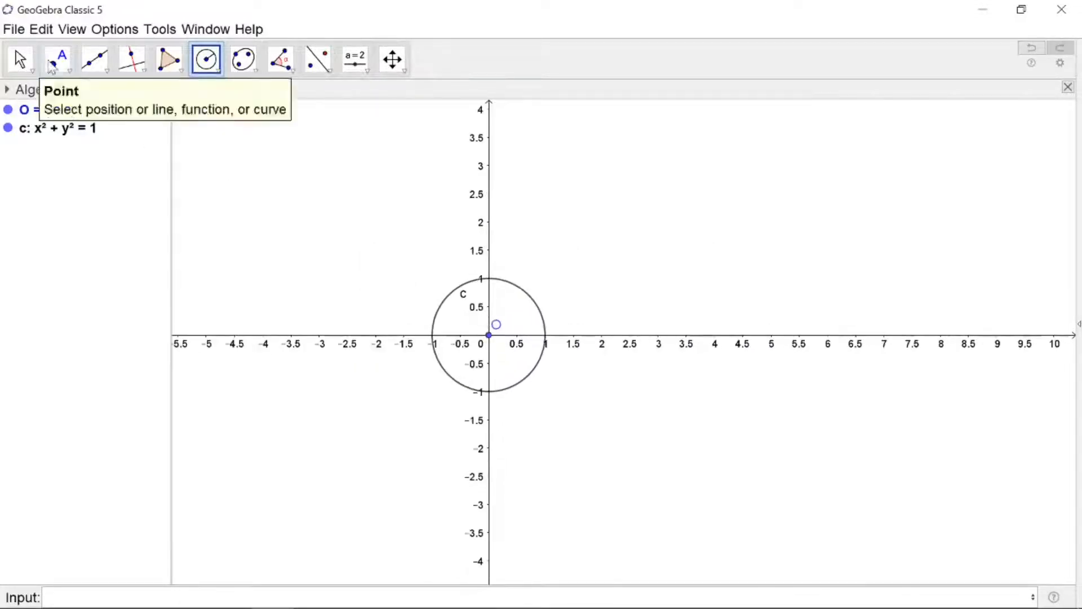
click(19, 59)
scroll(465, 291, up, 4)
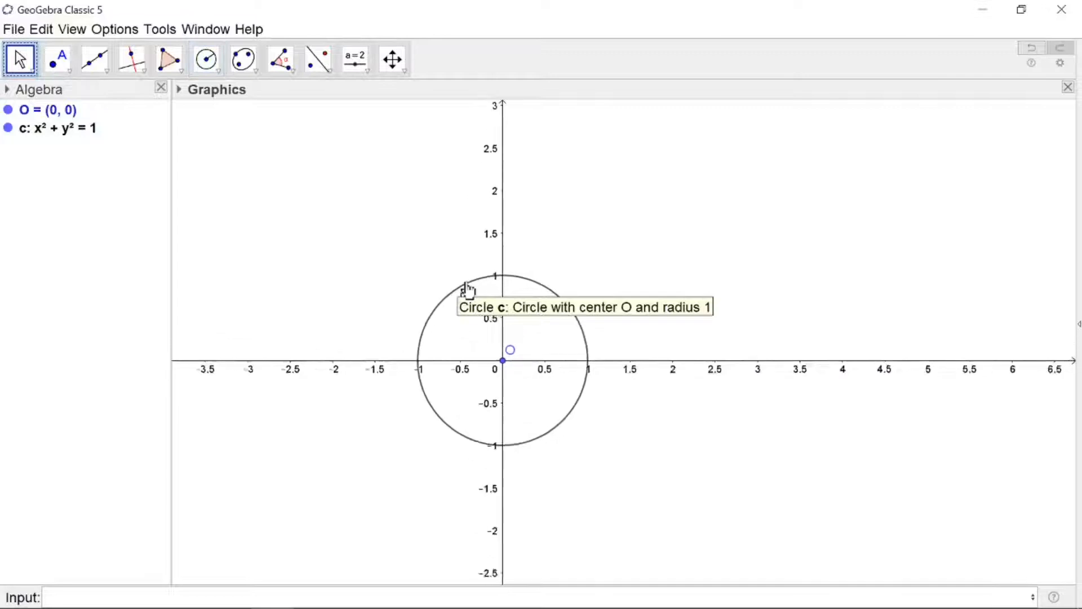
scroll(467, 286, up, 2)
drag(579, 466, 629, 379)
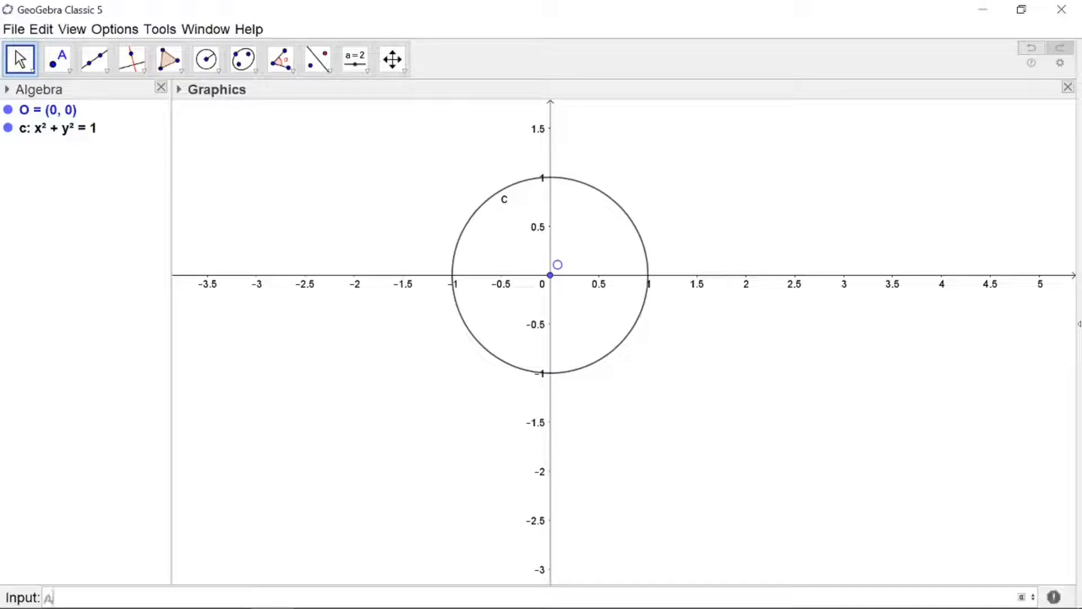
text(1,0)
key(Return)
Add a slider a with minimum -10, maximum 10 and increment 0.01 near the top of the graphics
drag(241, 251, 241, 300)
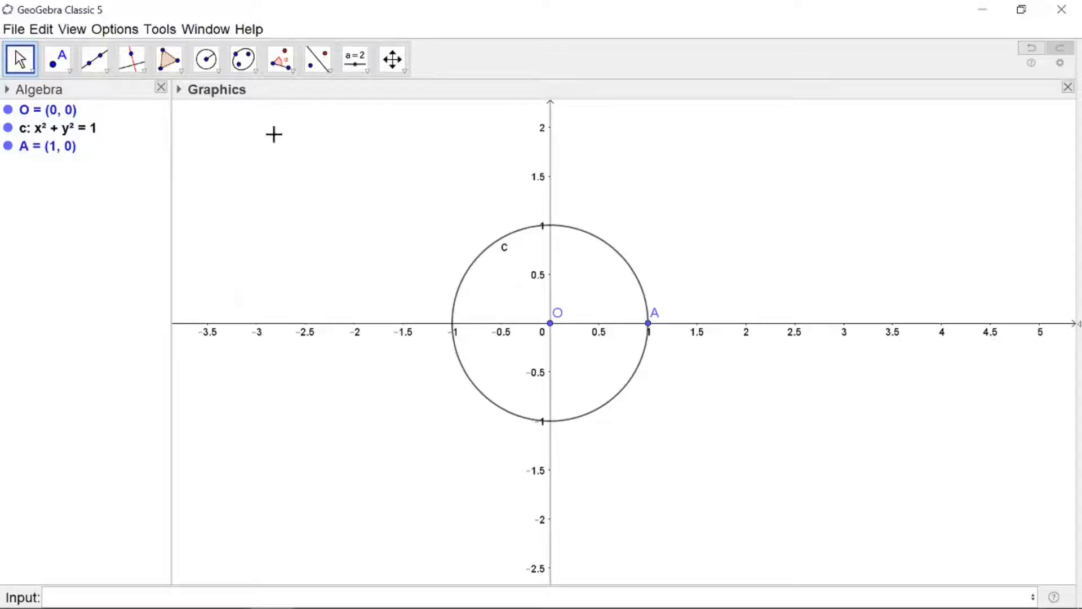
click(355, 59)
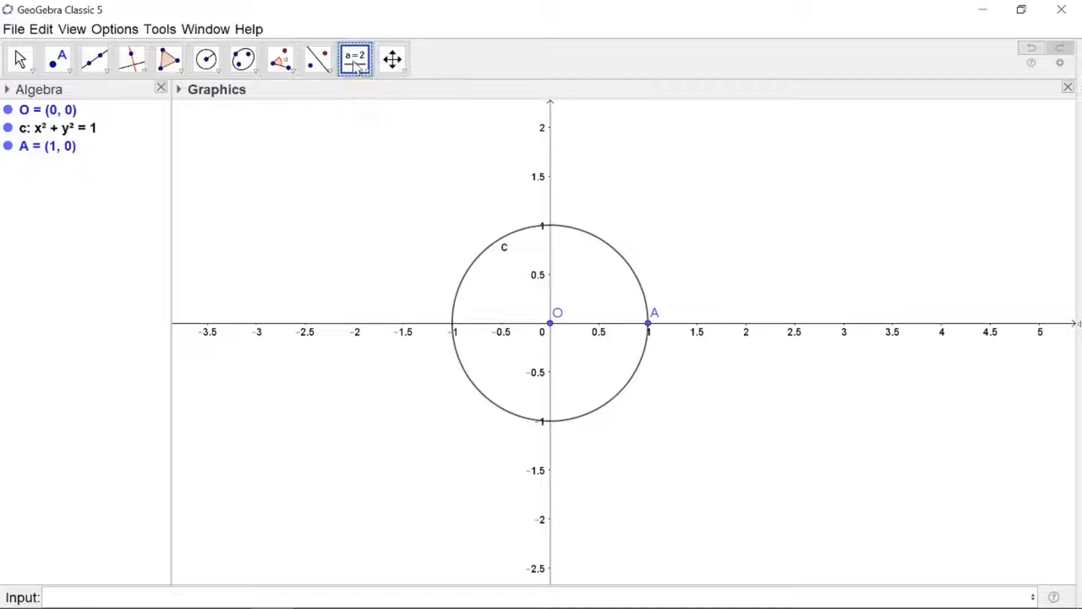
click(792, 157)
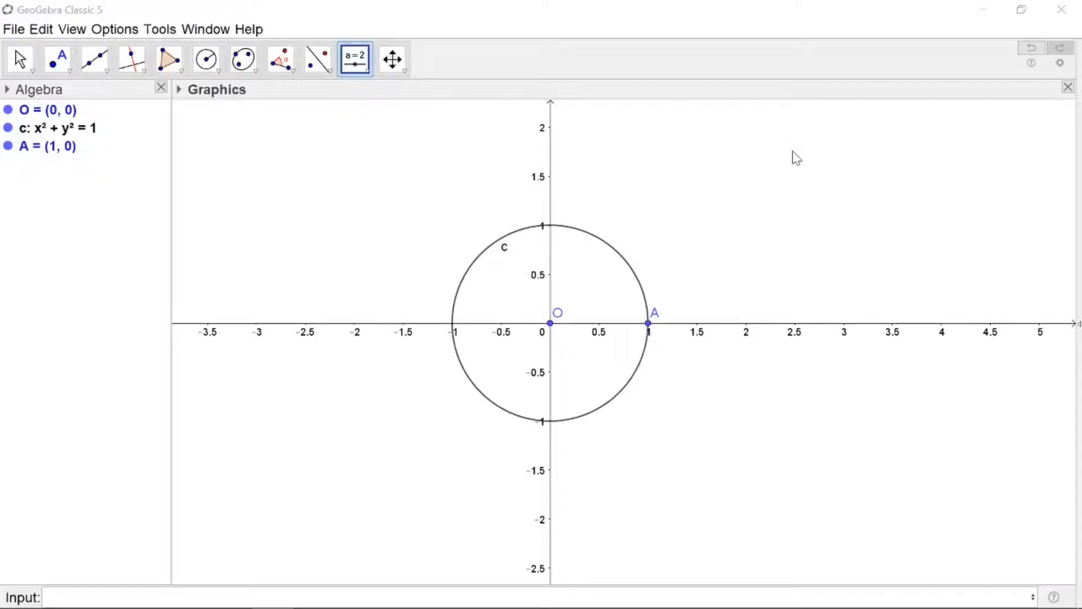
click(408, 354)
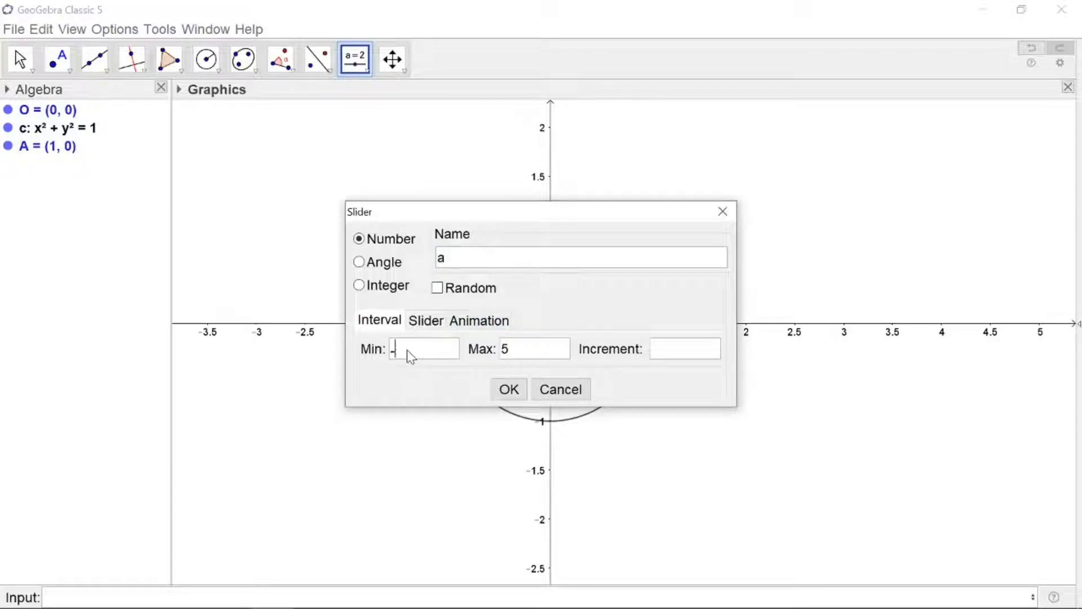
click(514, 350)
text(10)
click(665, 347)
text(.01)
click(509, 388)
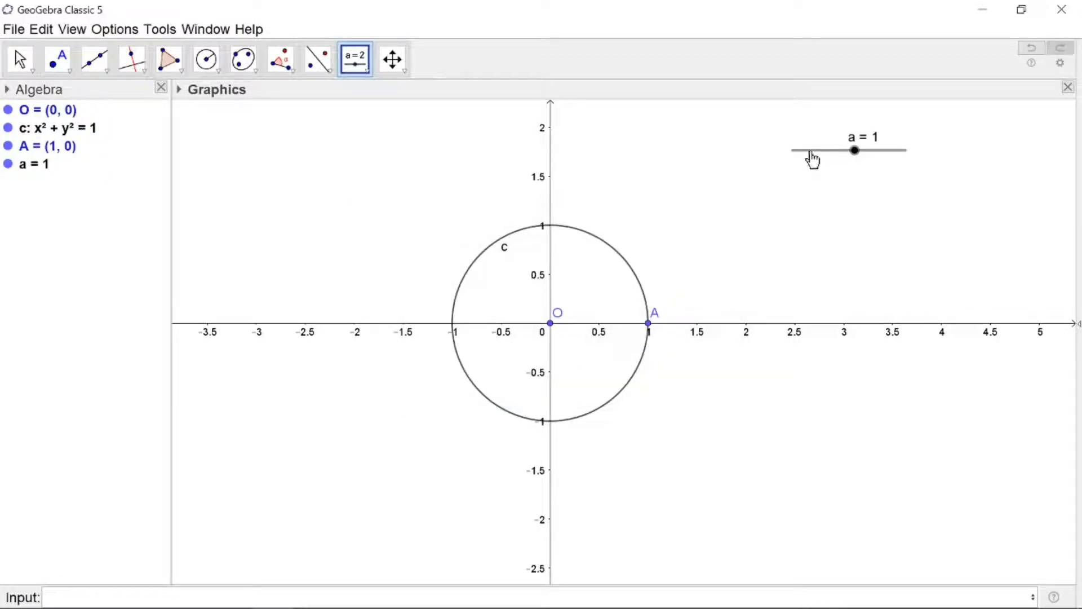
Set slider a's animation repeat mode to Increasing in its object properties
right_click(811, 157)
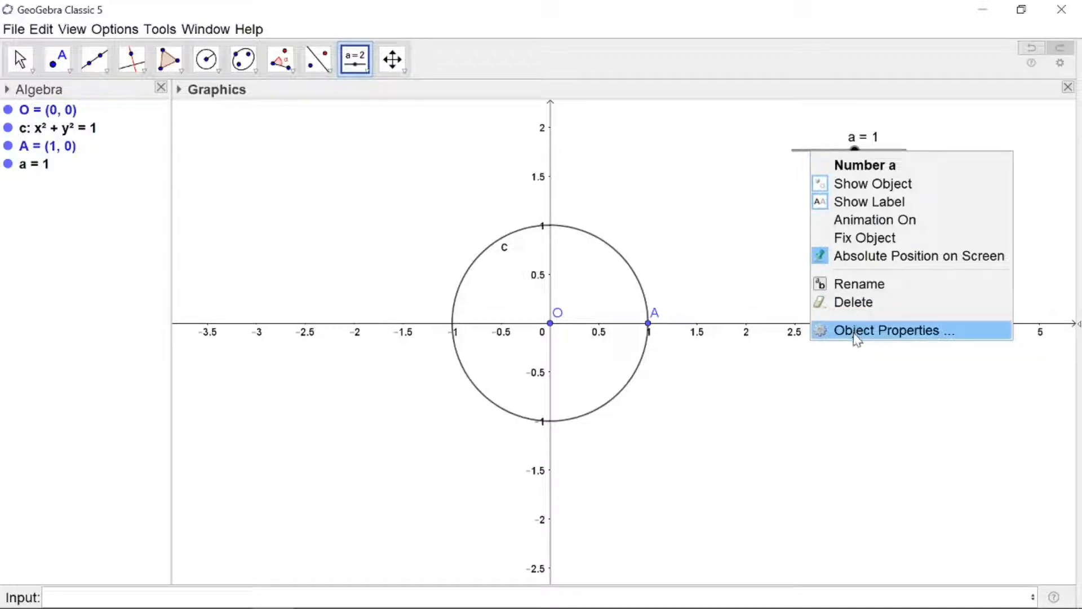
click(855, 333)
drag(850, 345, 733, 351)
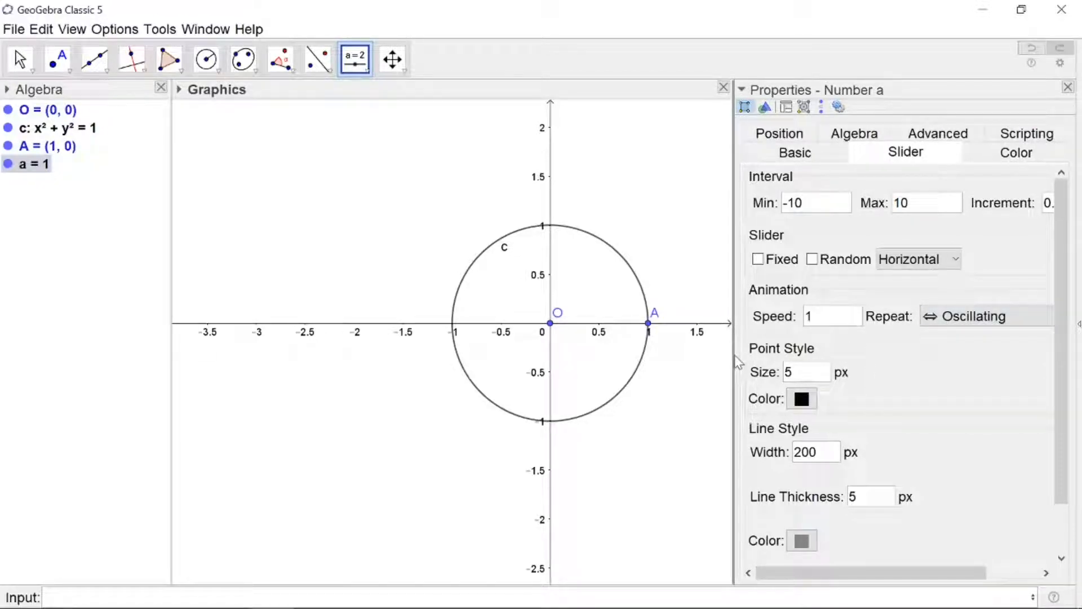
drag(731, 354, 674, 356)
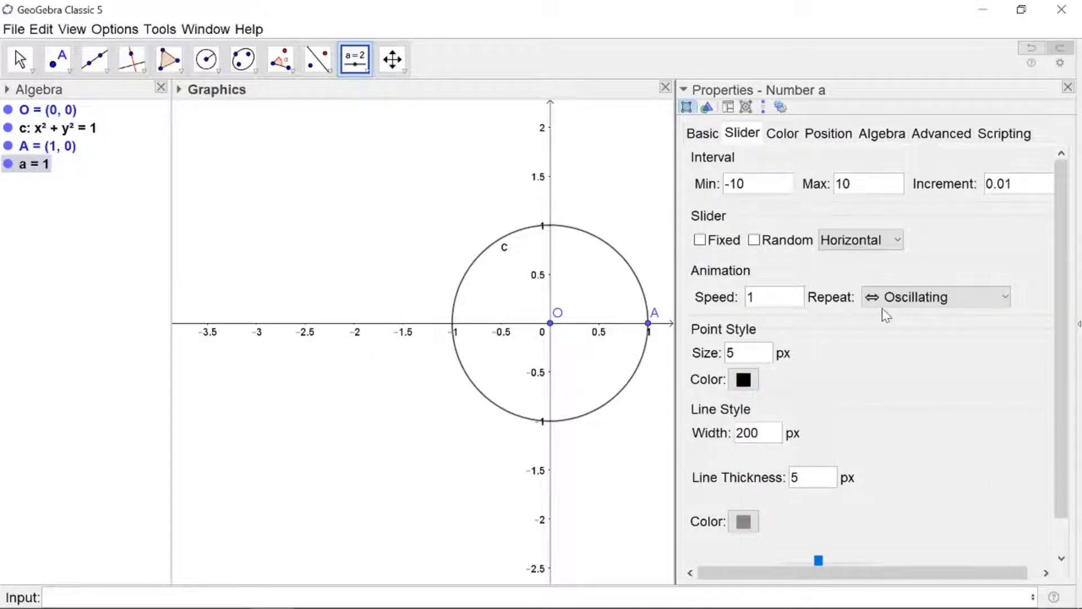
click(1006, 298)
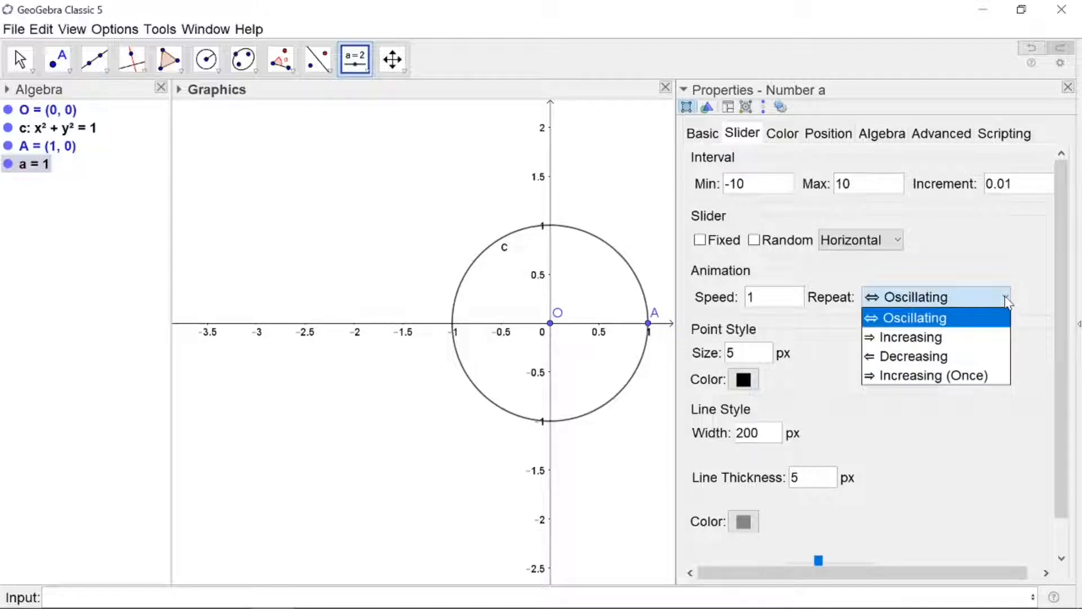
click(944, 338)
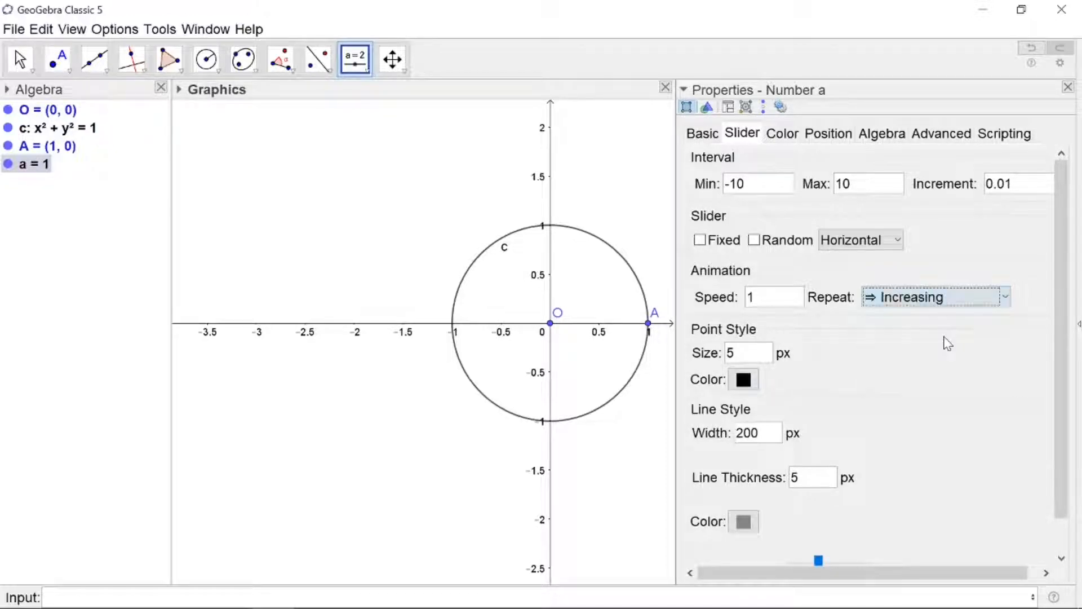
click(1067, 87)
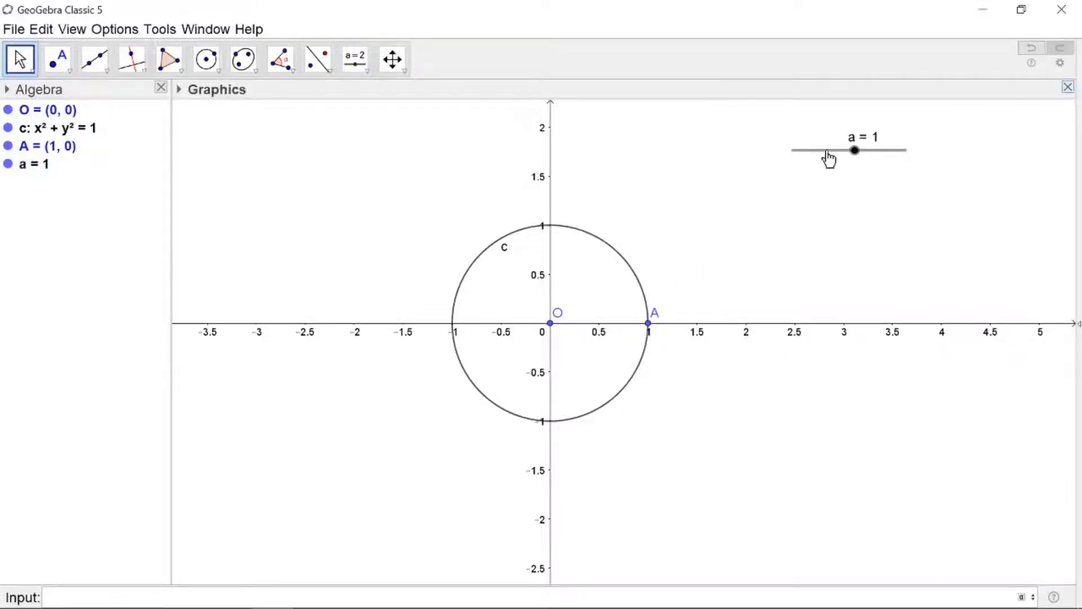
Turn on slider a's animation and pause it
right_click(825, 151)
click(867, 220)
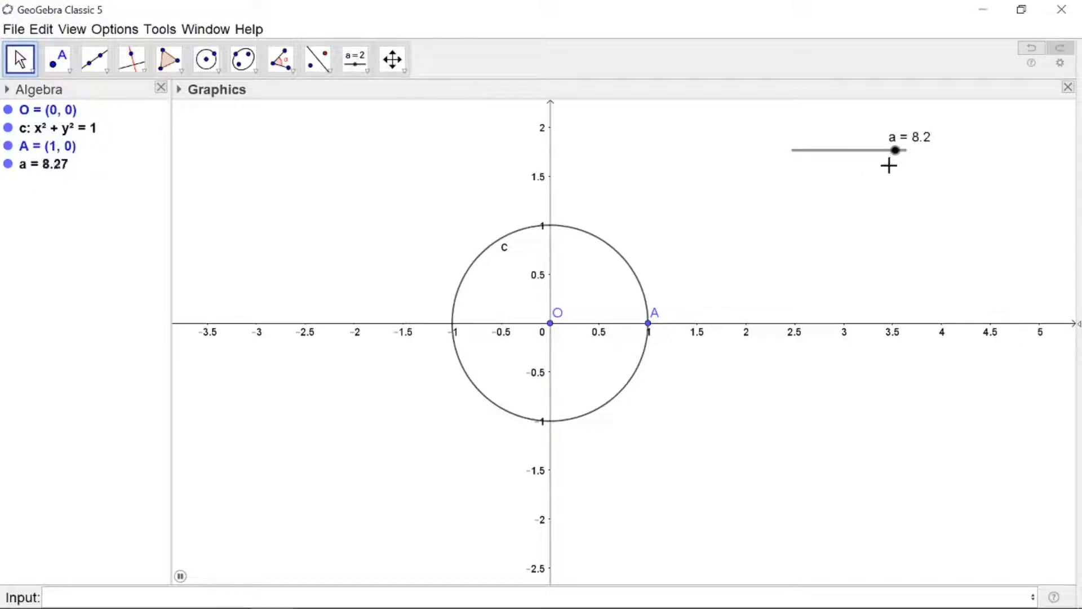
click(280, 59)
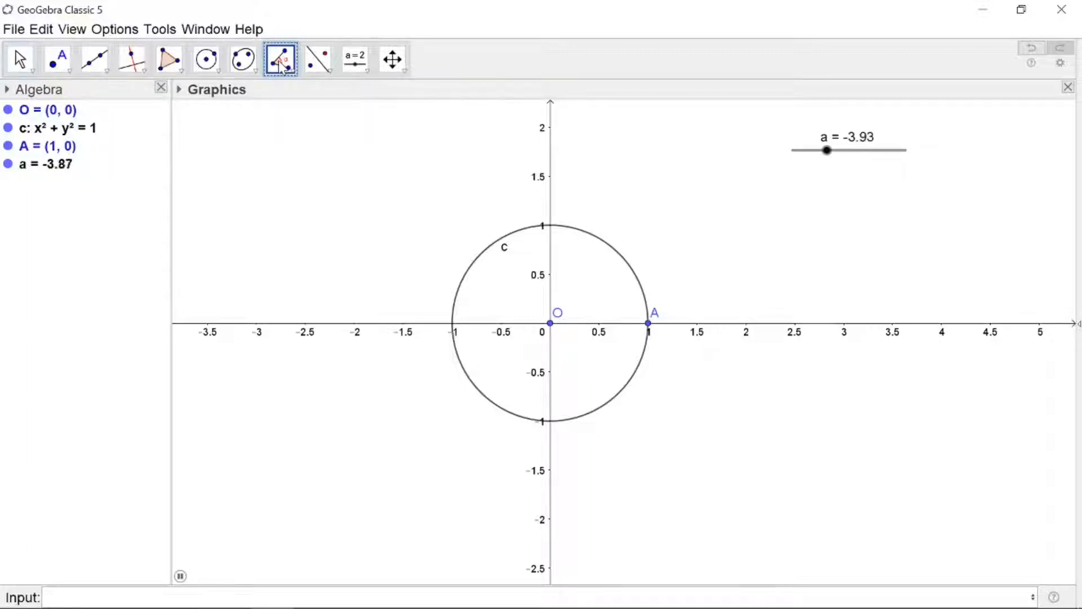
click(281, 63)
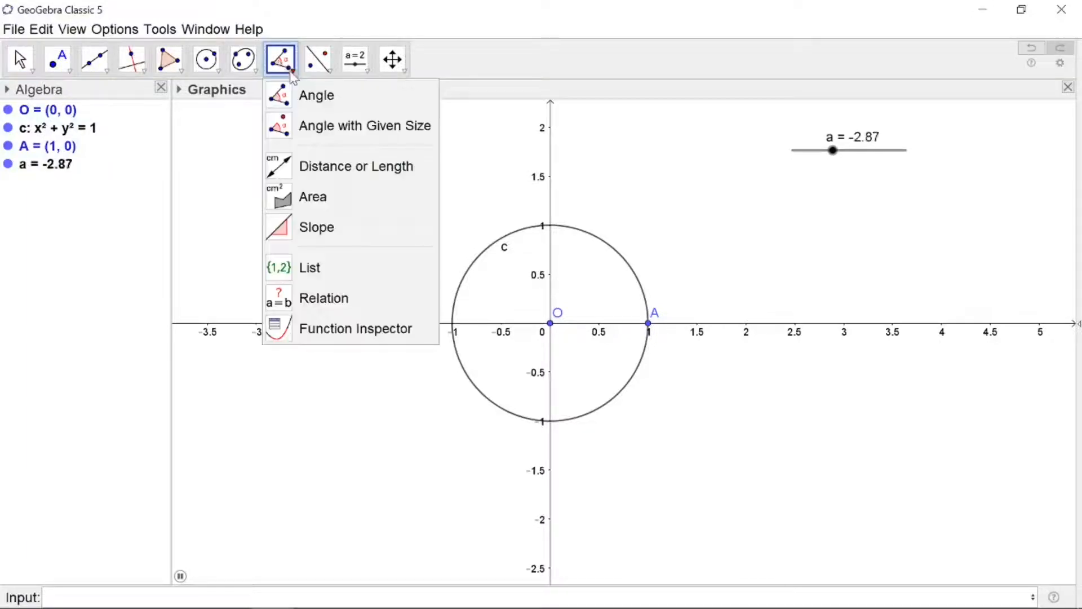
click(349, 129)
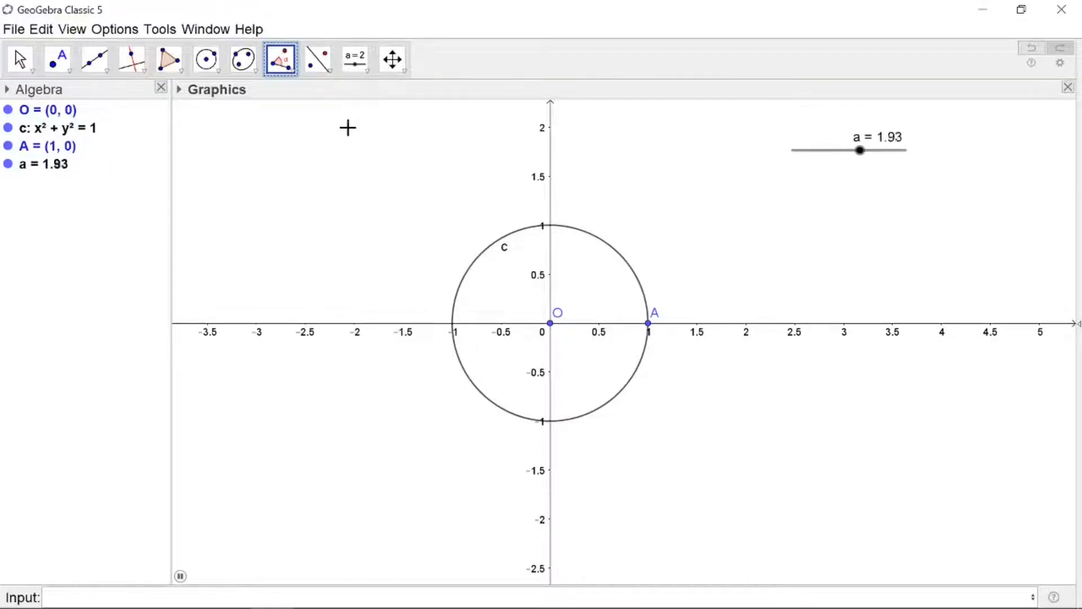
click(20, 61)
click(180, 576)
Construct an angle with given size from point A about vertex O, counterclockwise
click(281, 60)
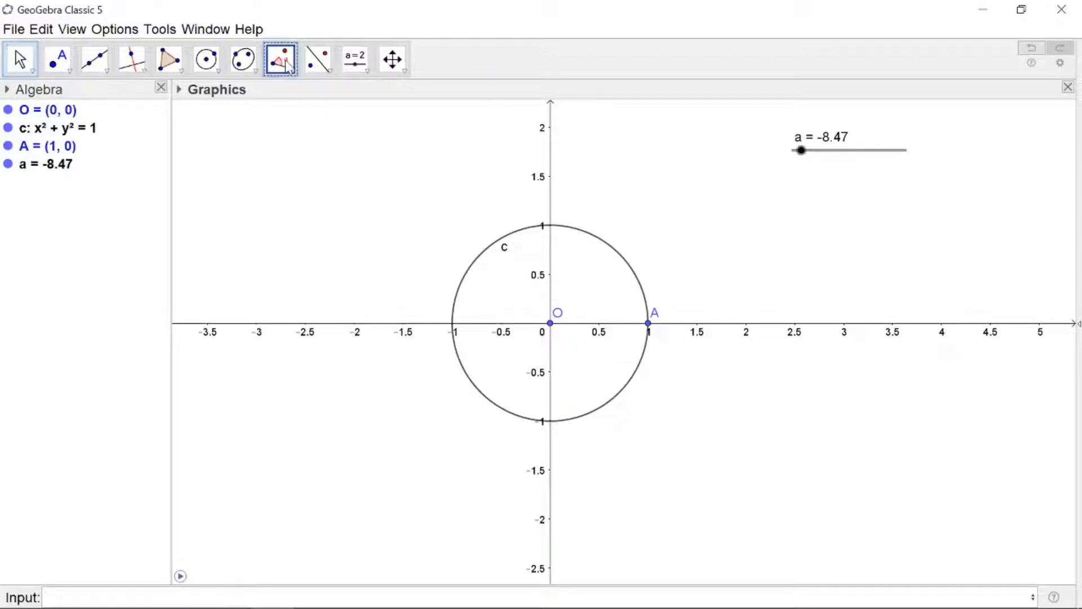
click(648, 326)
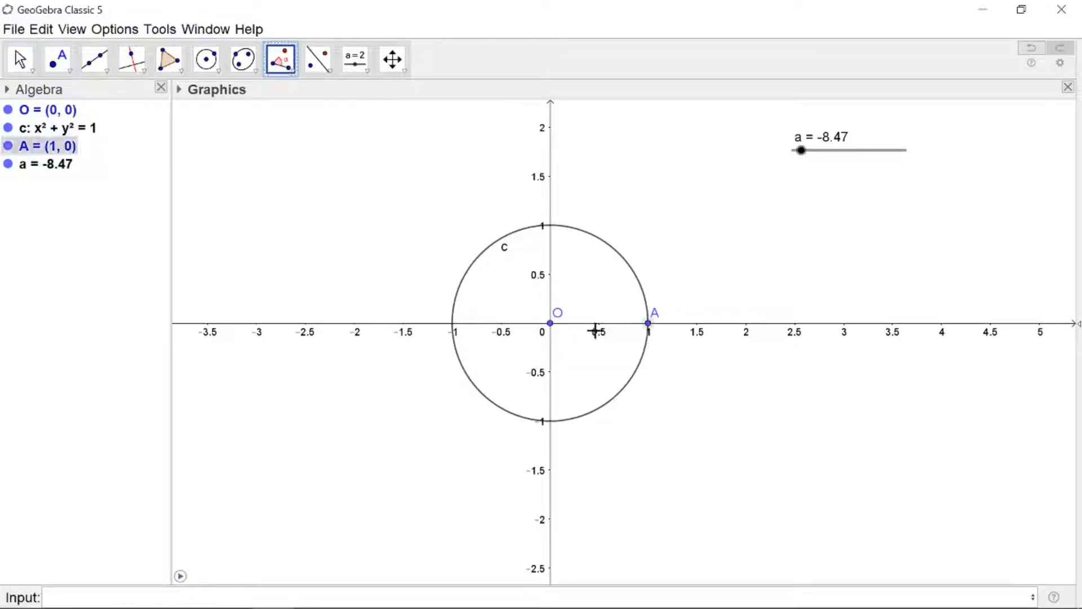
click(550, 324)
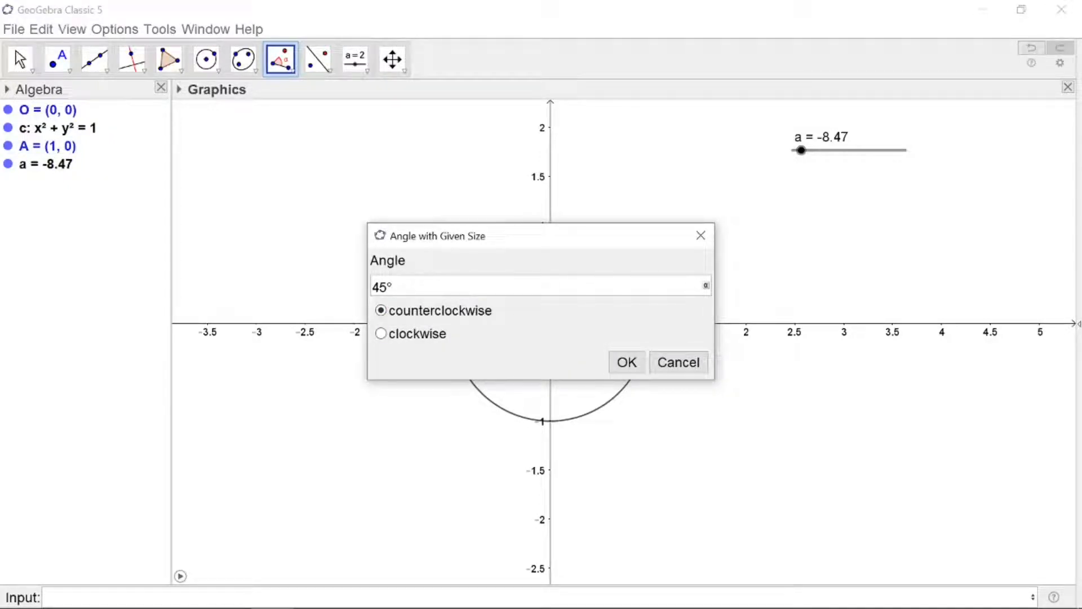
key(BackSpace)
key(BackSpace)
click(620, 362)
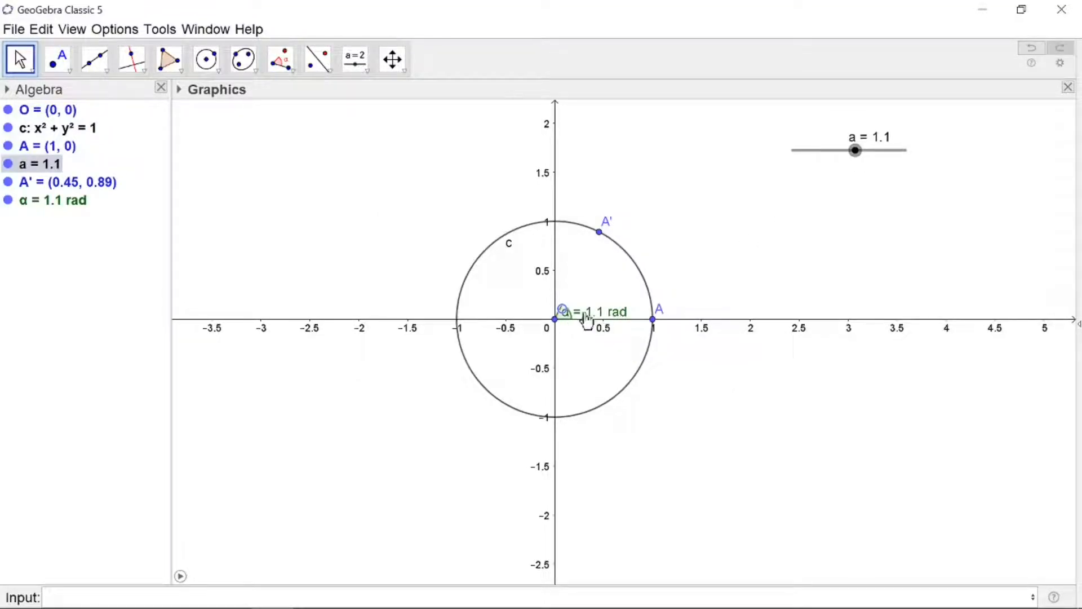
Draw a segment from O to the rotated point A'
click(105, 70)
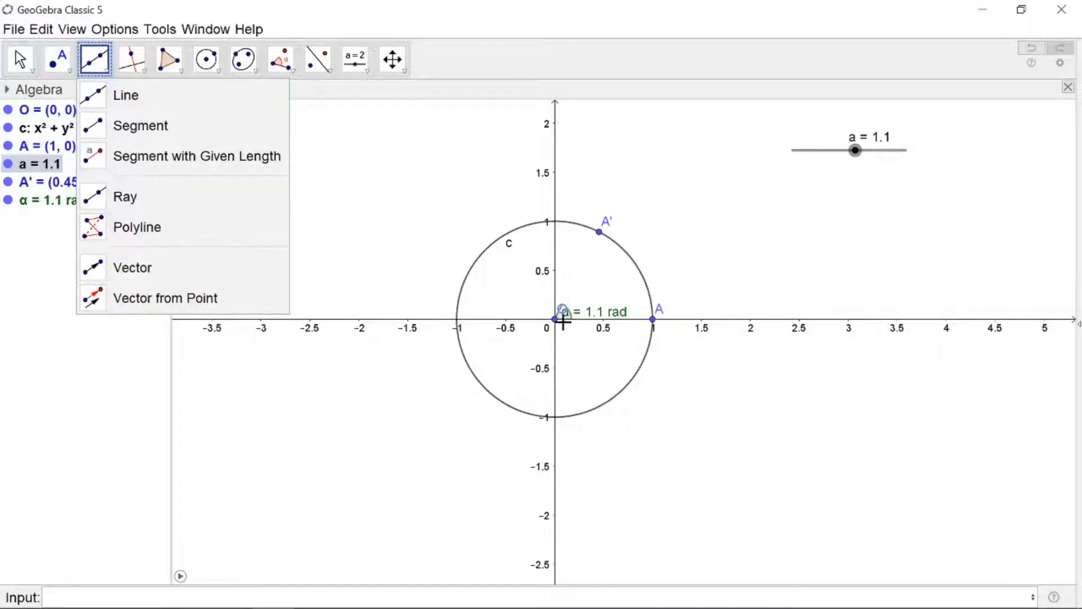
click(140, 127)
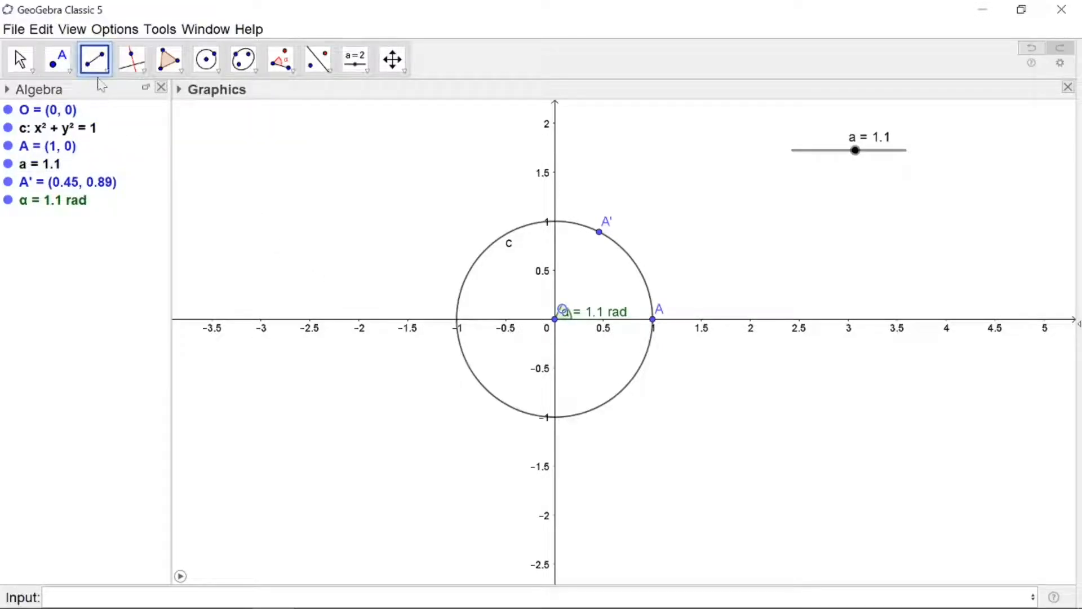
click(555, 319)
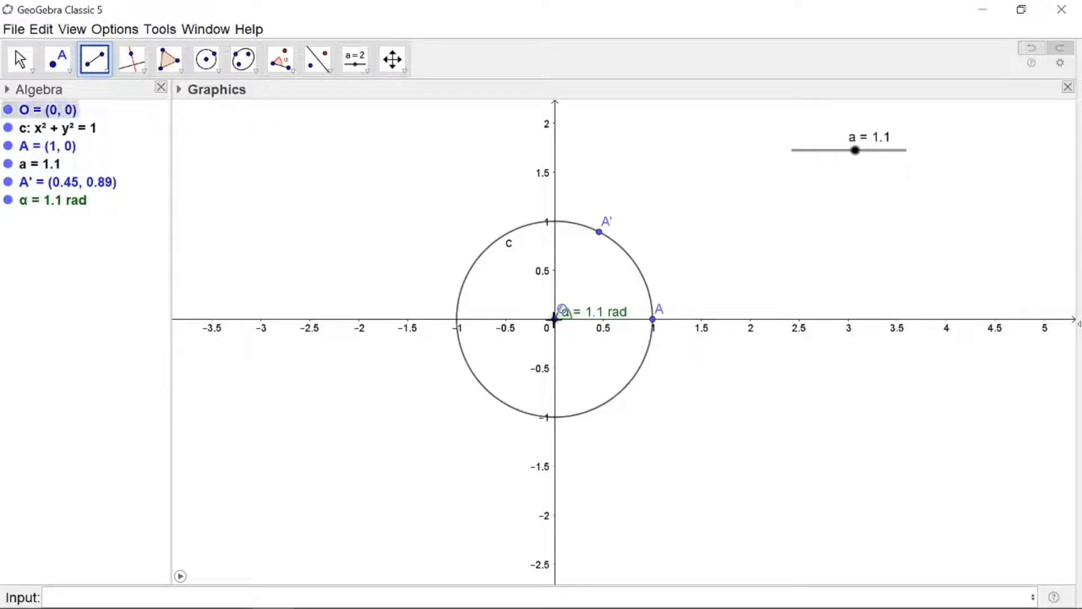
click(599, 241)
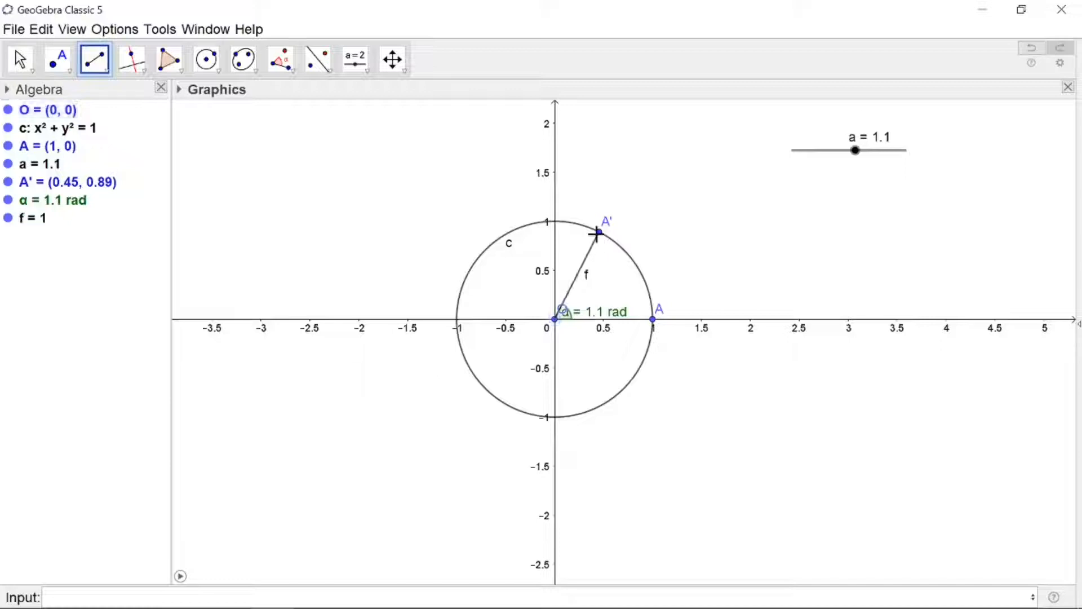
Rename the rotated point A' as P
key(Escape)
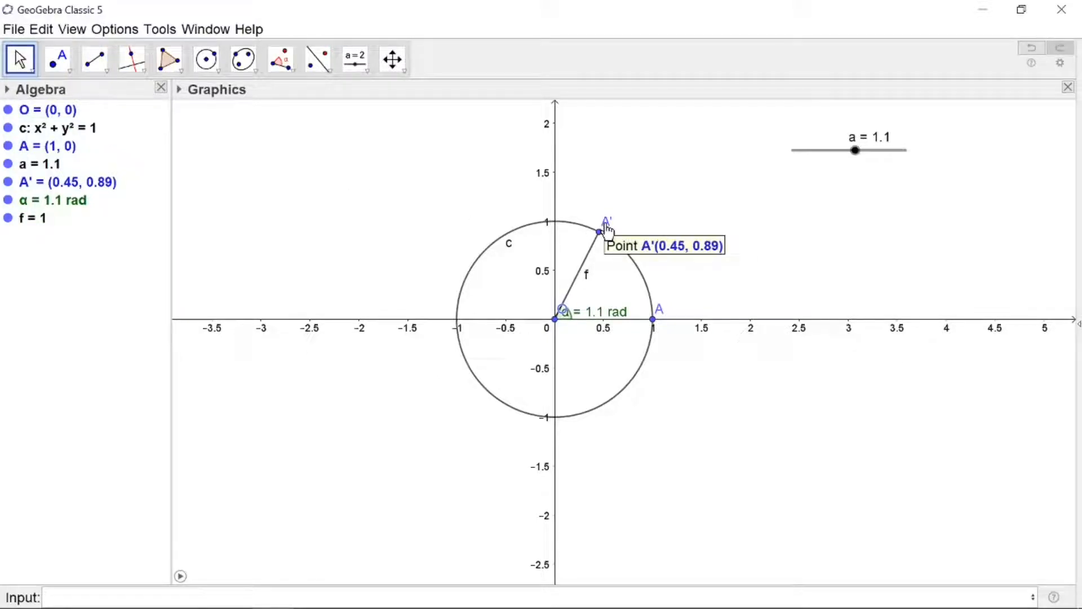
right_click(606, 228)
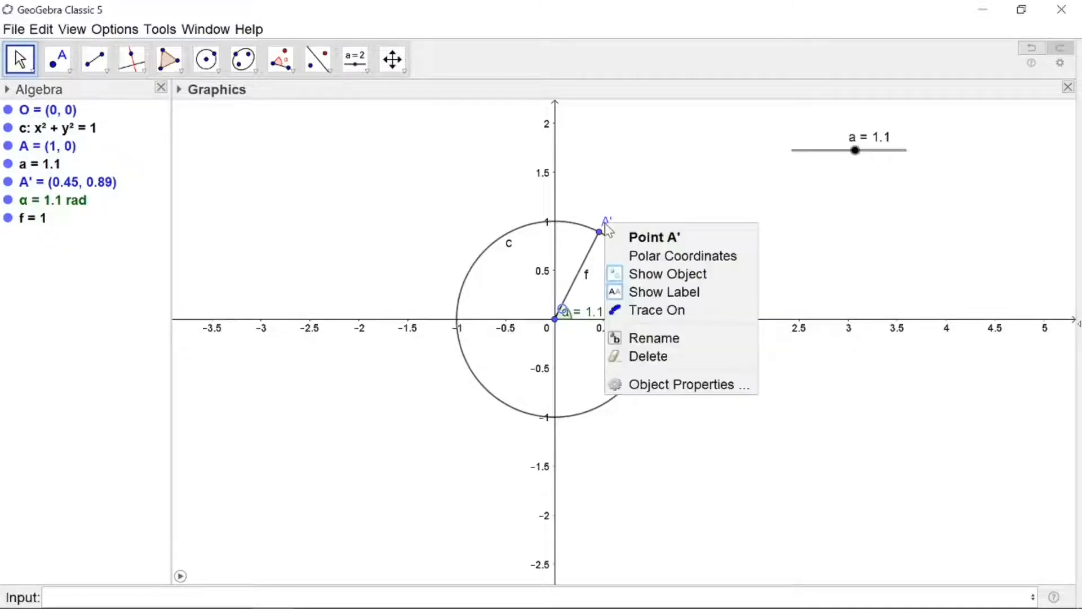
click(674, 344)
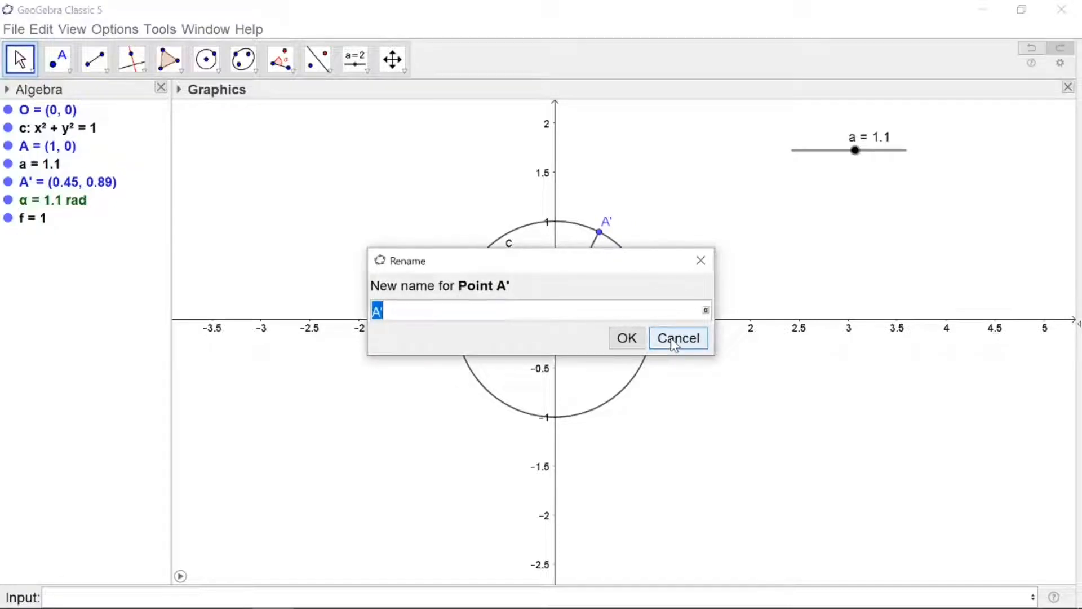
text(P)
click(626, 338)
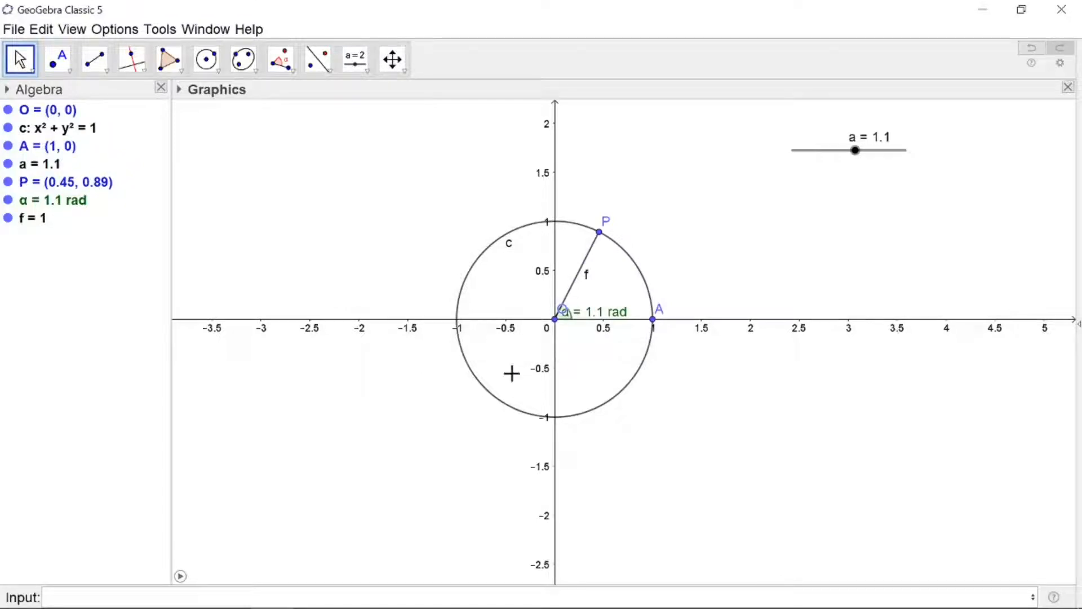
Move angle α's label below the axis and colour the angle red with about 50 opacity
mouse_move(558, 325)
mouse_down()
mouse_move(548, 349)
mouse_move(570, 320)
mouse_up()
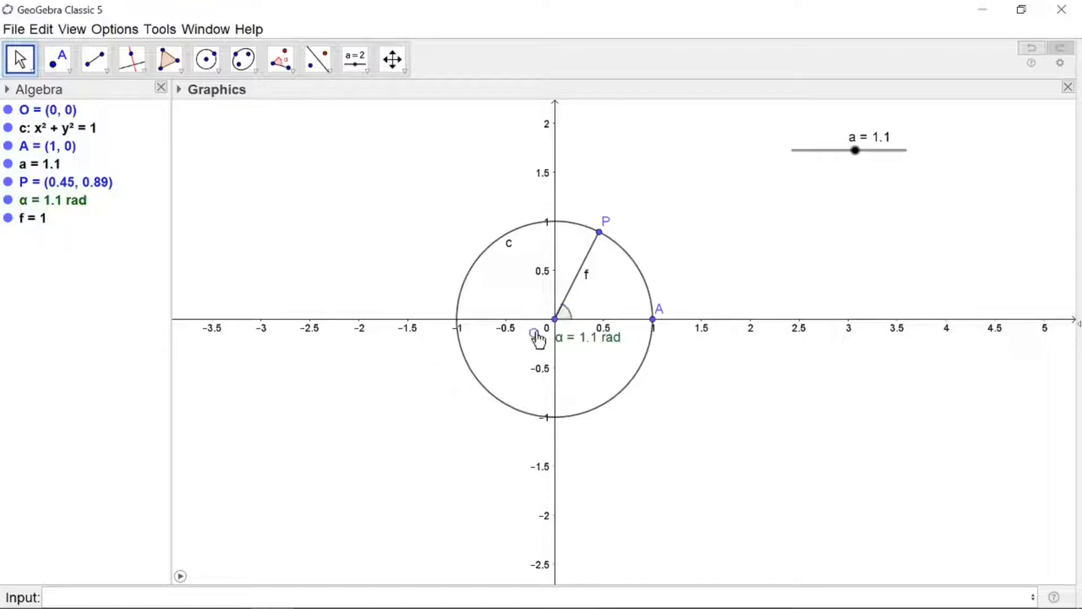
click(565, 346)
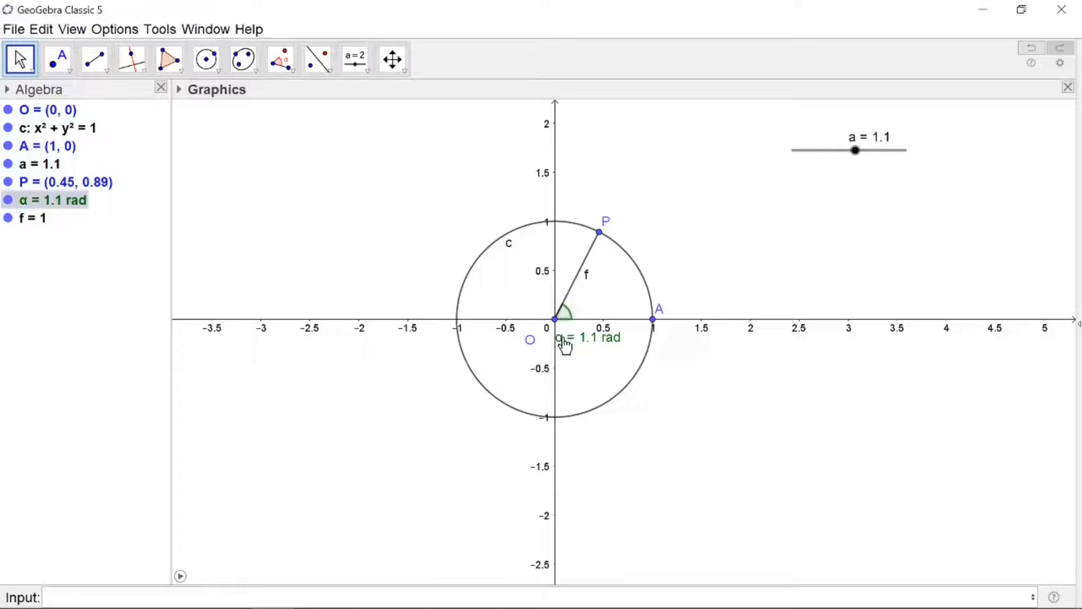
right_click(566, 345)
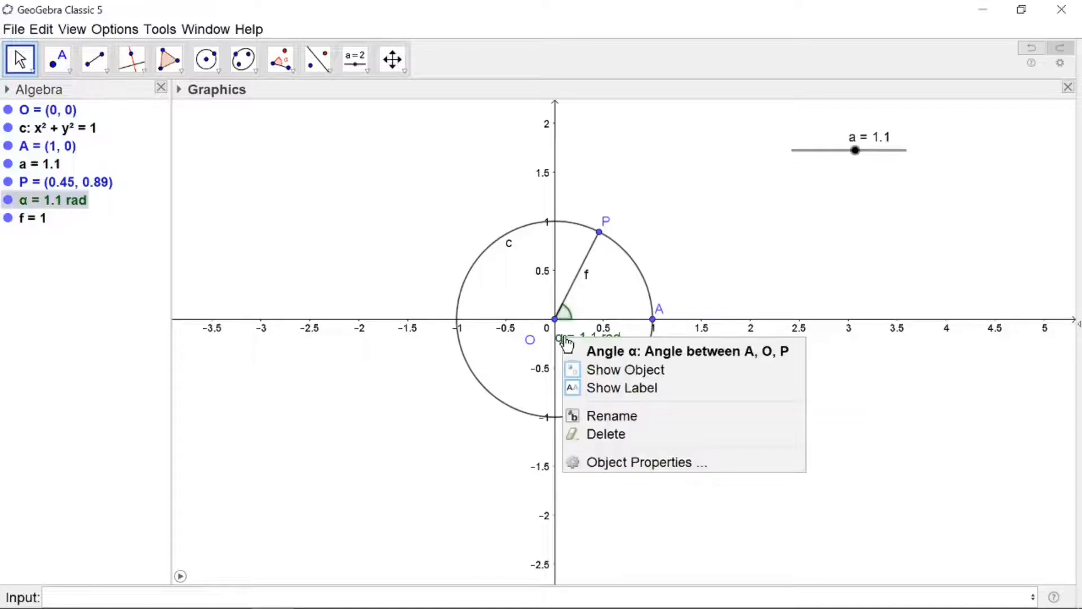
click(619, 464)
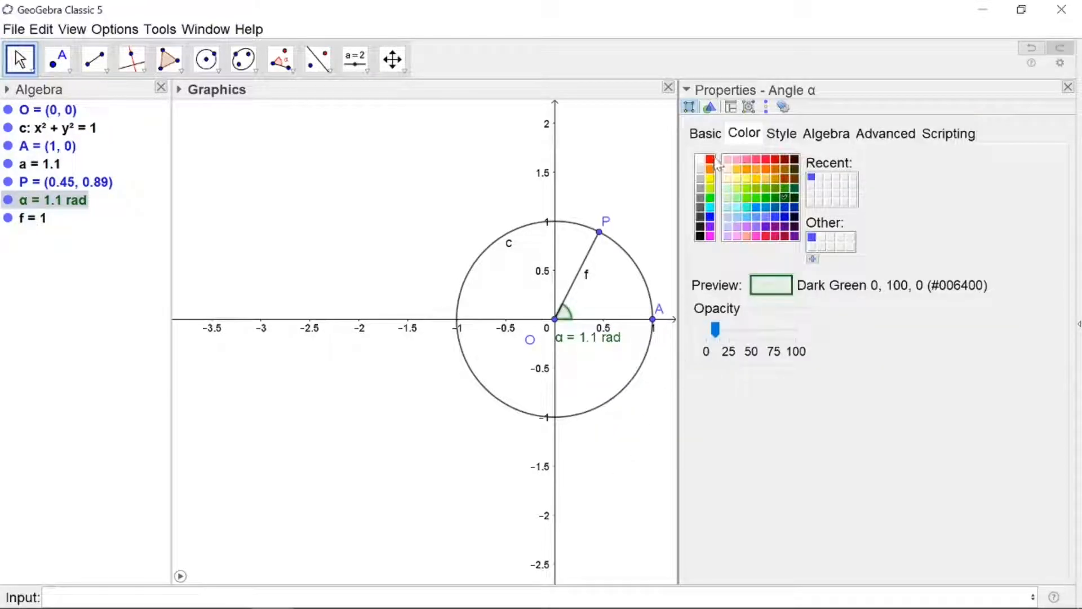
click(710, 160)
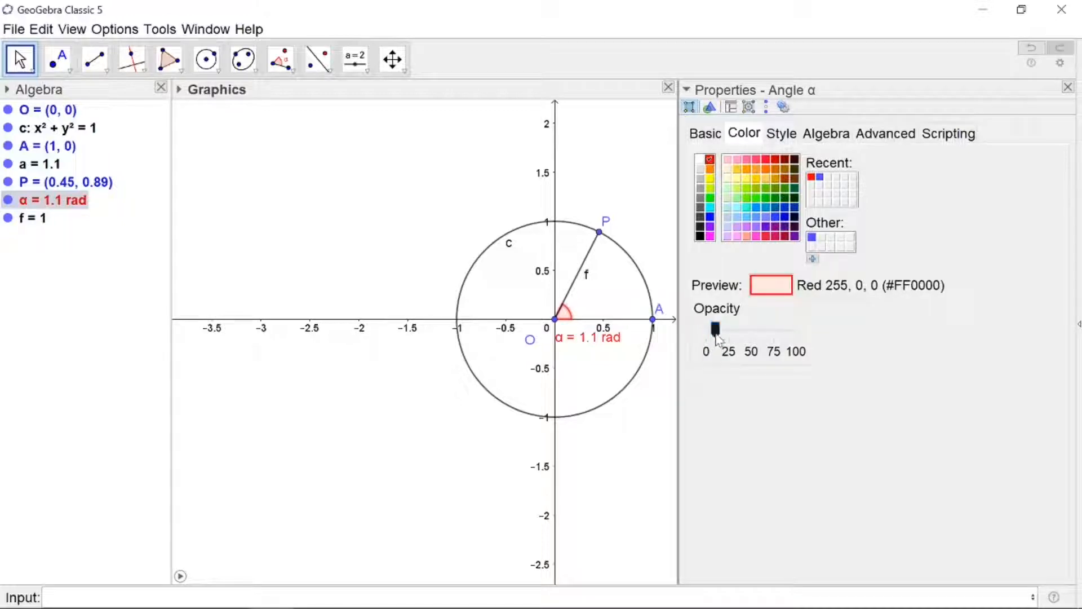
drag(715, 337, 760, 333)
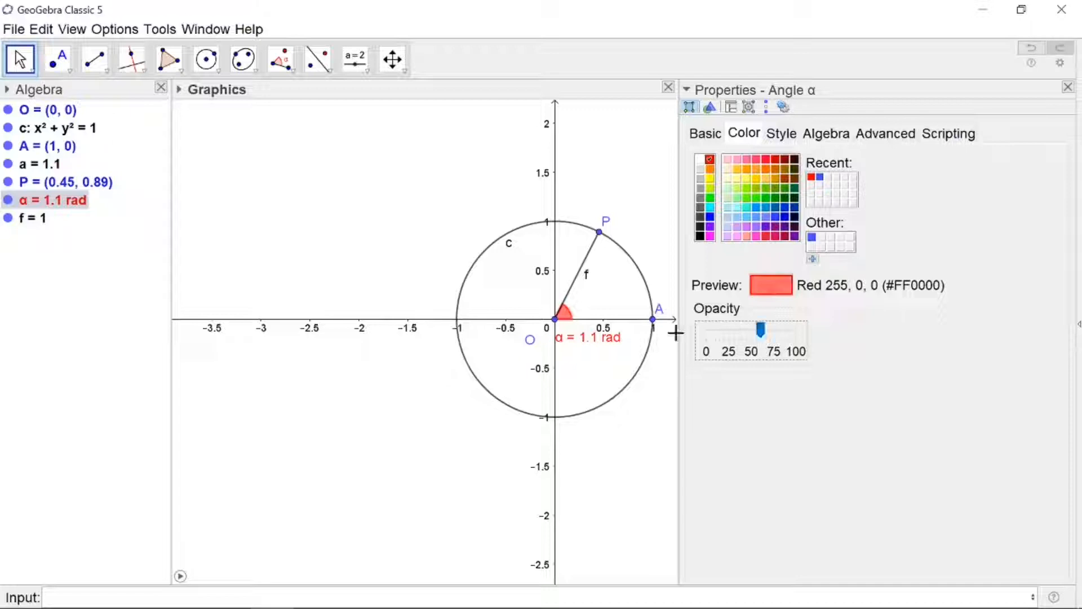
click(1067, 87)
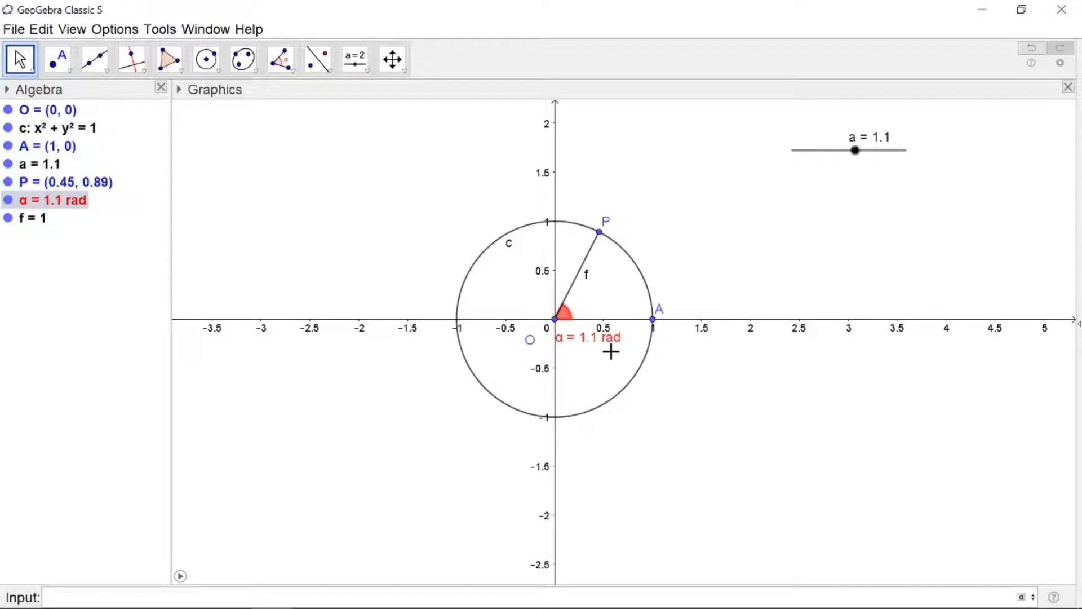
Hide the label of segment f
right_click(25, 218)
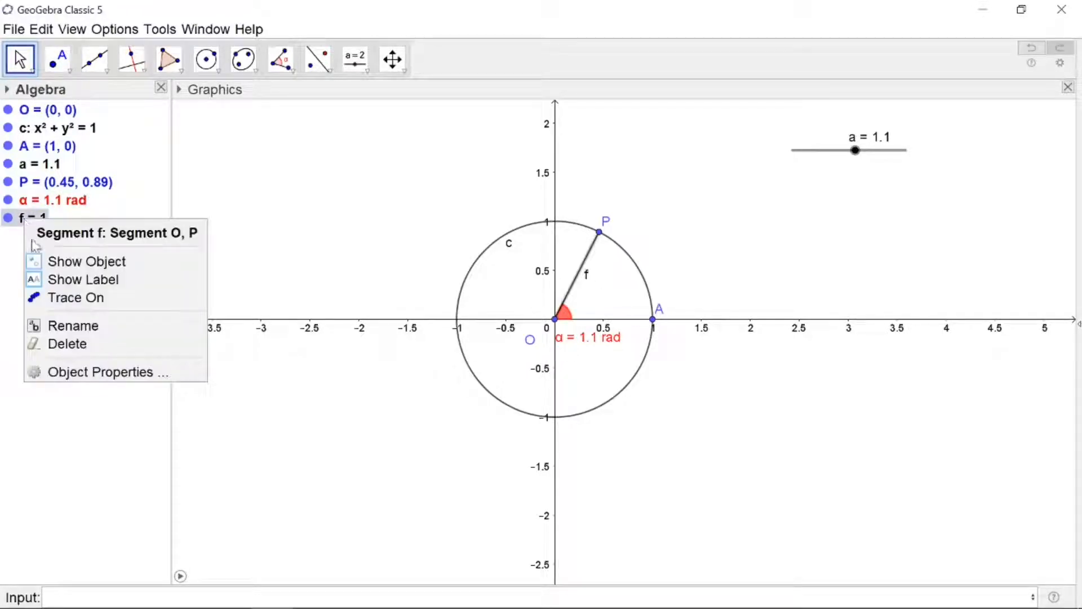
click(49, 279)
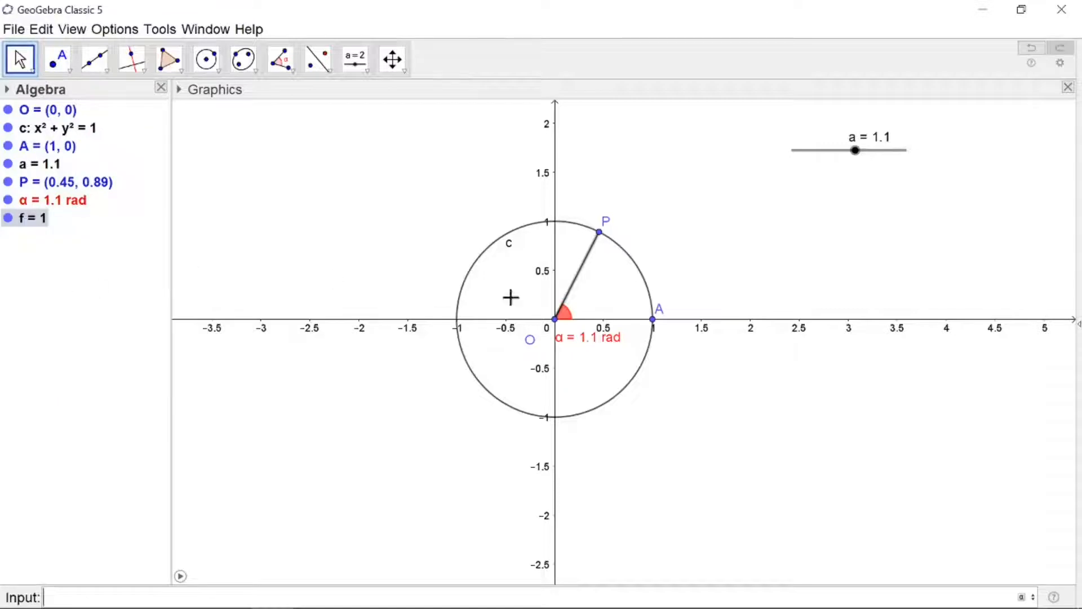
click(587, 285)
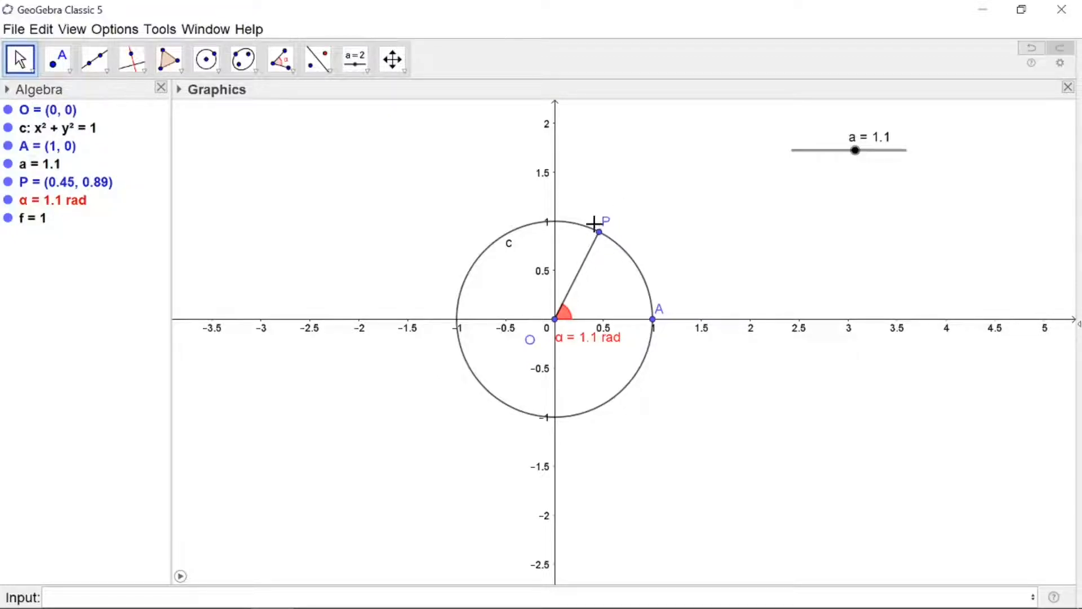
Set point P's label to show Name & Value in its object properties
right_click(601, 236)
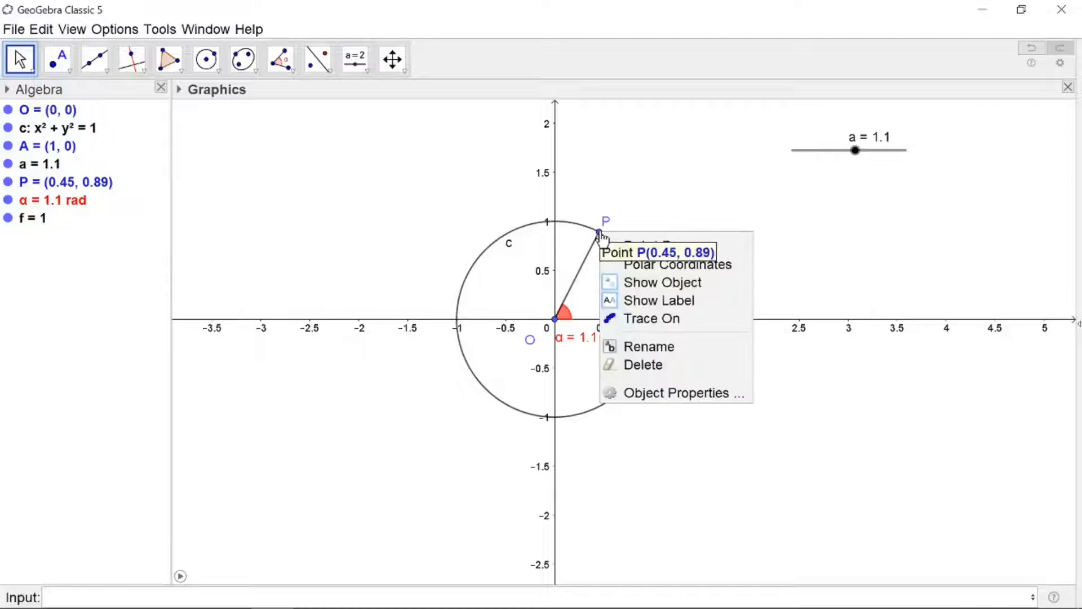
click(630, 394)
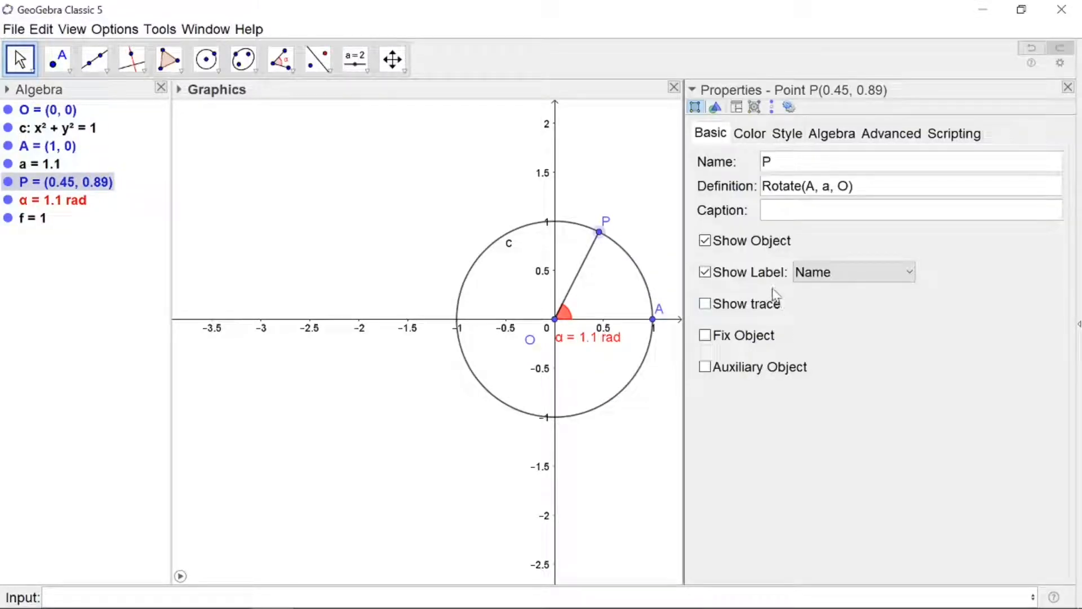
click(910, 274)
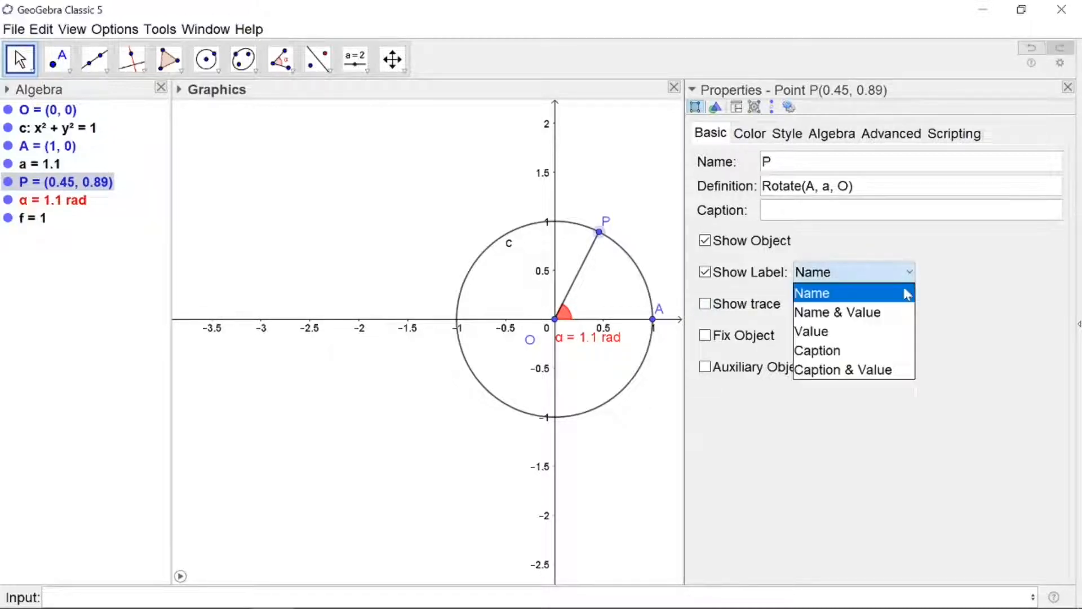
click(887, 316)
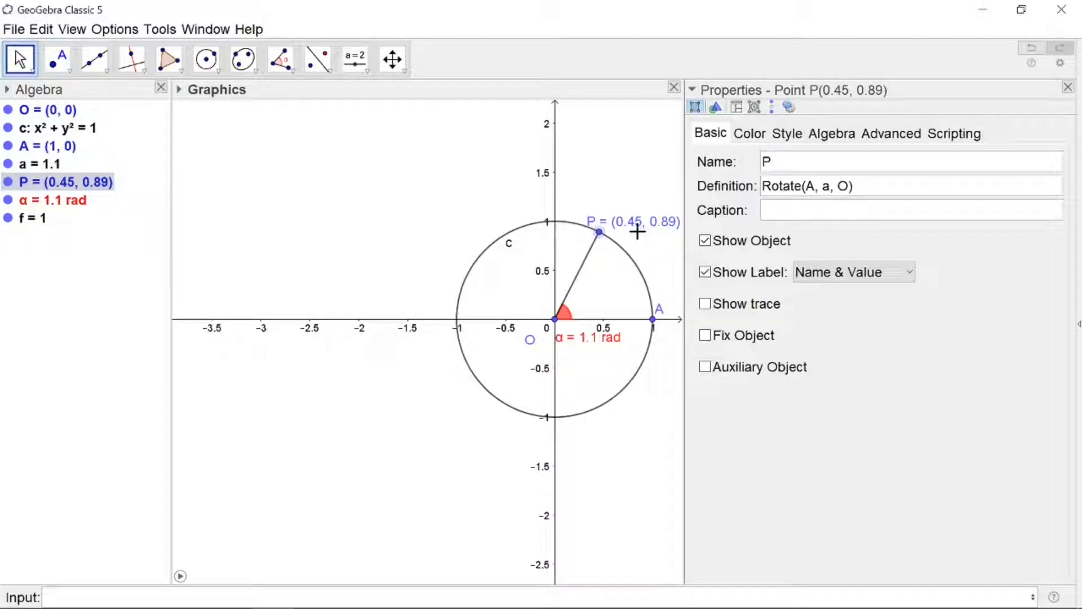
click(1069, 89)
click(725, 415)
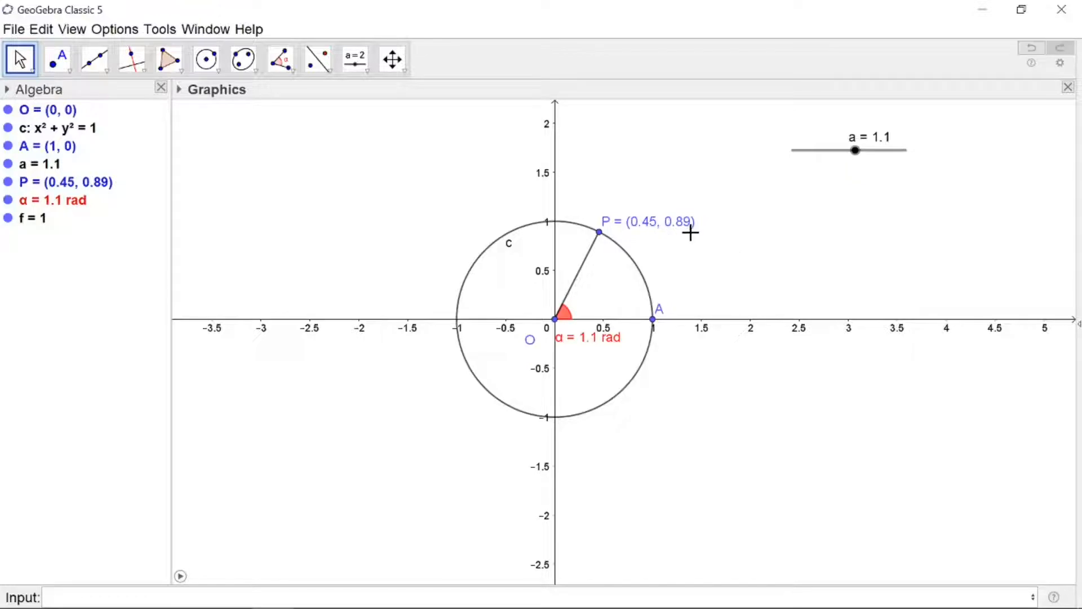
Turn on the animation of slider a
right_click(820, 153)
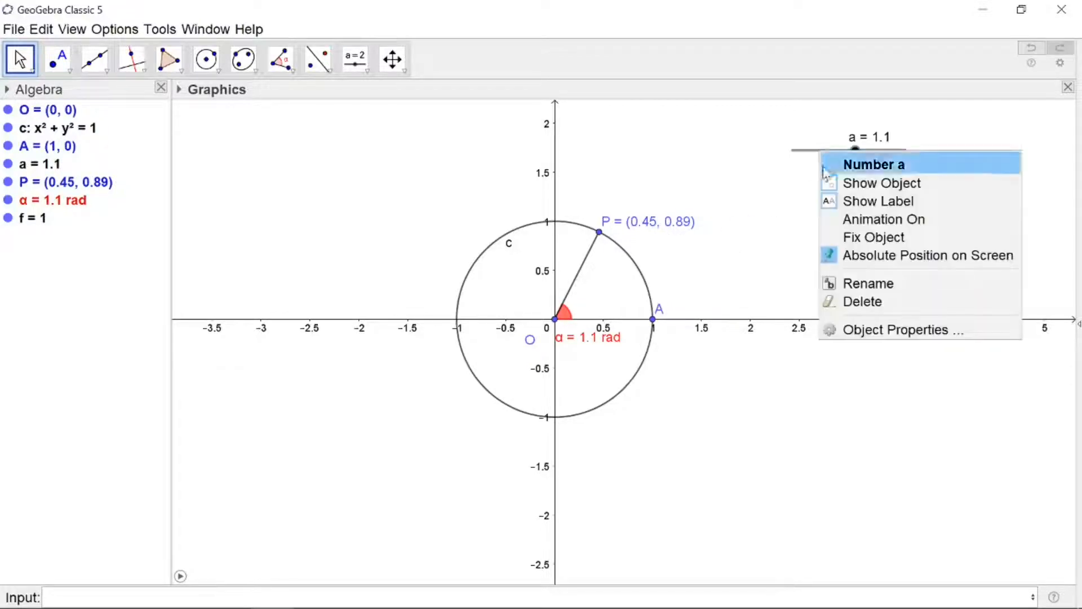
click(852, 221)
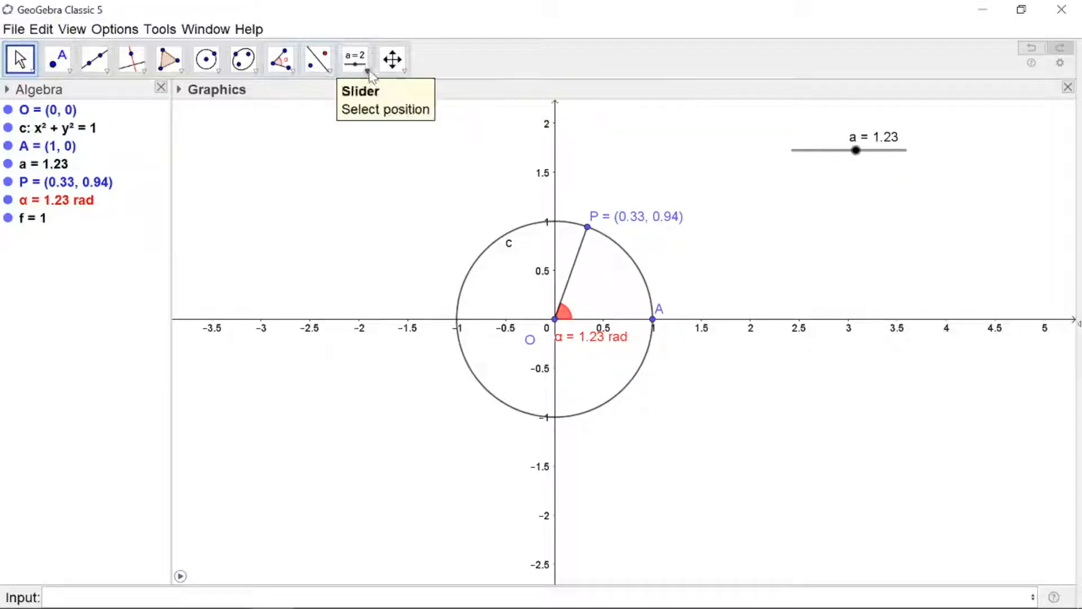
Add an input box with caption a linked to slider a, placed beneath the slider
click(368, 73)
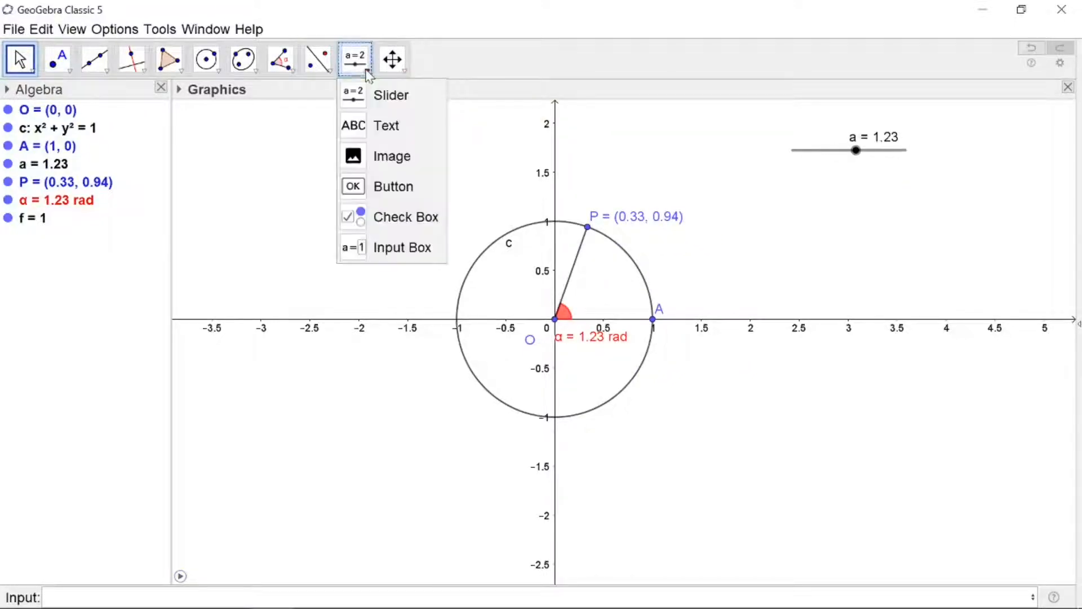
click(394, 246)
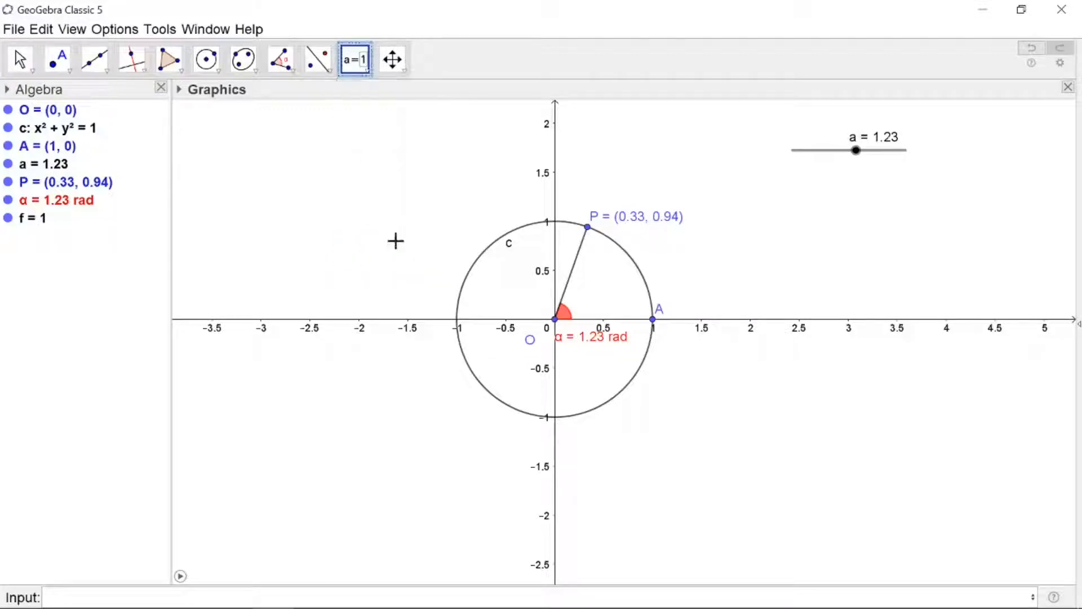
click(842, 204)
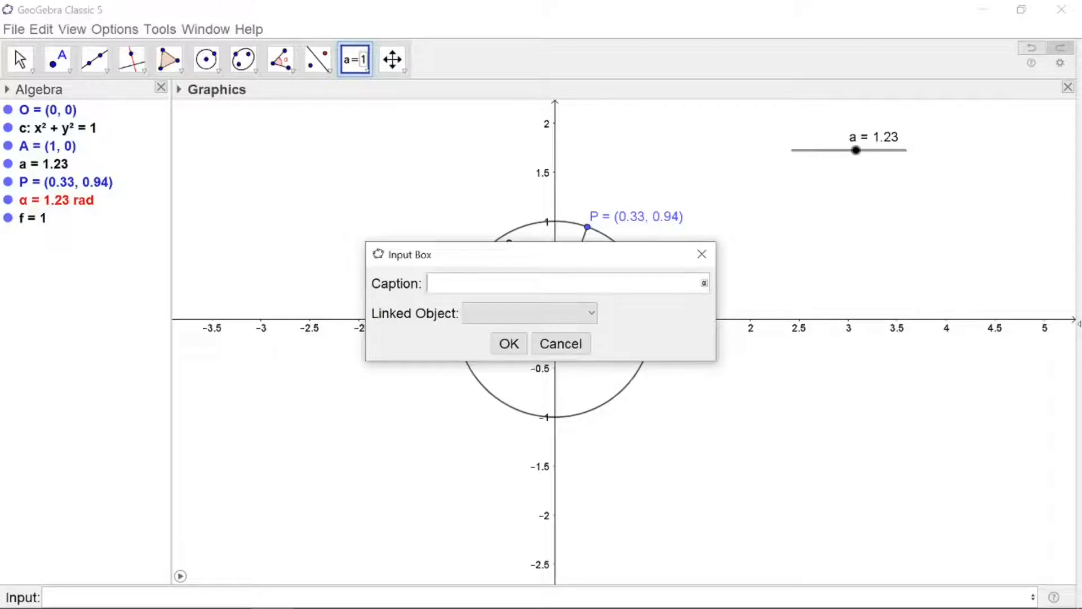
text(a)
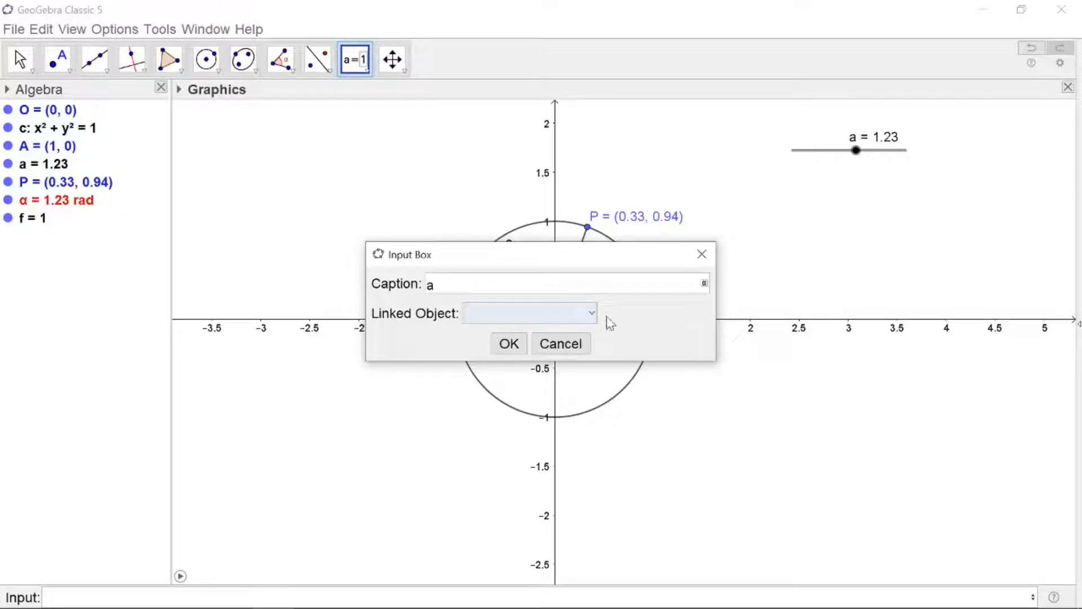
click(588, 311)
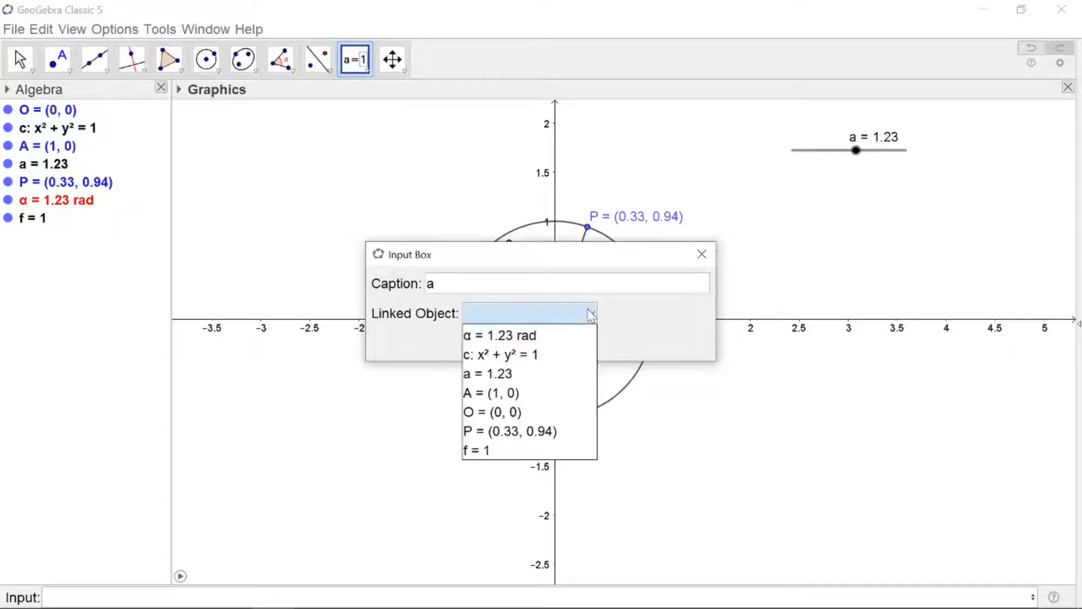
click(510, 376)
click(508, 342)
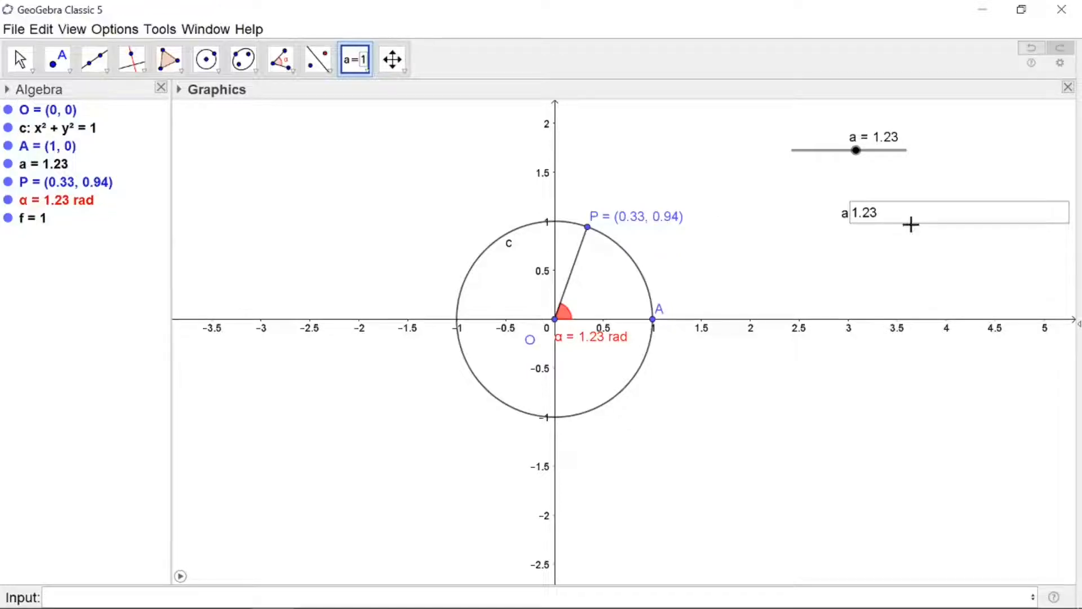
Use the input box to set a to pi/4
click(886, 214)
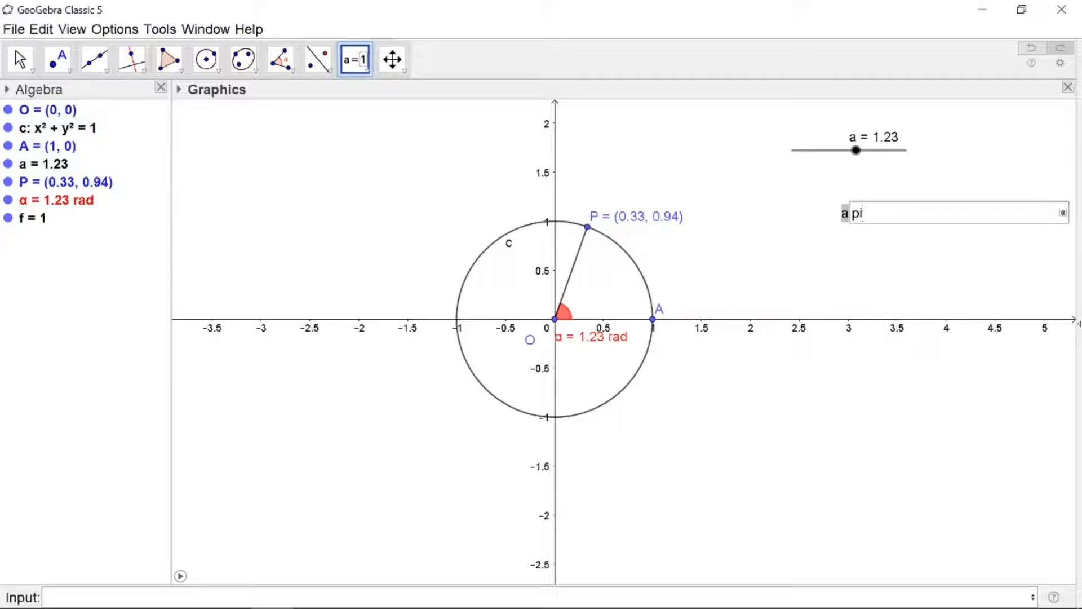
key(Return)
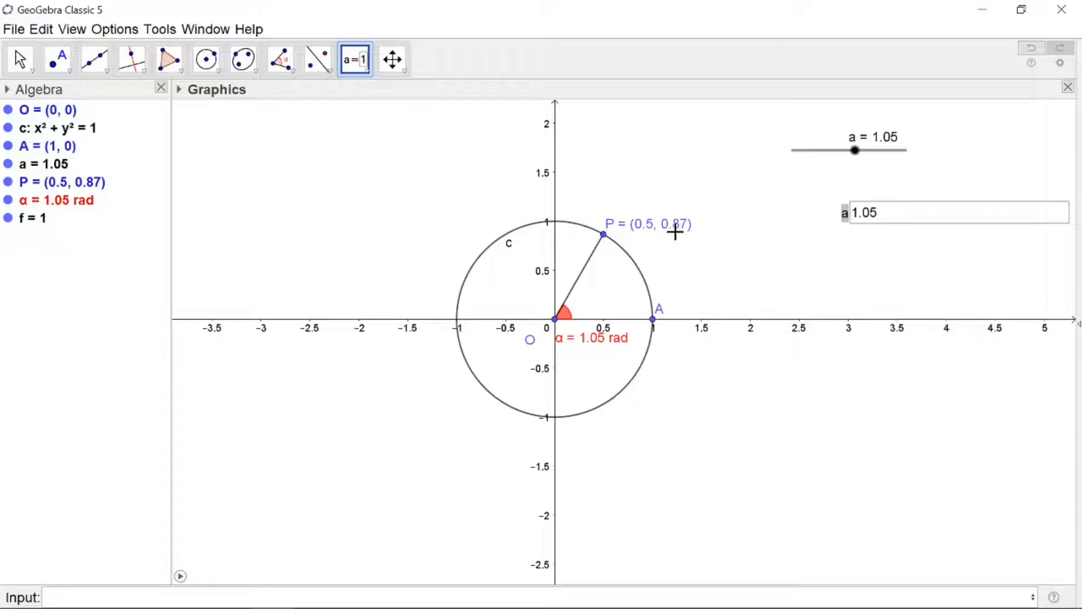
click(888, 219)
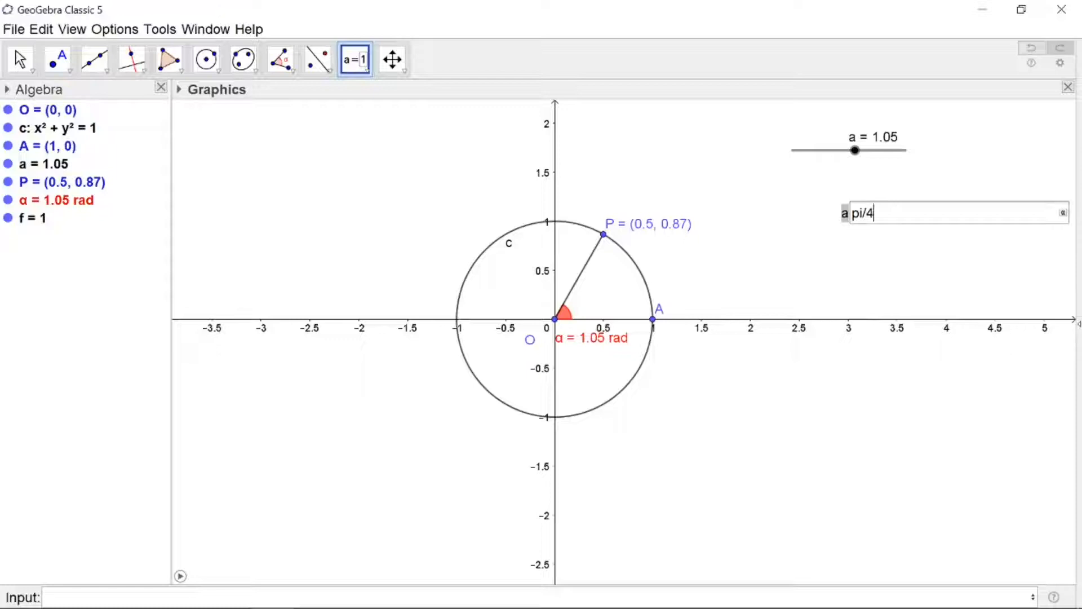
text(pi/4)
key(Return)
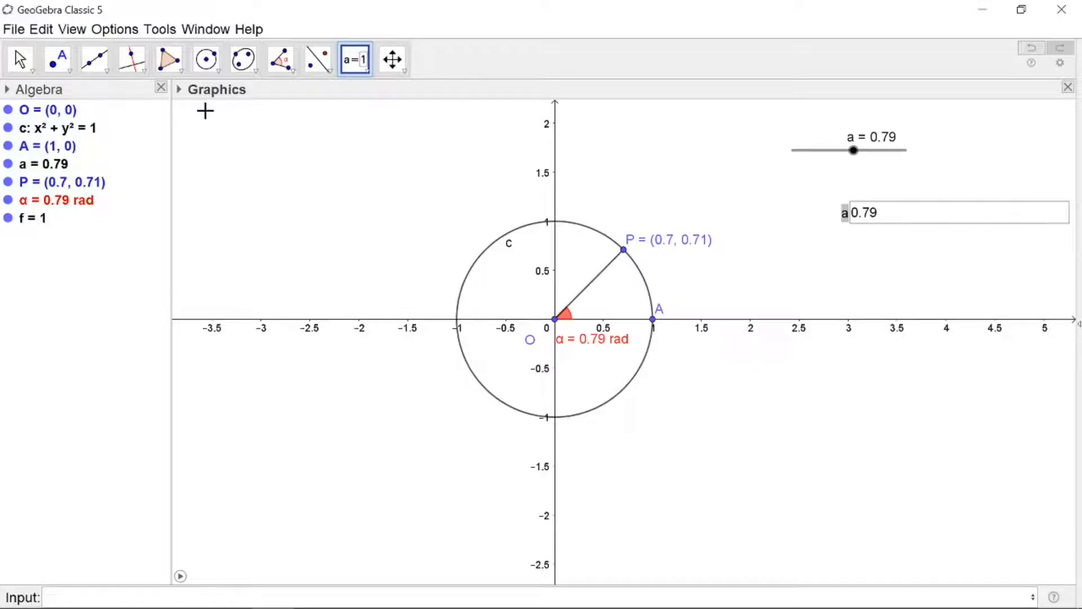
Set the global rounding to 3 decimal places
click(114, 31)
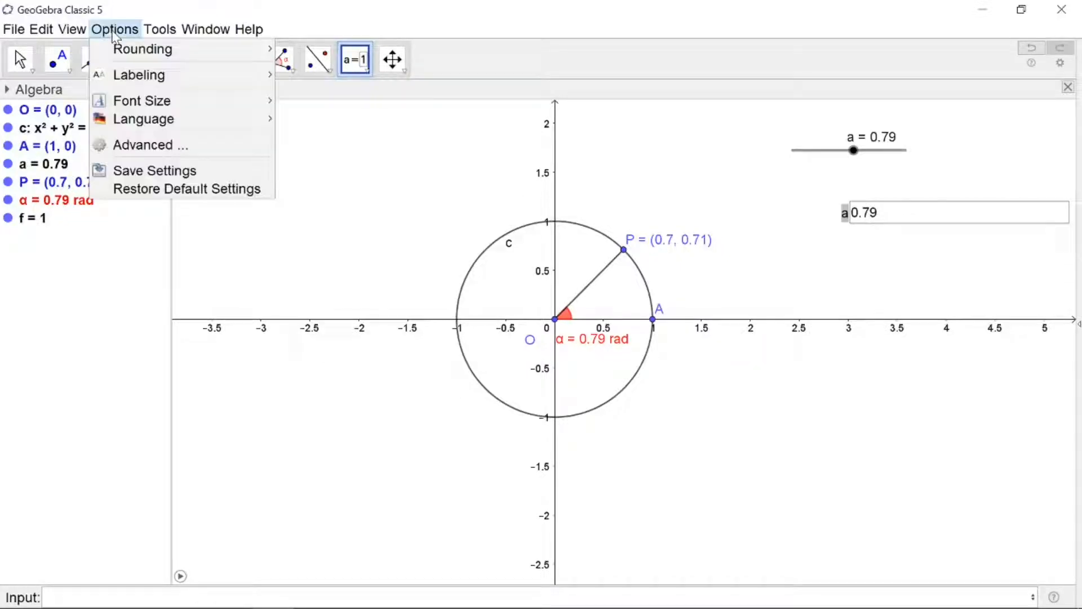
mouse_move(120, 51)
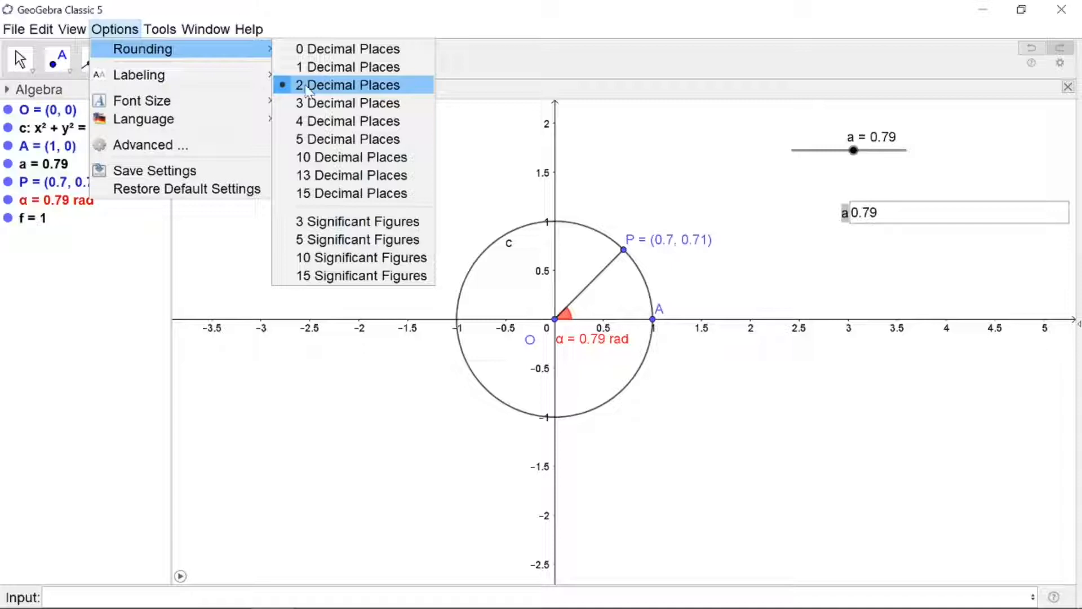
click(304, 102)
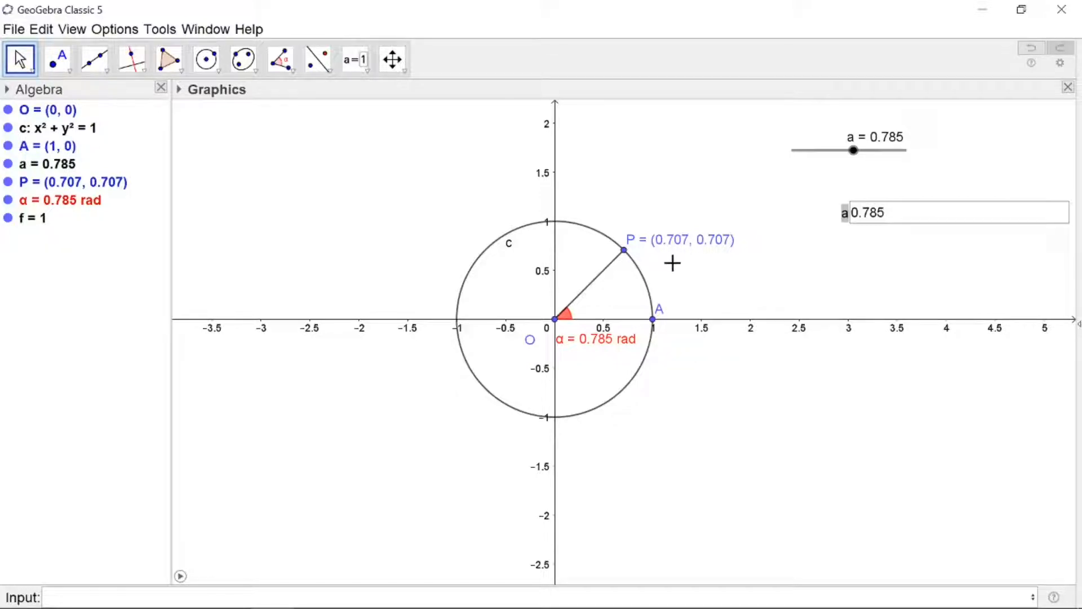
Use the input box to set a to pi/6
click(887, 212)
key(BackSpace)
key(BackSpace)
key(BackSpace)
key(BackSpace)
key(BackSpace)
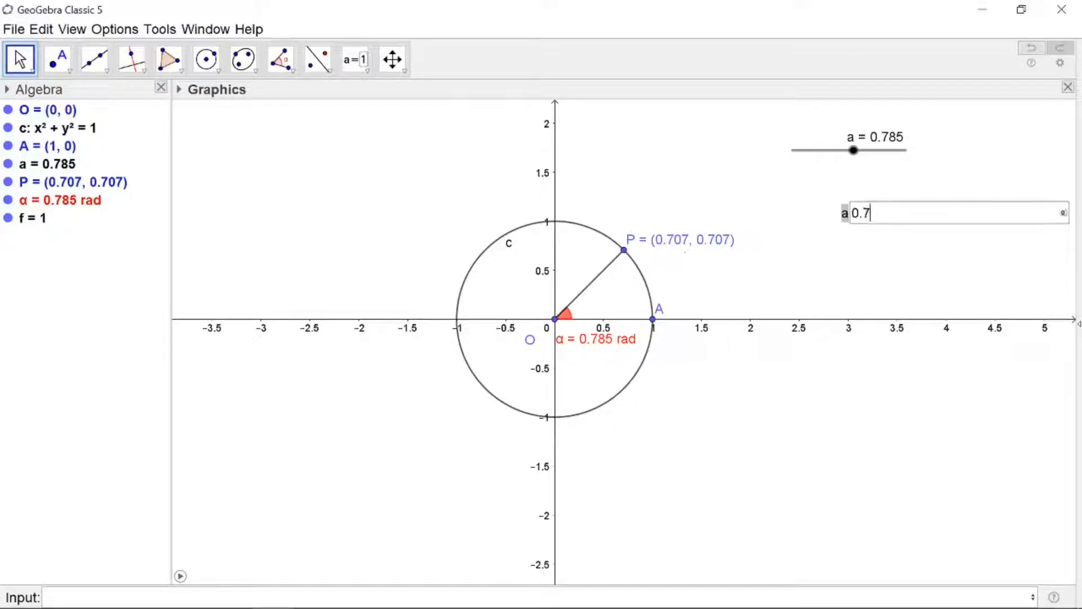
text(pi/6)
key(Return)
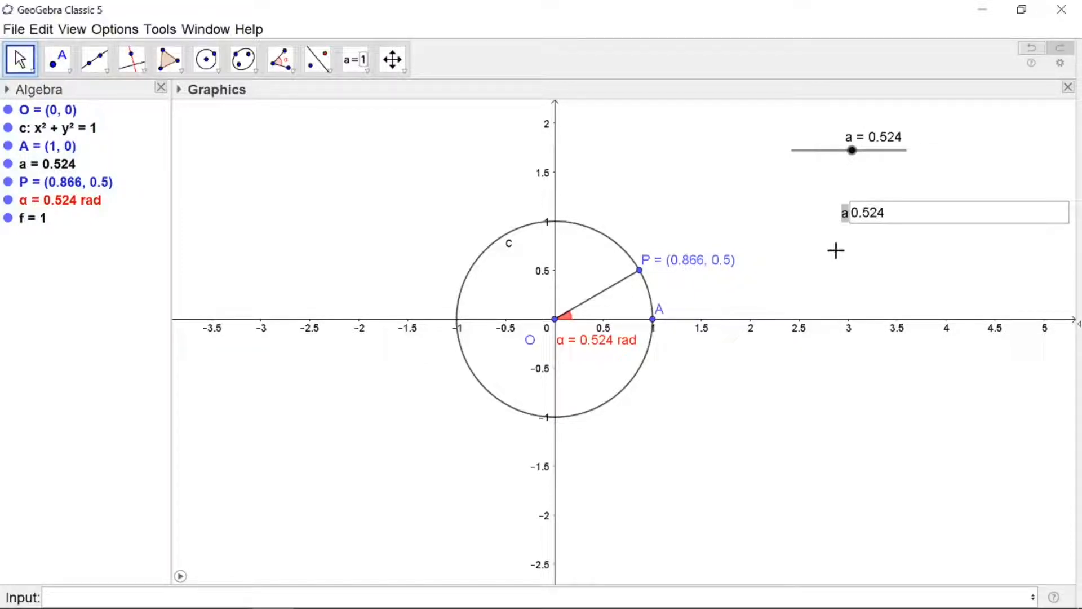
Set the global rounding to 2 decimal places
click(894, 219)
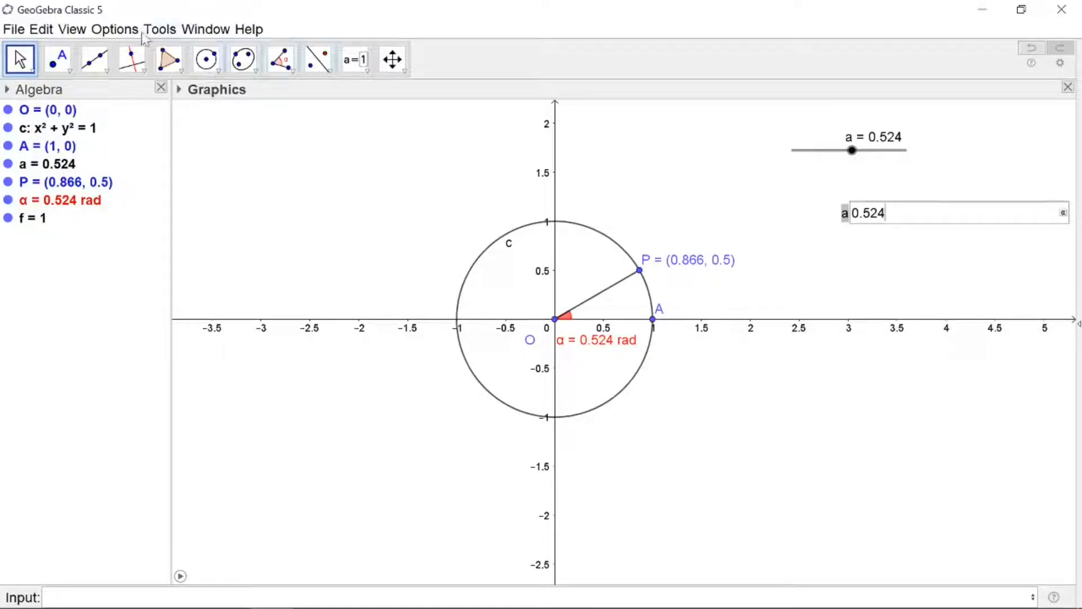
click(115, 30)
mouse_move(133, 59)
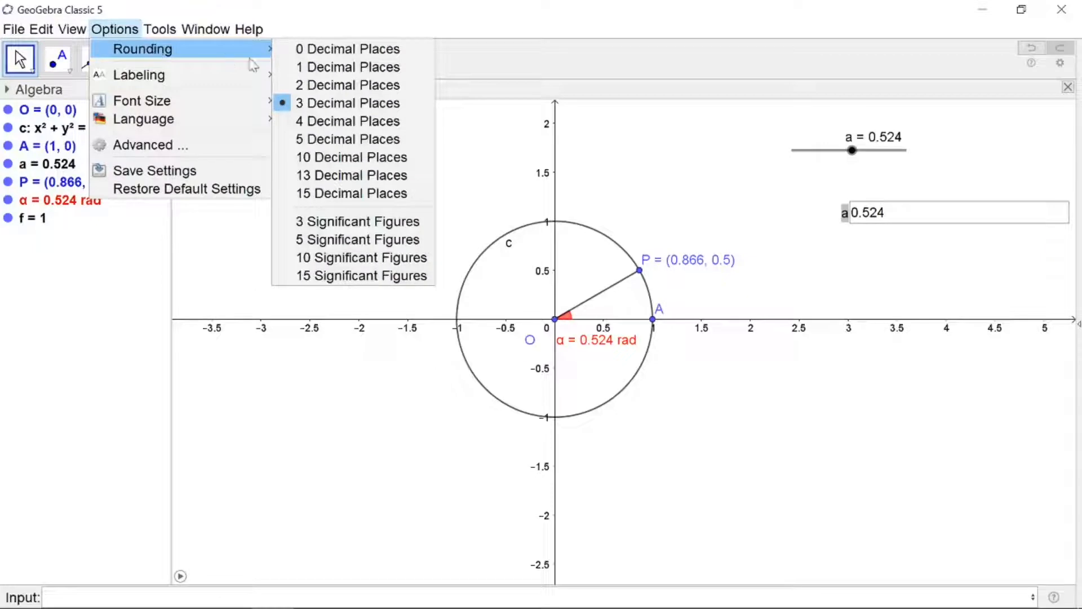
click(310, 86)
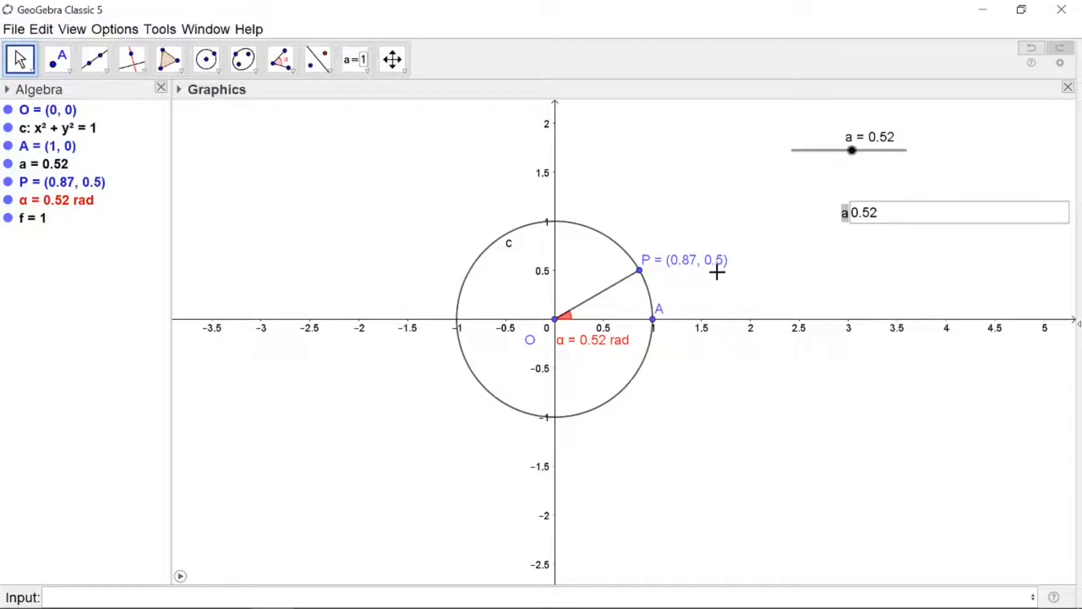
Use the input box to set a to pi/2
click(890, 214)
text(pi)
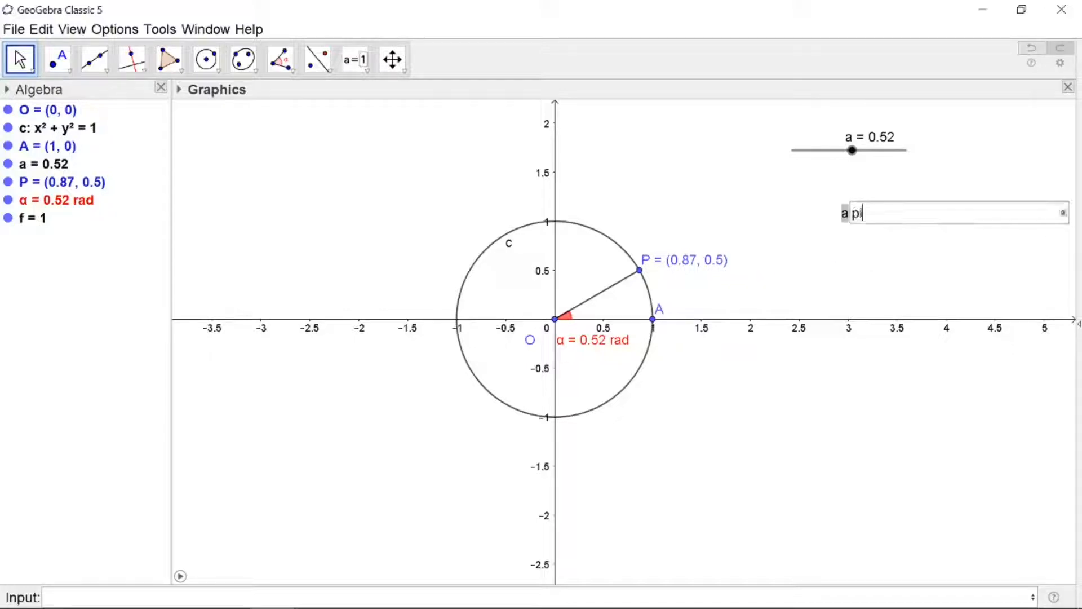
text(/2)
key(Return)
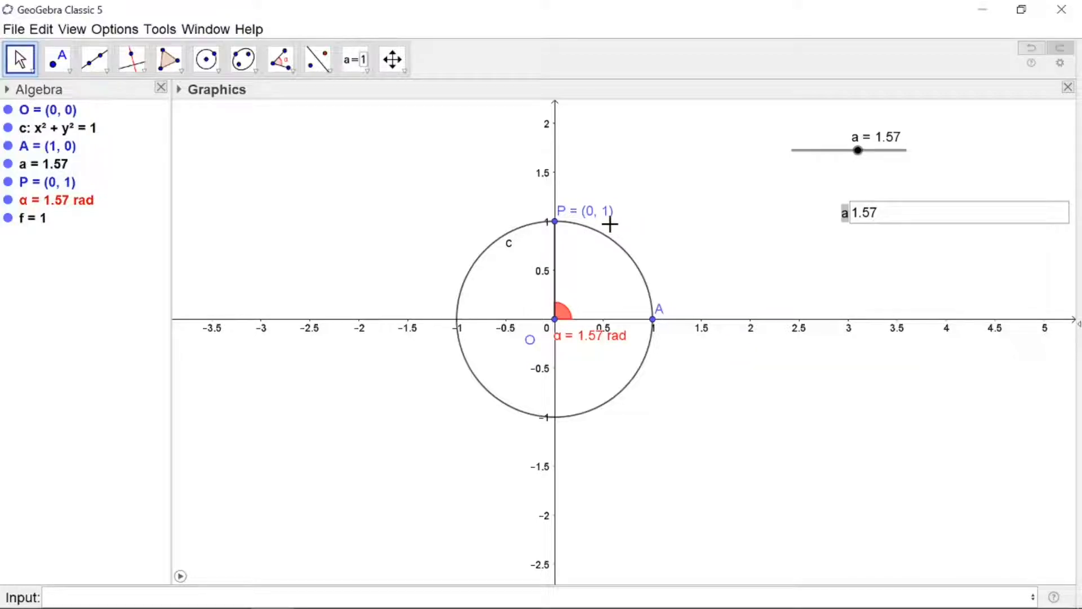
Clear the input box and set a to 0.3
click(886, 217)
key(BackSpace)
key(BackSpace)
key(BackSpace)
key(BackSpace)
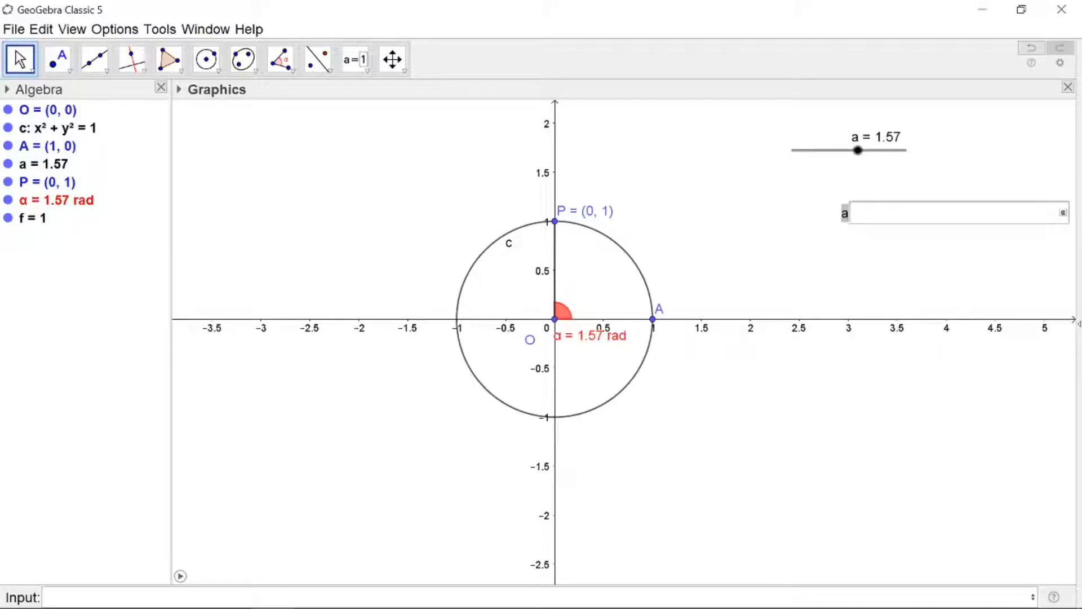
text(.3)
key(Return)
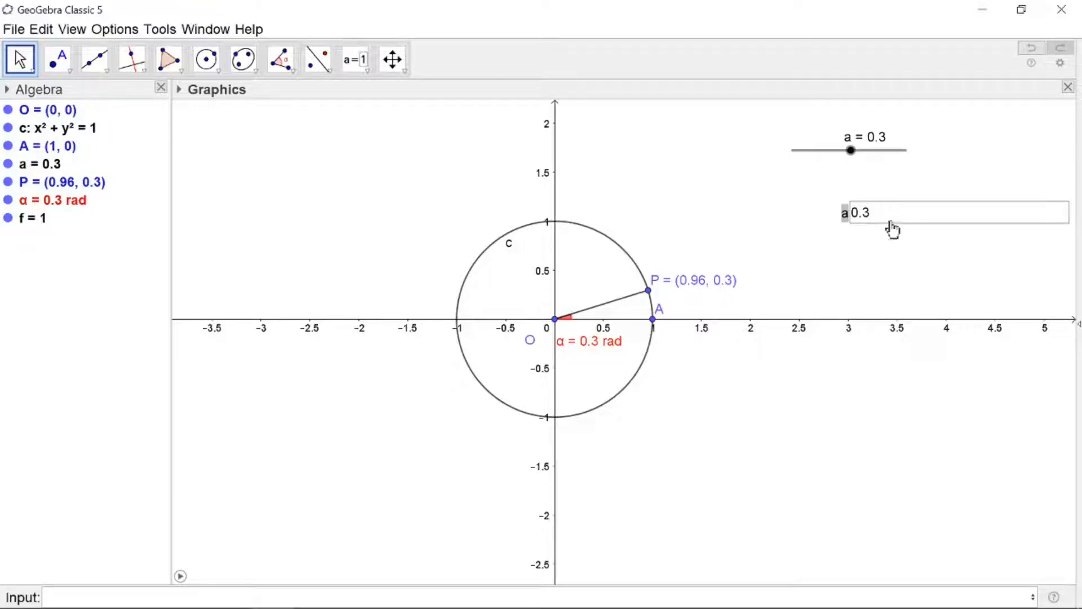
Change the input box value so a becomes 0.6
click(870, 215)
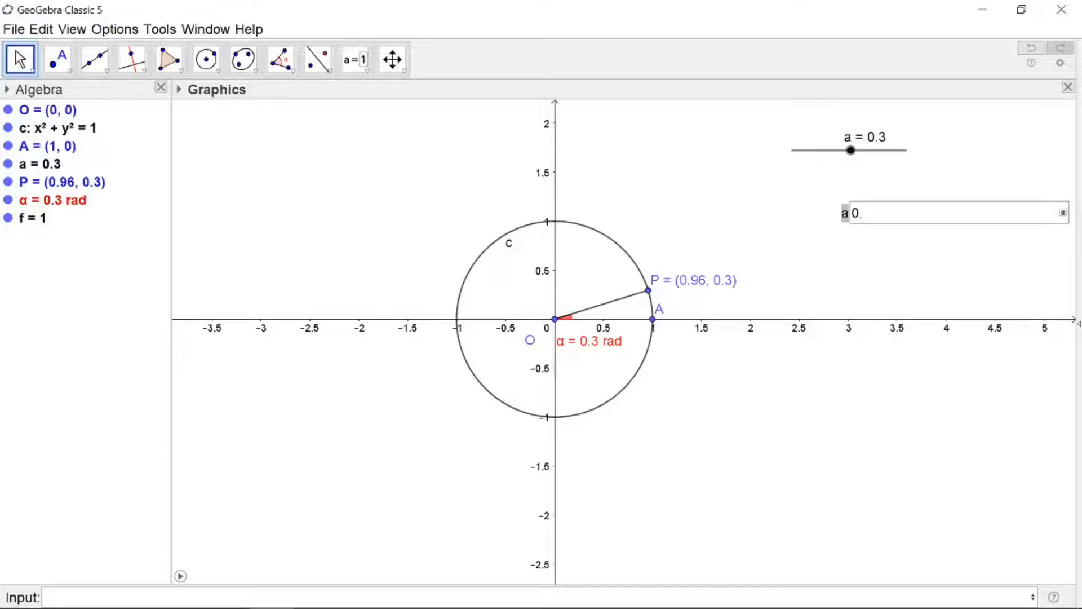
text(6)
key(Return)
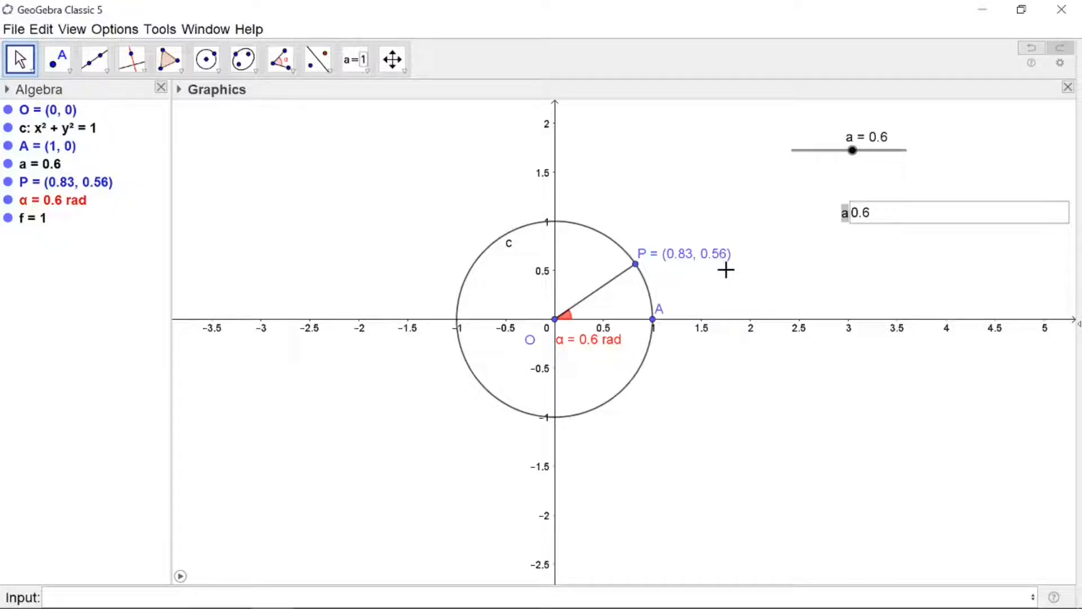
Edit the input box entry so a becomes 2
click(882, 213)
key(BackSpace)
key(BackSpace)
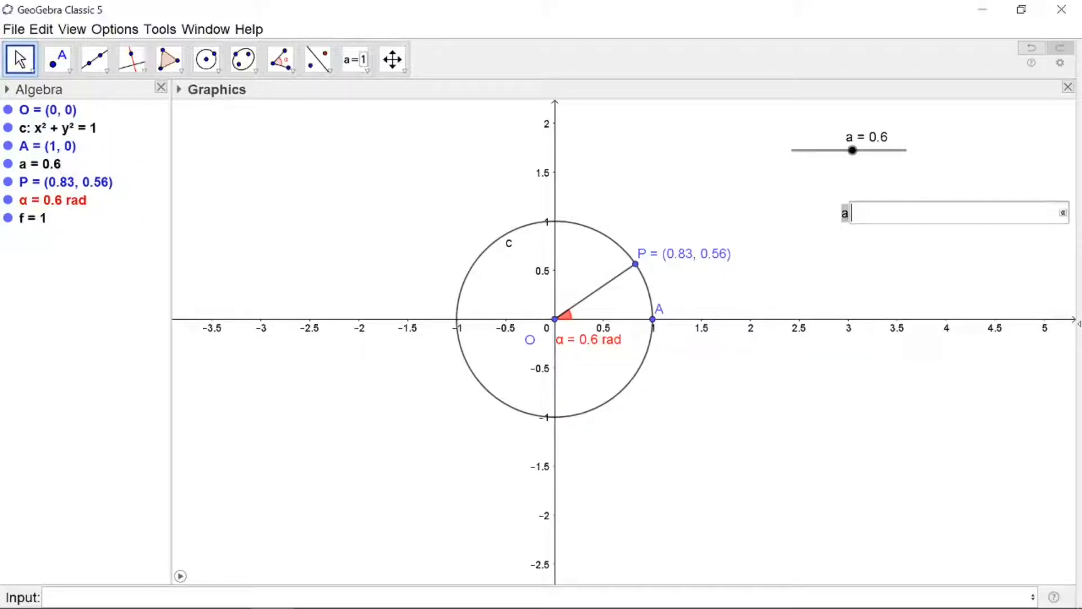
key(Return)
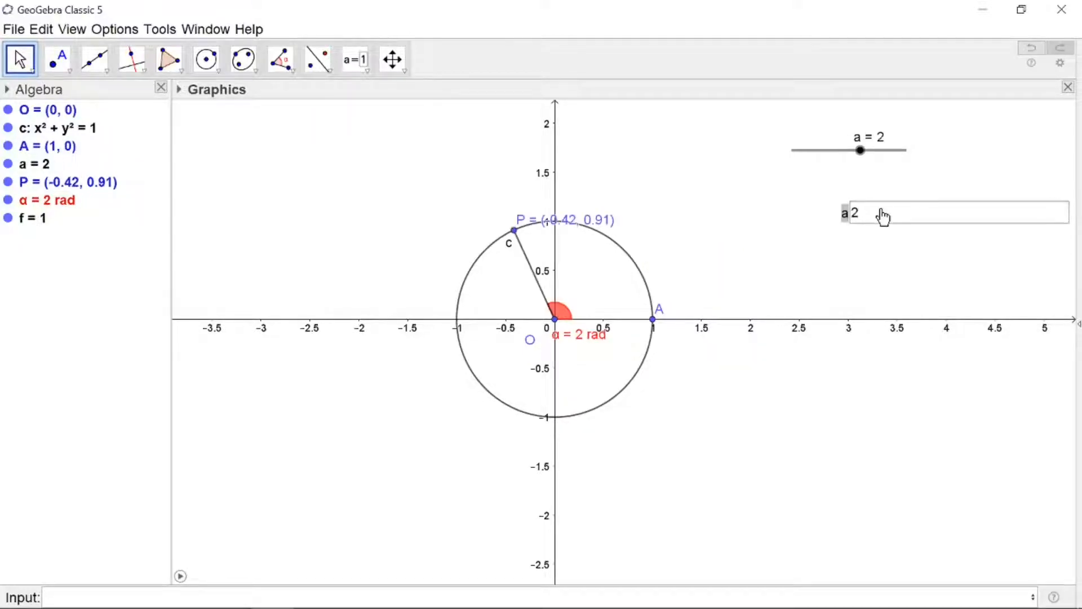
Move point P's label above and to the left of the point
drag(525, 226, 402, 221)
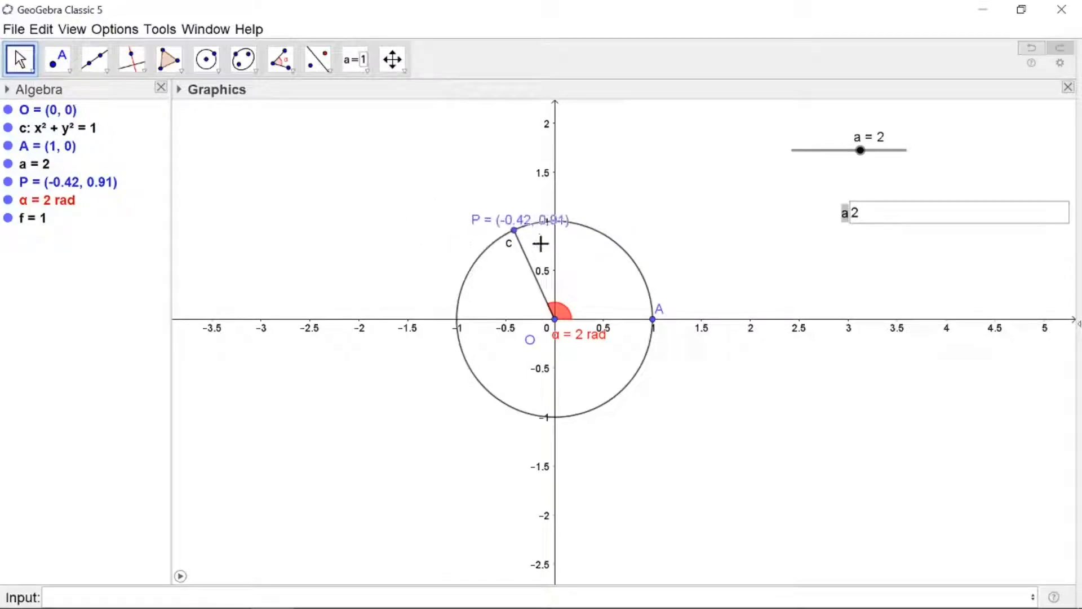
drag(521, 227, 495, 219)
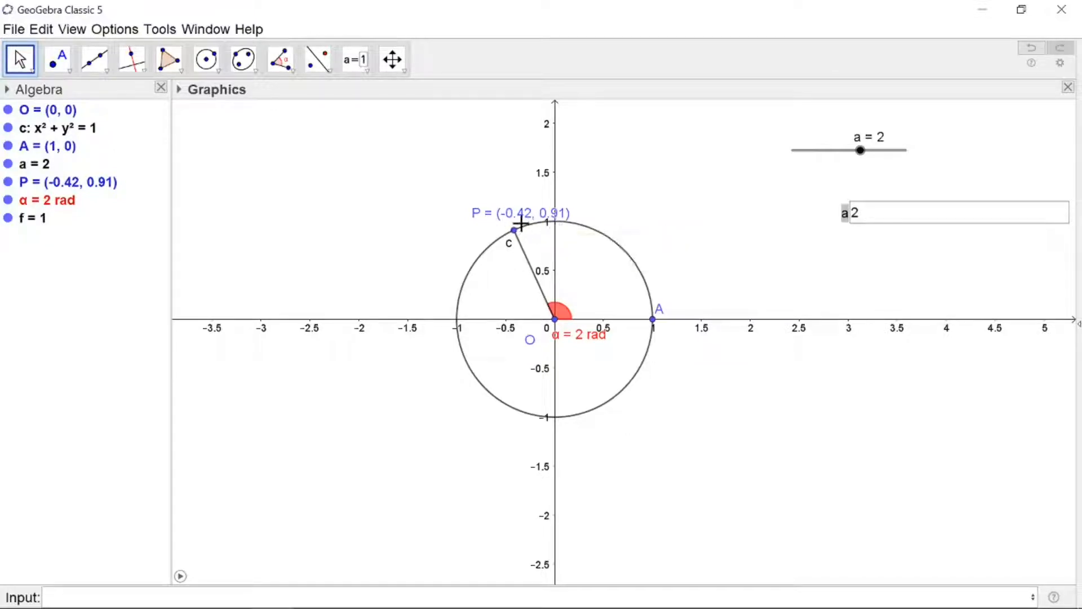
Enter -1.5 in the input box for a
click(881, 217)
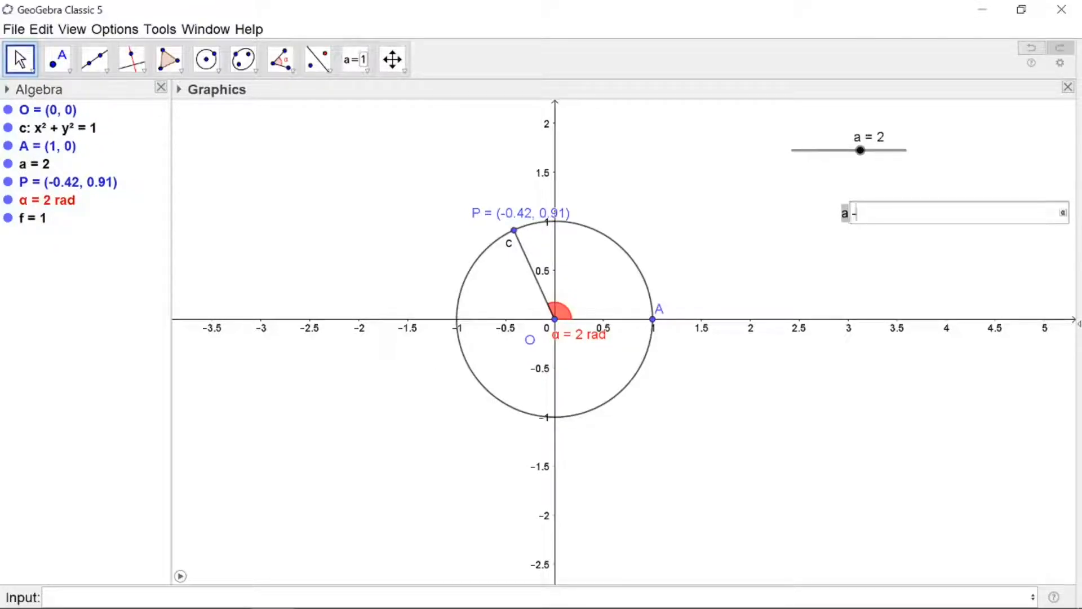
text(-1.5)
key(Return)
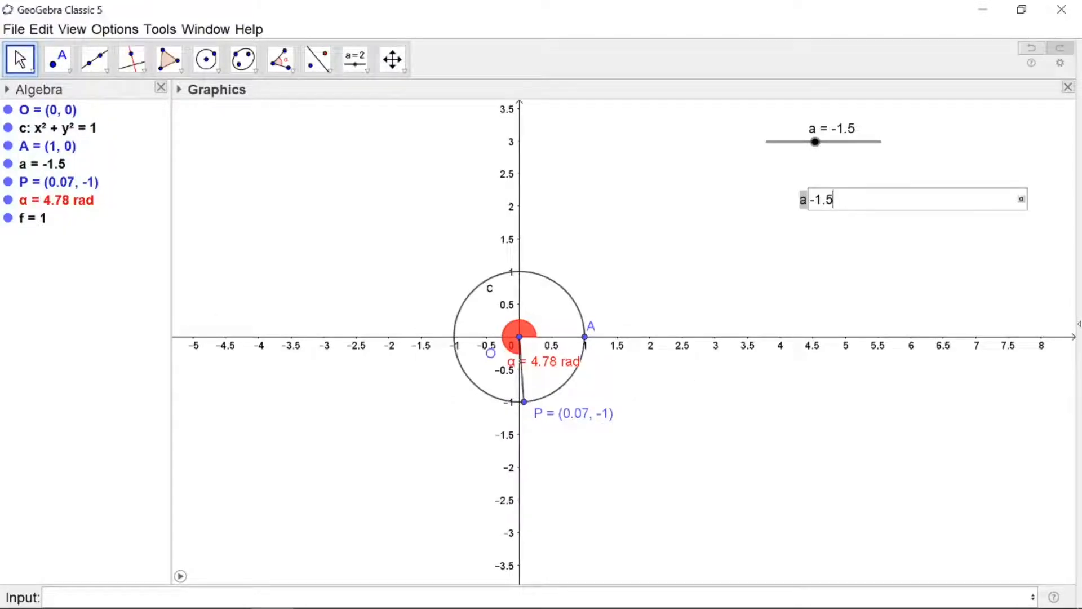
Edit the input box entry so a becomes -3.1
key(BackSpace)
key(BackSpace)
key(Return)
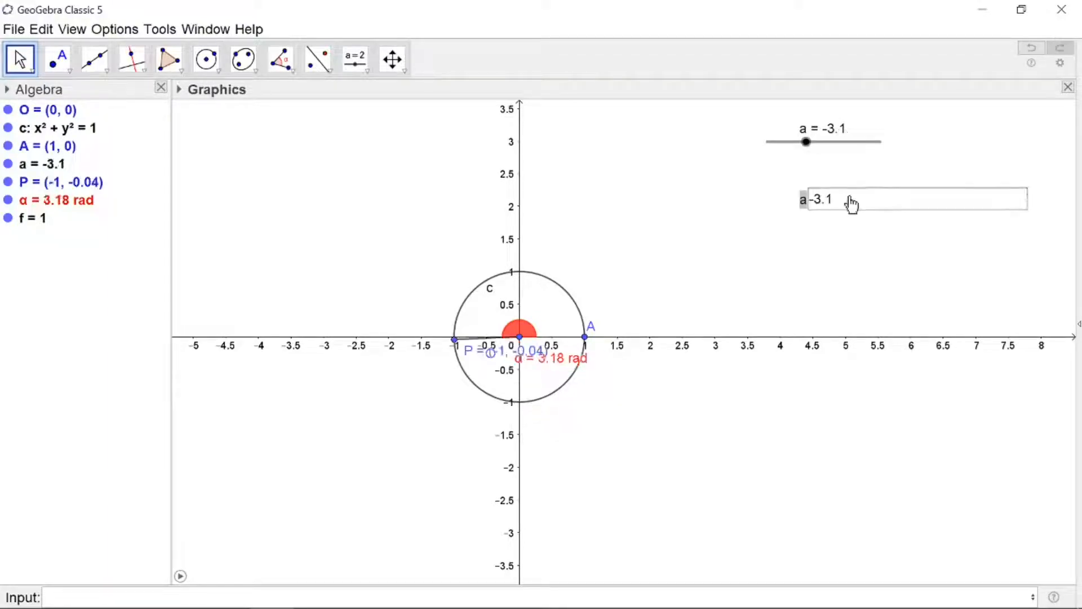
Move point P's label up above the circle's left side
drag(475, 360, 359, 285)
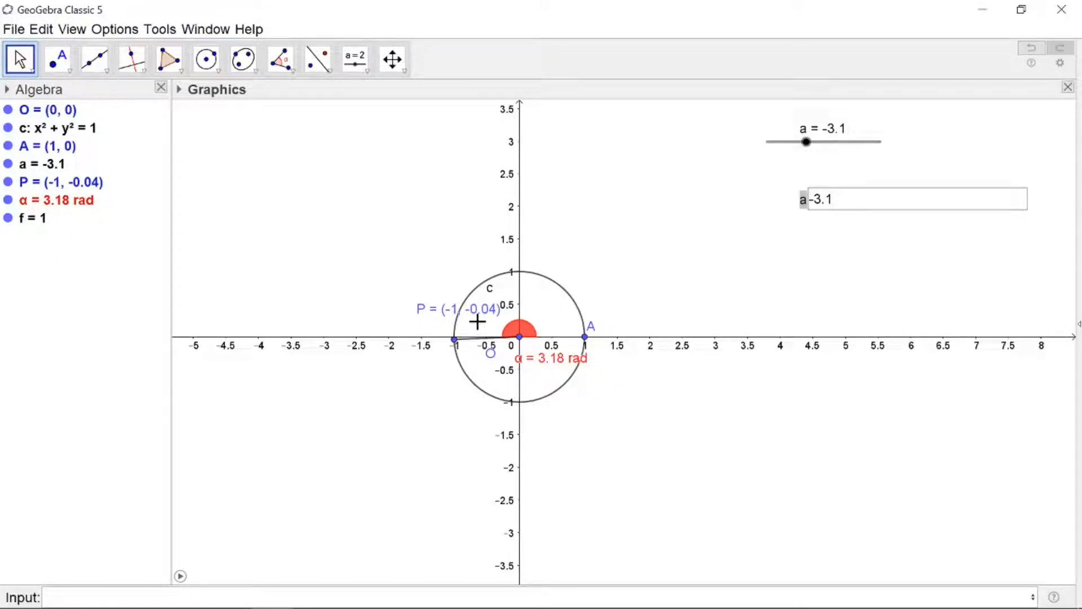
Replace the input box entry with 7.5 to set a
click(837, 199)
key(BackSpace)
key(BackSpace)
key(BackSpace)
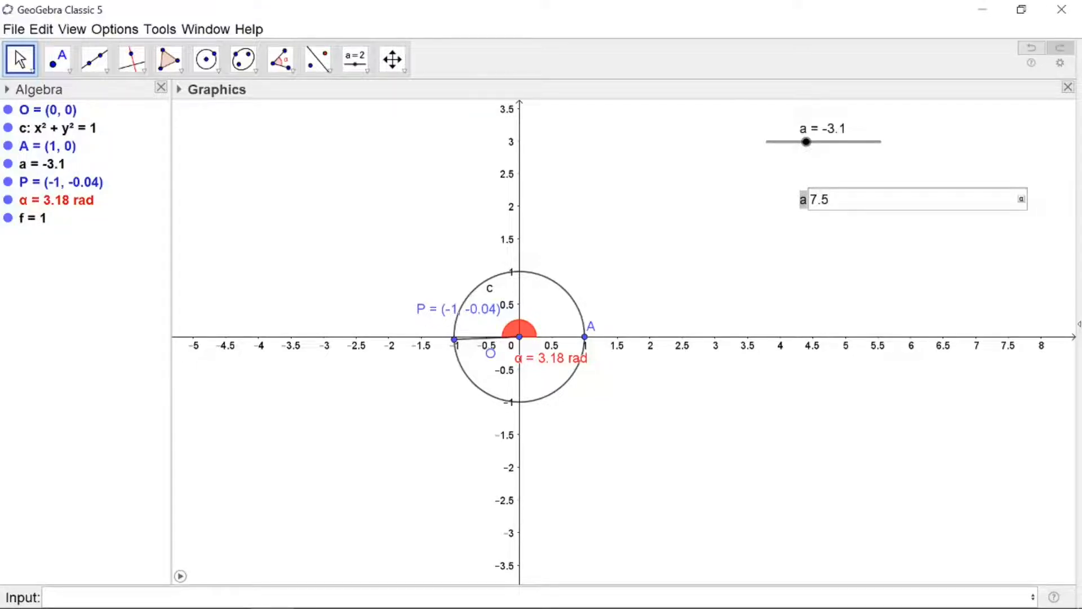
text(7.5)
key(Return)
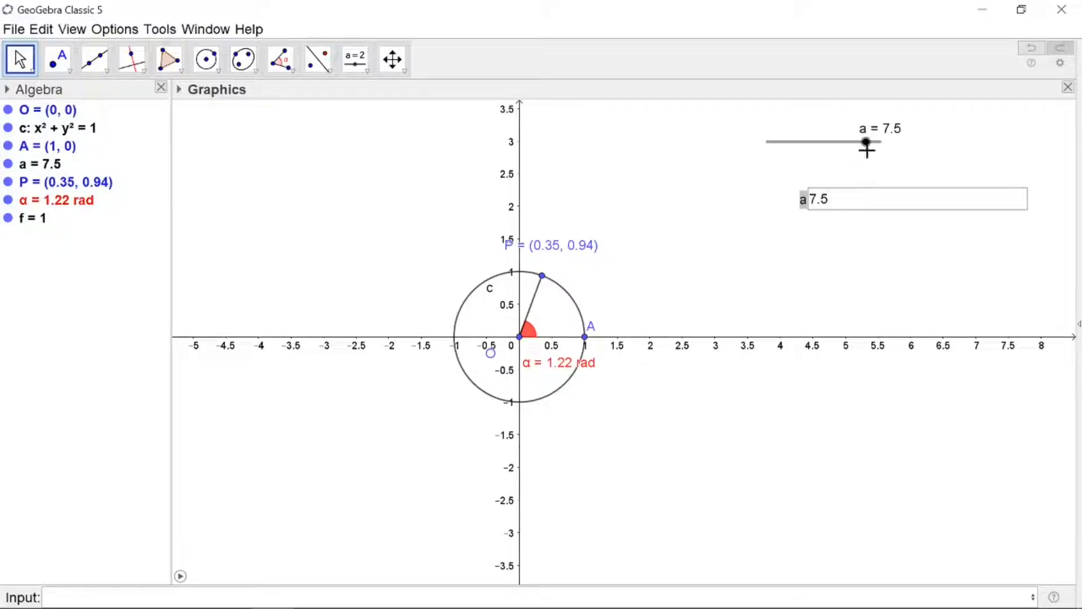
Drag slider a to about 0.8, then play and pause the animation
drag(868, 149, 823, 162)
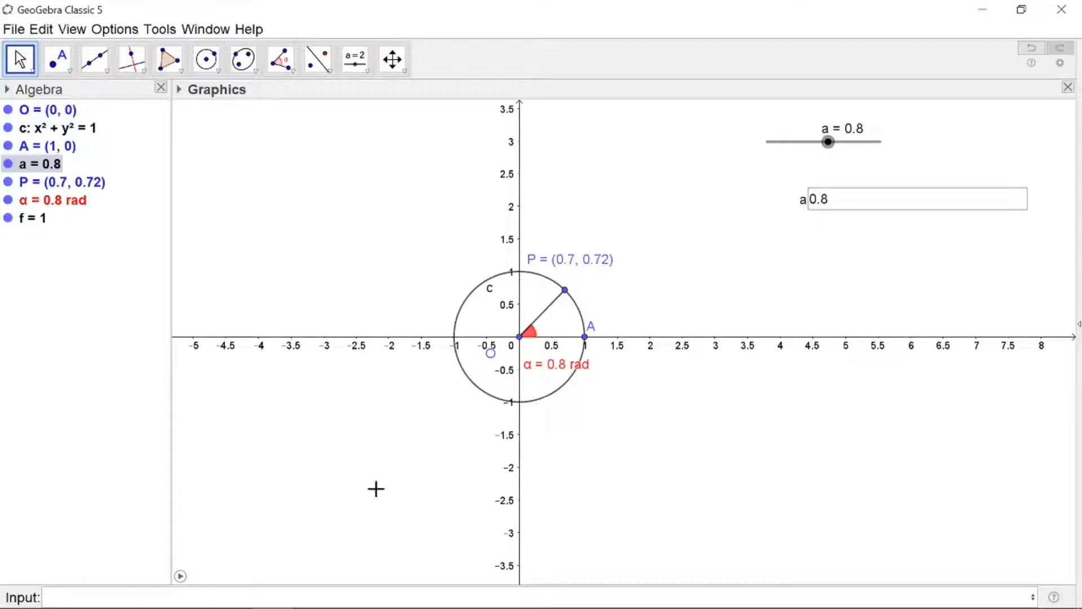
click(180, 576)
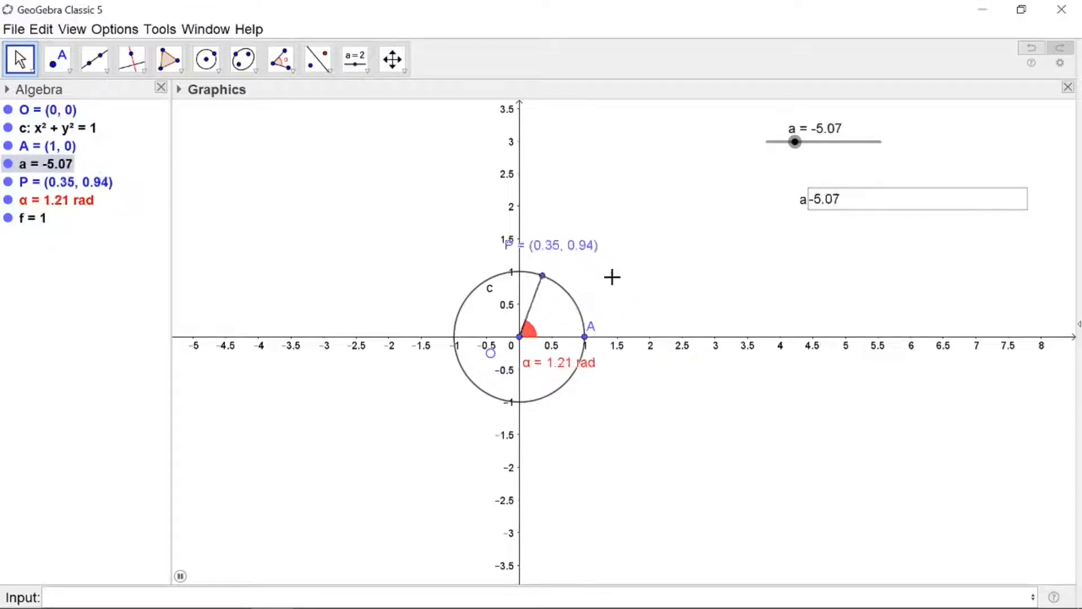
click(181, 577)
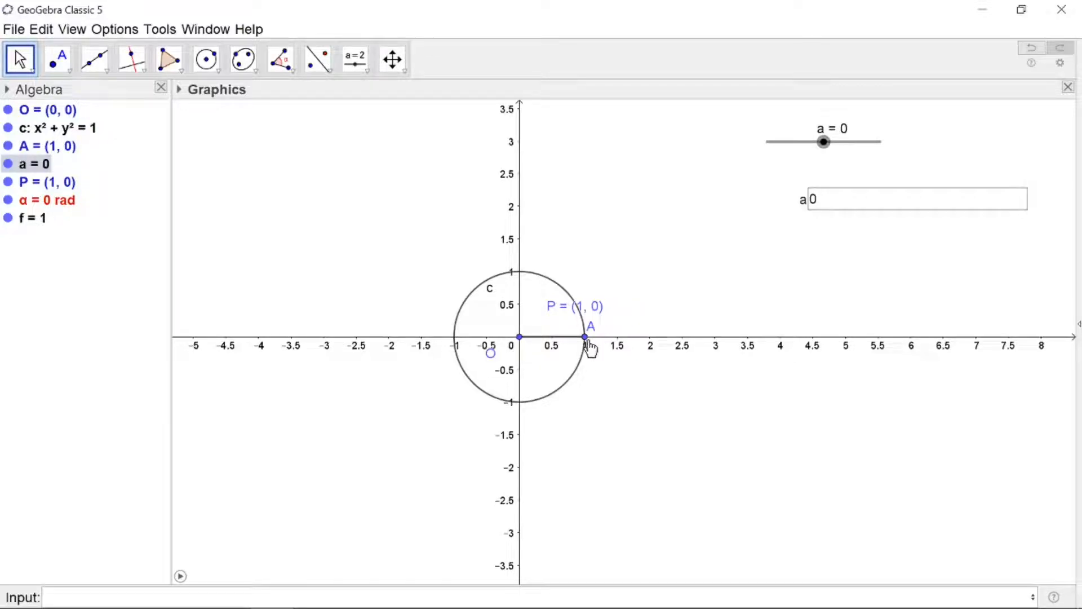
Move slider a to 3.14, fine-tuning it in small increments
mouse_move(824, 142)
mouse_down()
mouse_move(796, 147)
mouse_move(833, 144)
mouse_up()
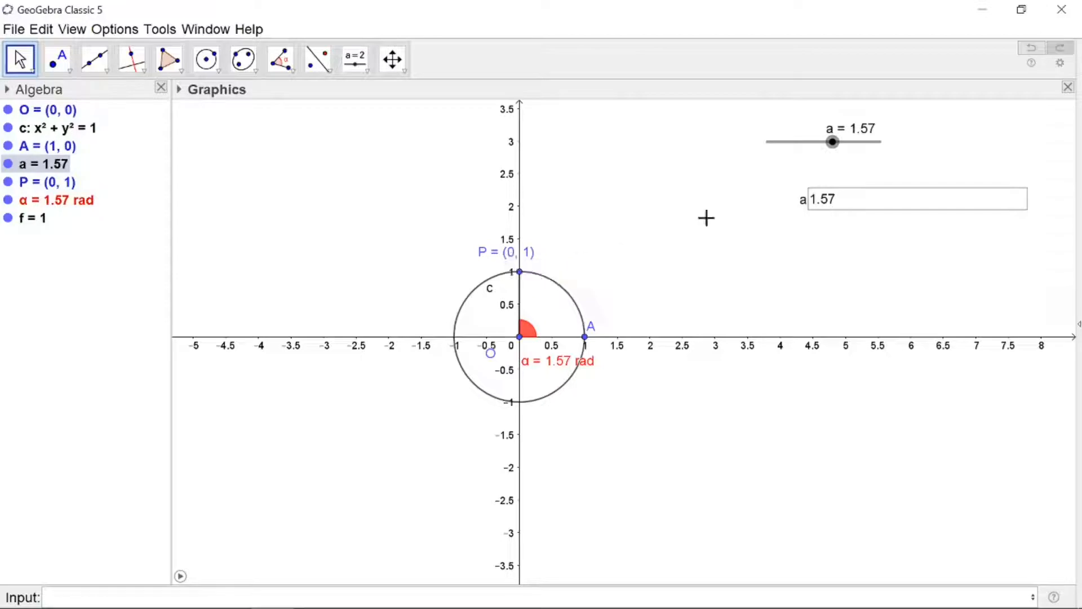
key(Left)
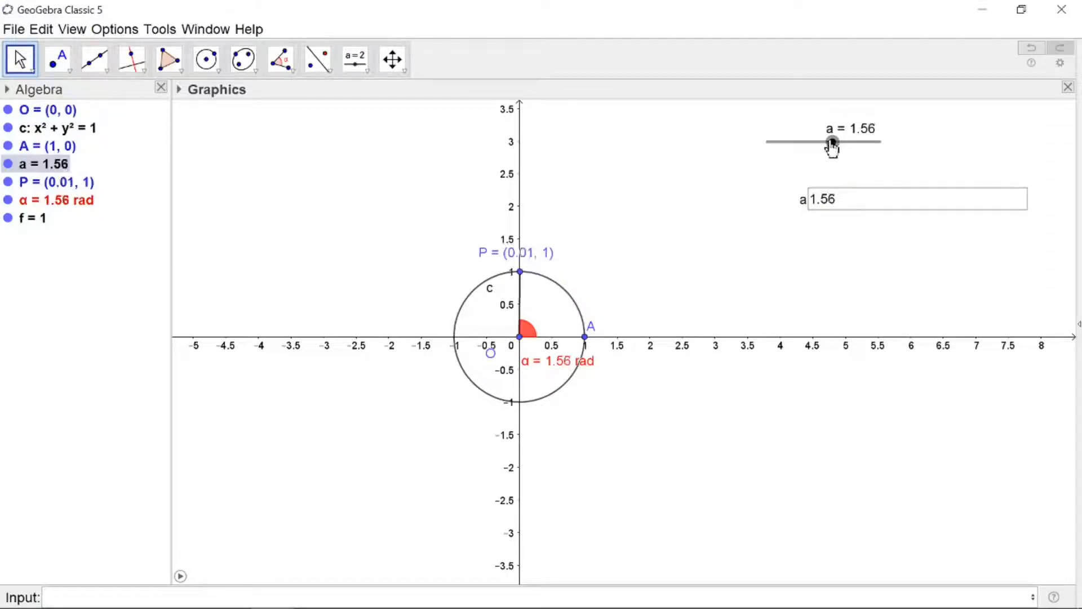
drag(833, 144, 844, 148)
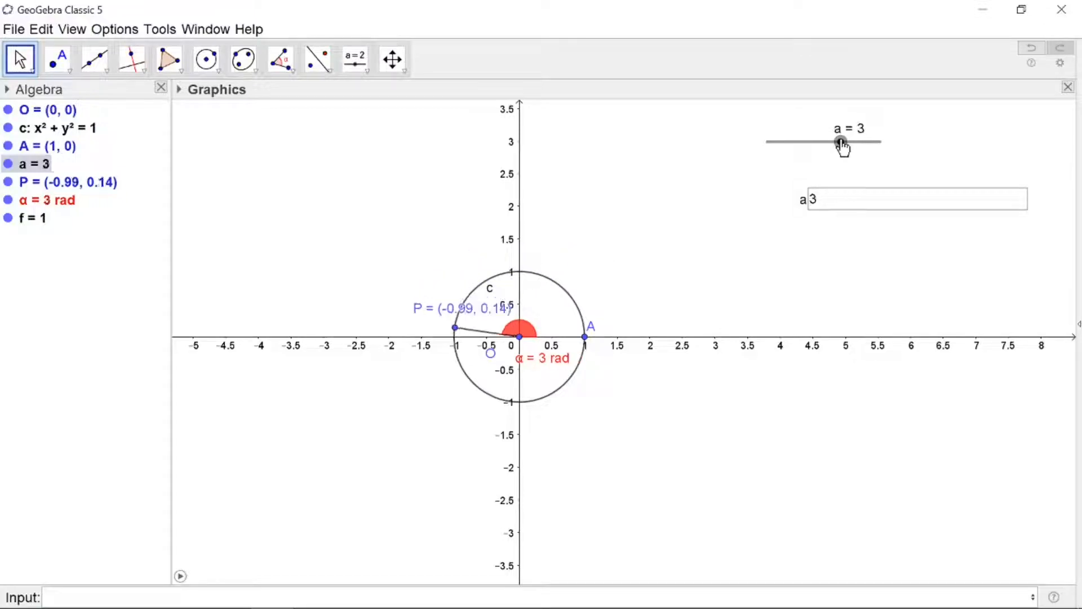
key(Right)
key(Right)
key(Right)
key(Right)
key(Right)
key(Right)
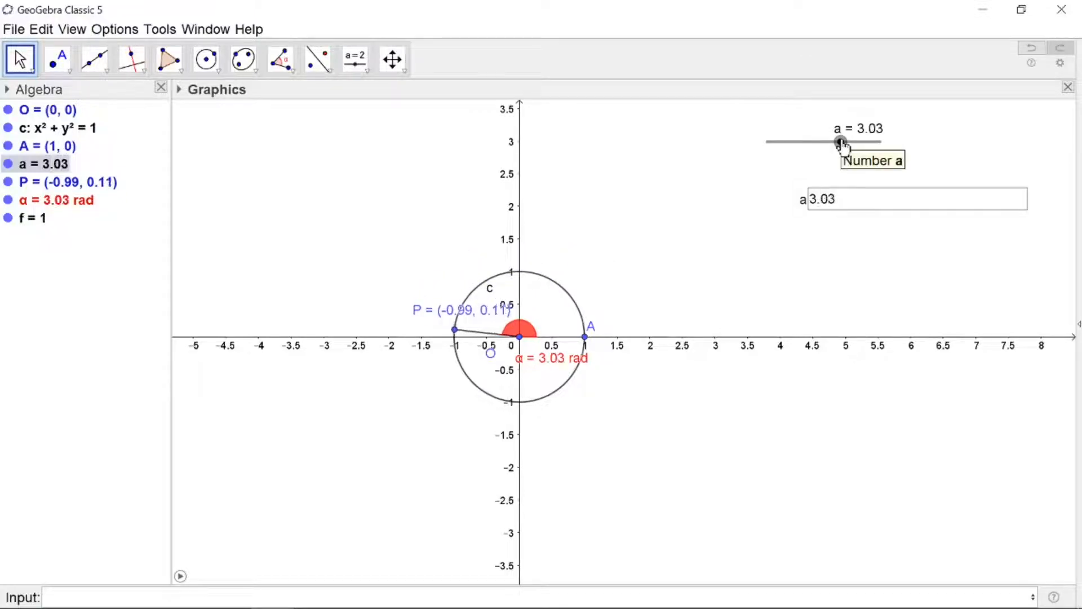
key(Right)
key(Right)
key(Right)
key(Right)
key(Right)
key(Right)
key(Right)
key(Right)
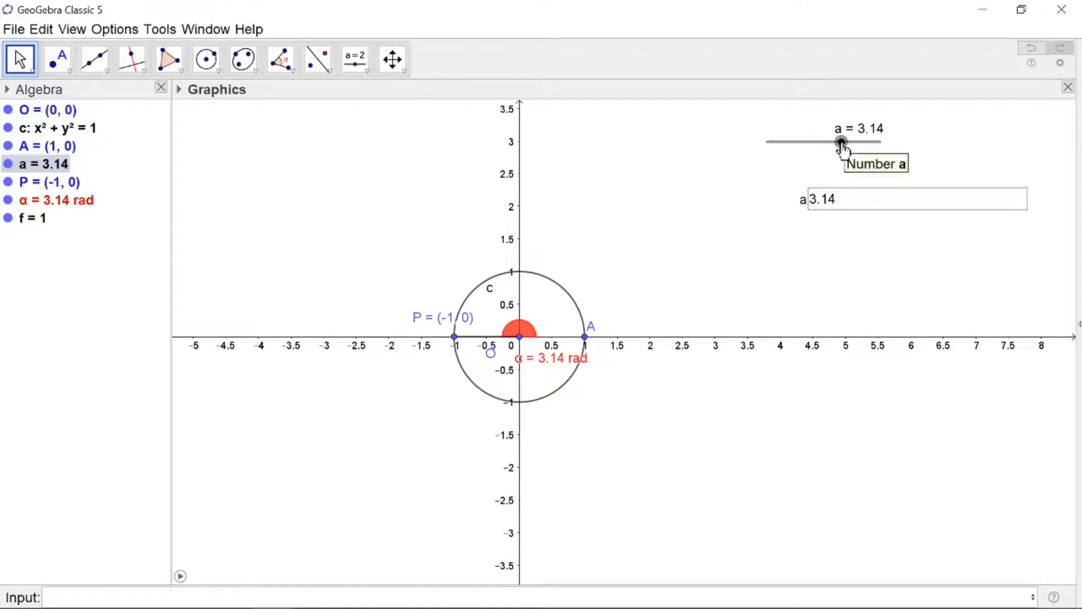
Move slider a to 4.71
drag(842, 144, 840, 144)
drag(849, 147, 851, 141)
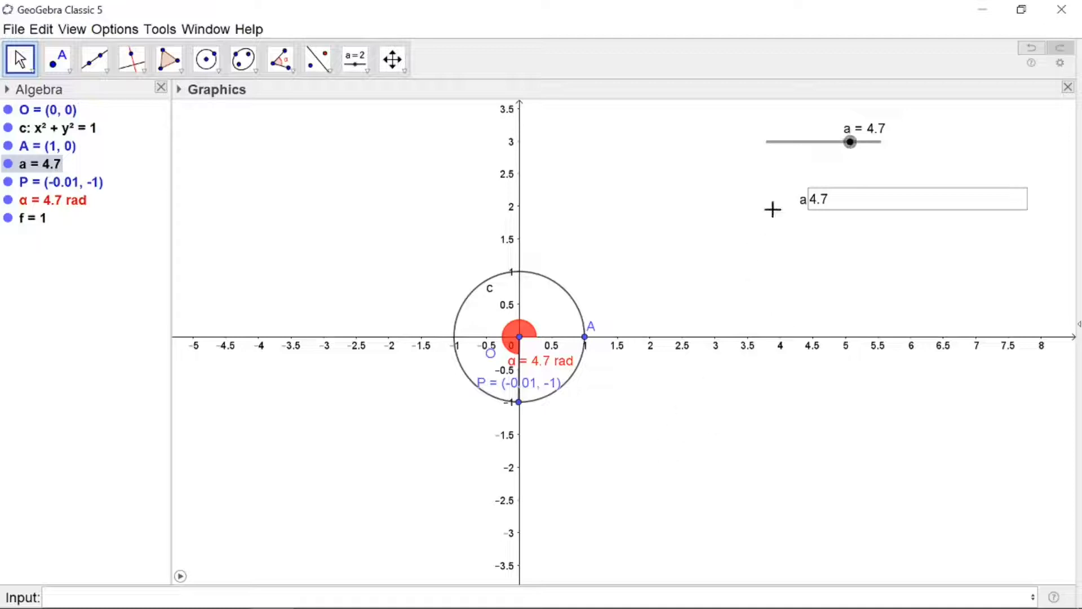
drag(852, 143, 852, 141)
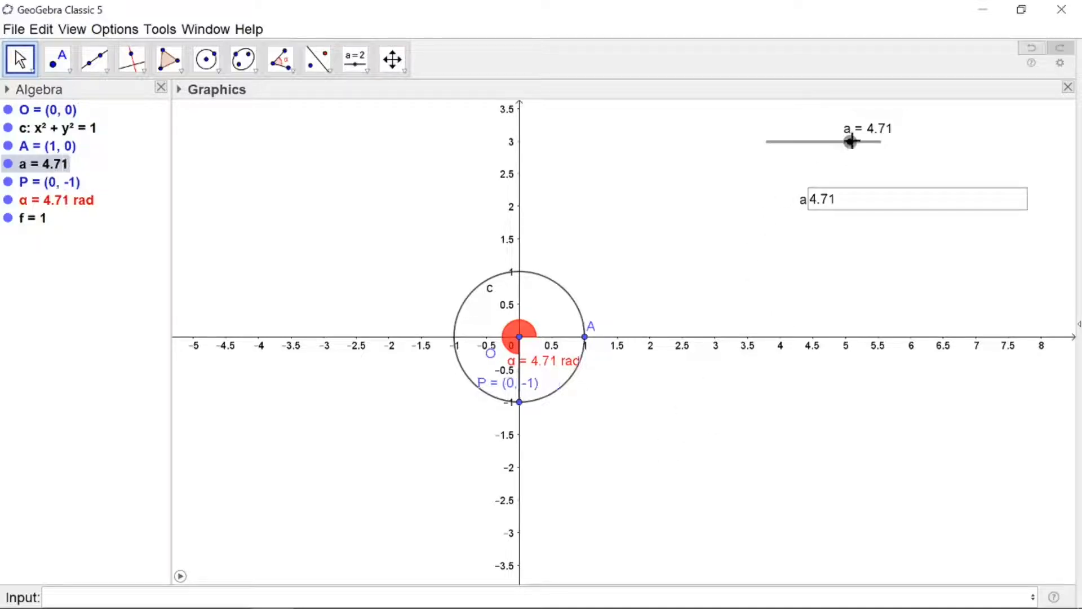
Move point P's label below the point
drag(506, 388, 537, 420)
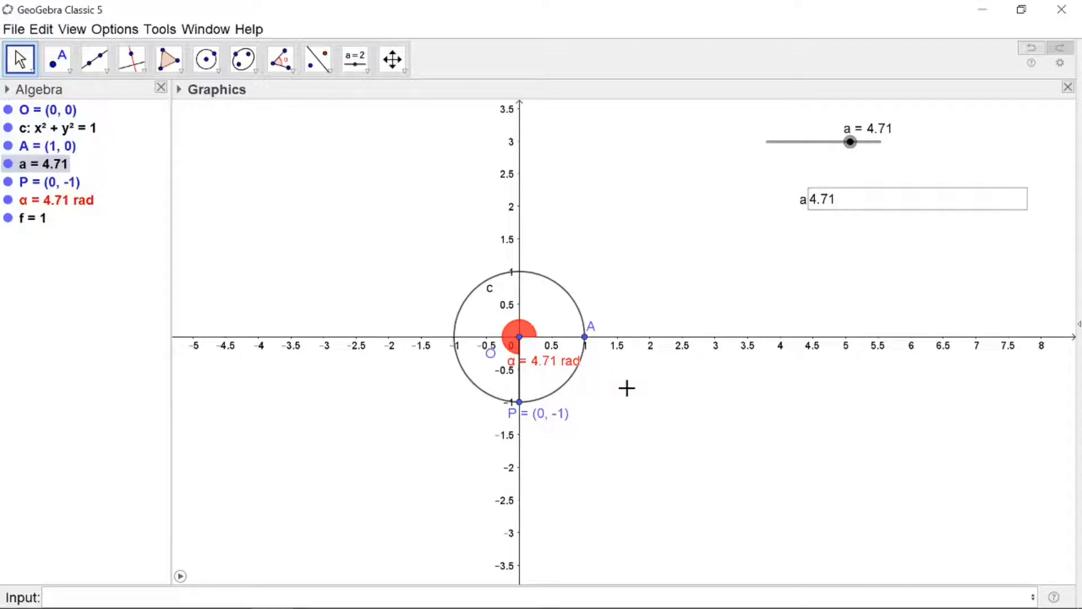
Save the construction as activity 4.1
click(11, 33)
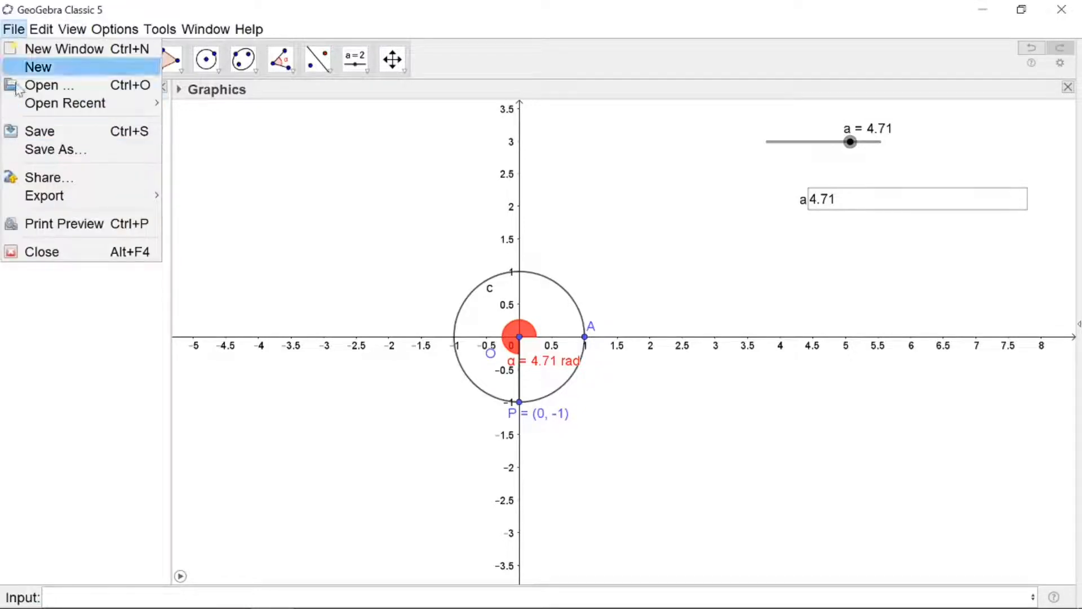
click(36, 150)
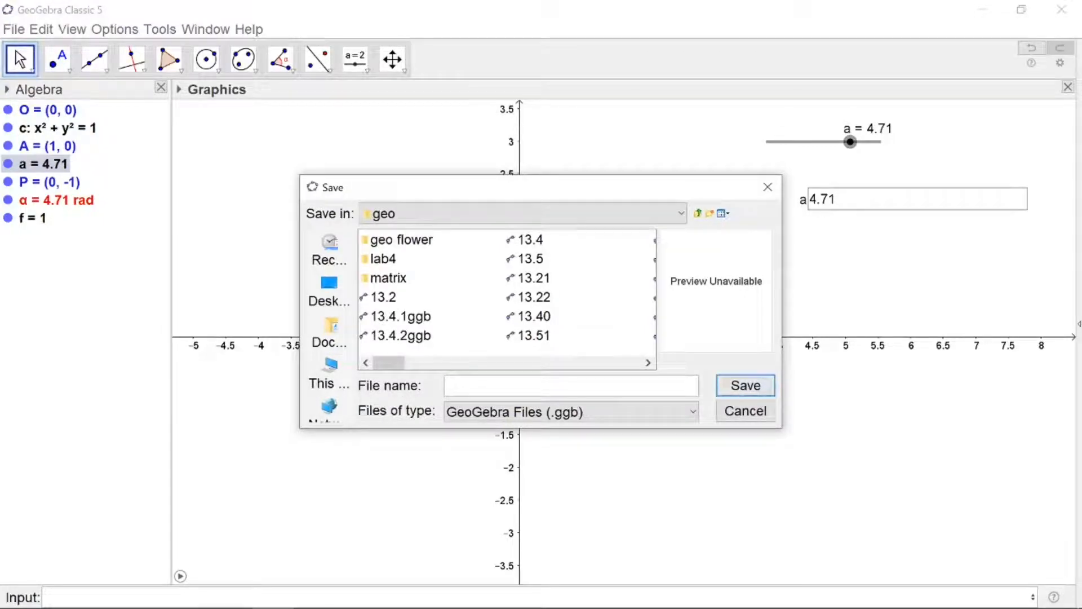
text(activity 4.)
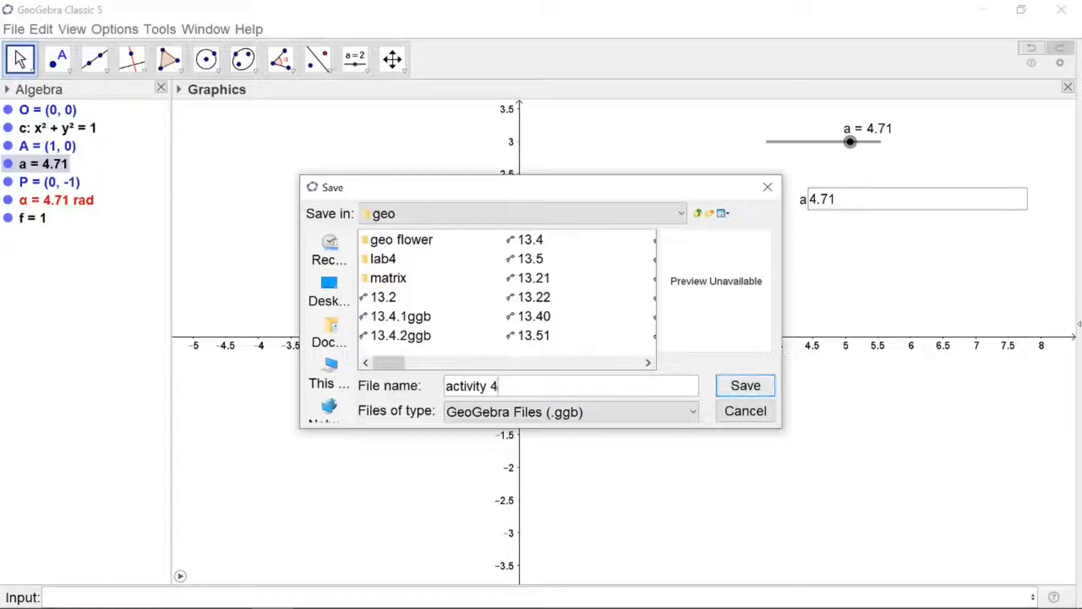
text(1)
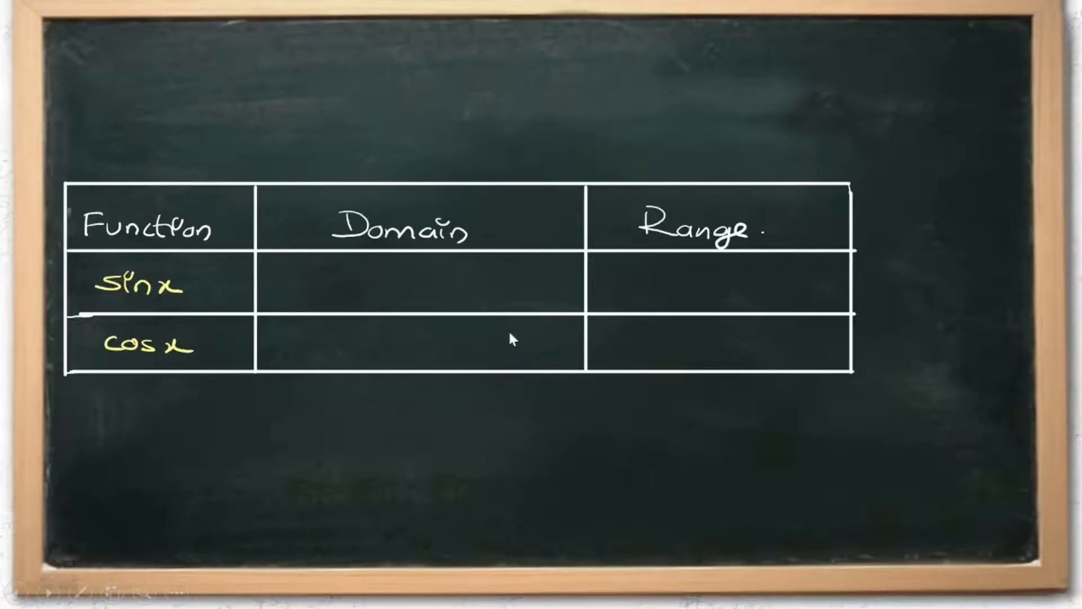
click(418, 432)
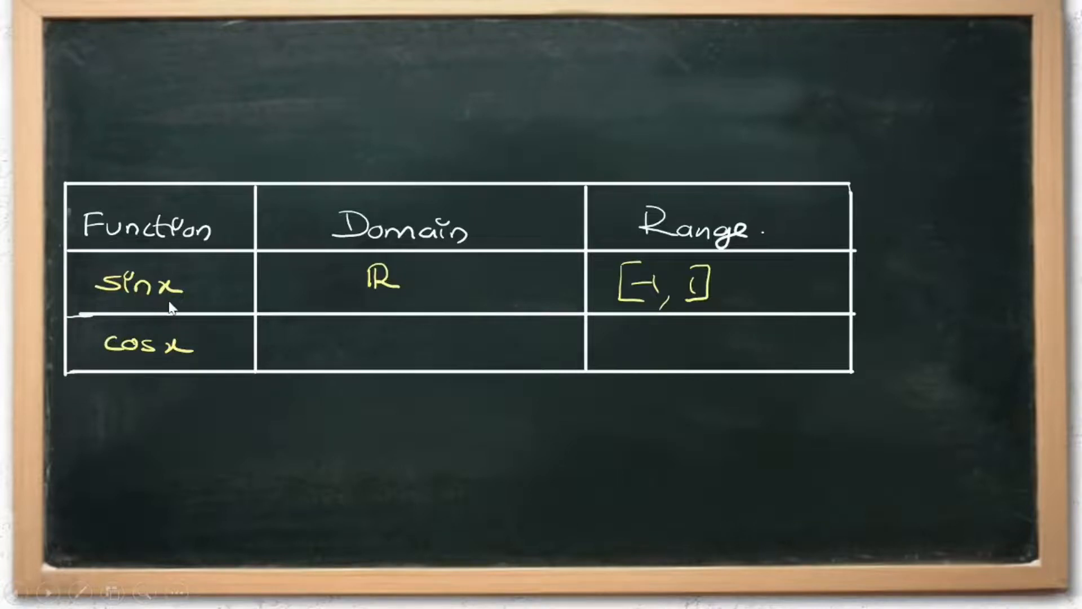
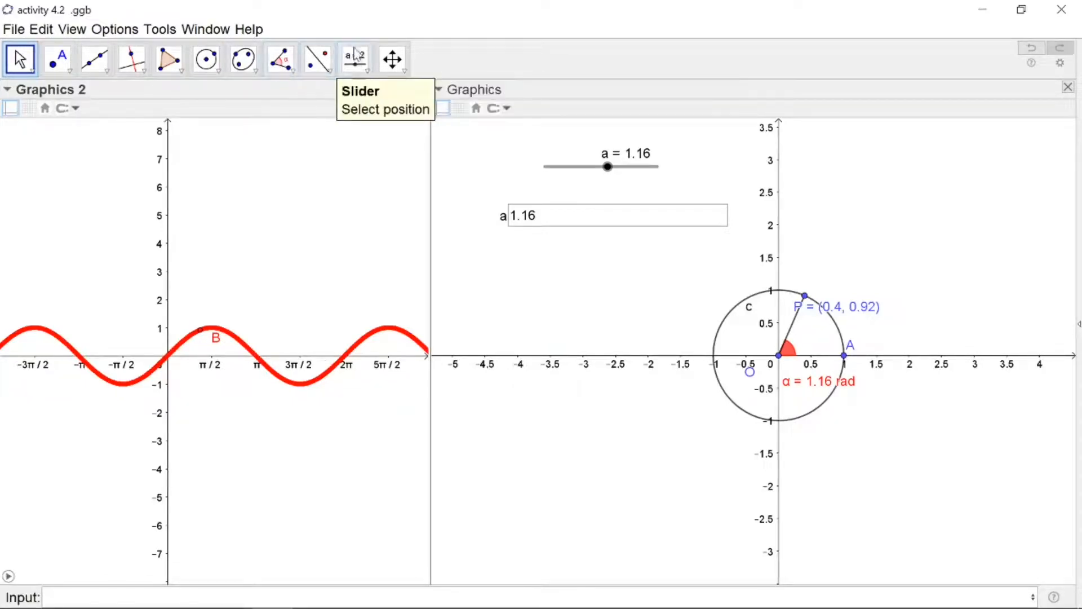
Insert an input box in Graphics 2 captioned B and linked to point B
click(357, 66)
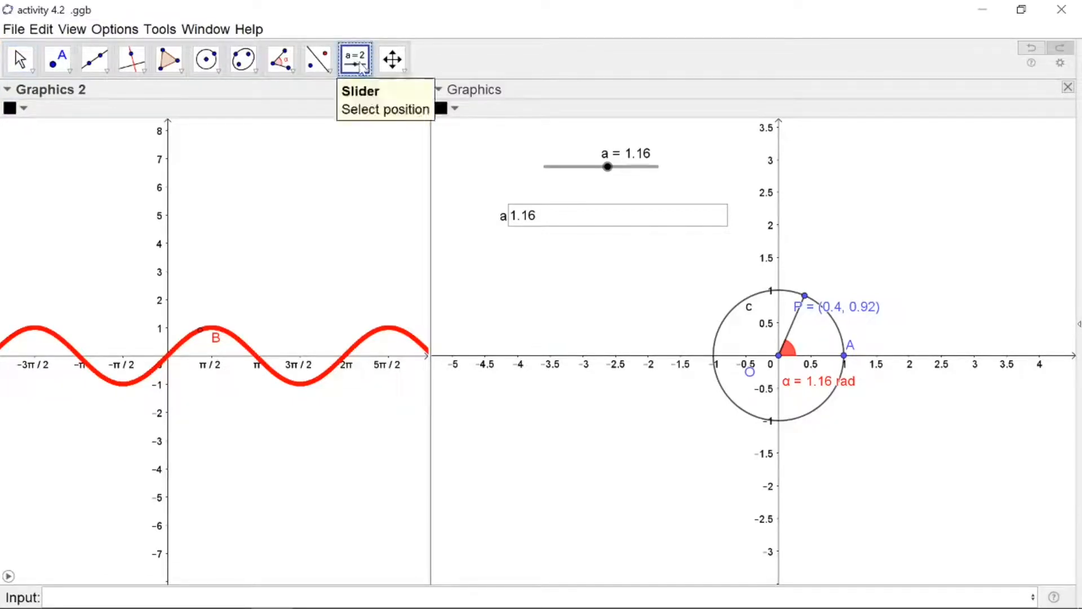
click(365, 70)
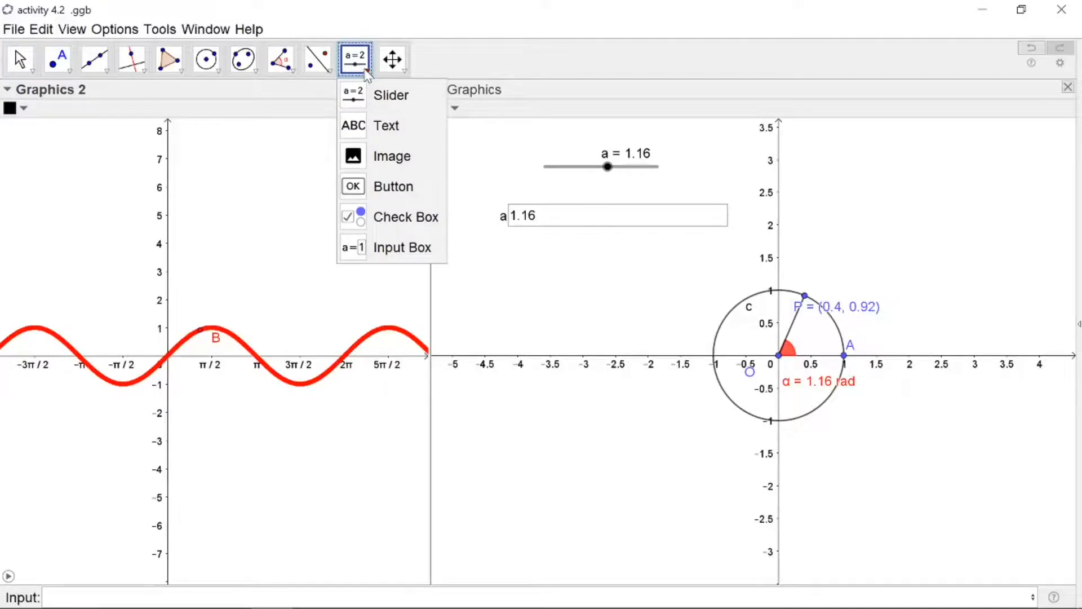
click(383, 248)
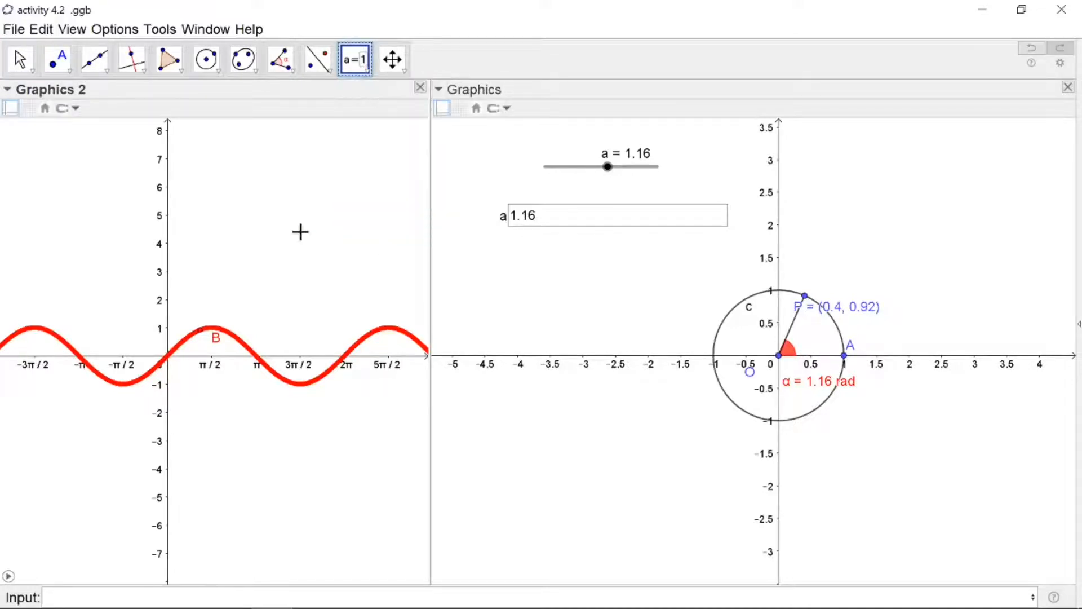
click(233, 183)
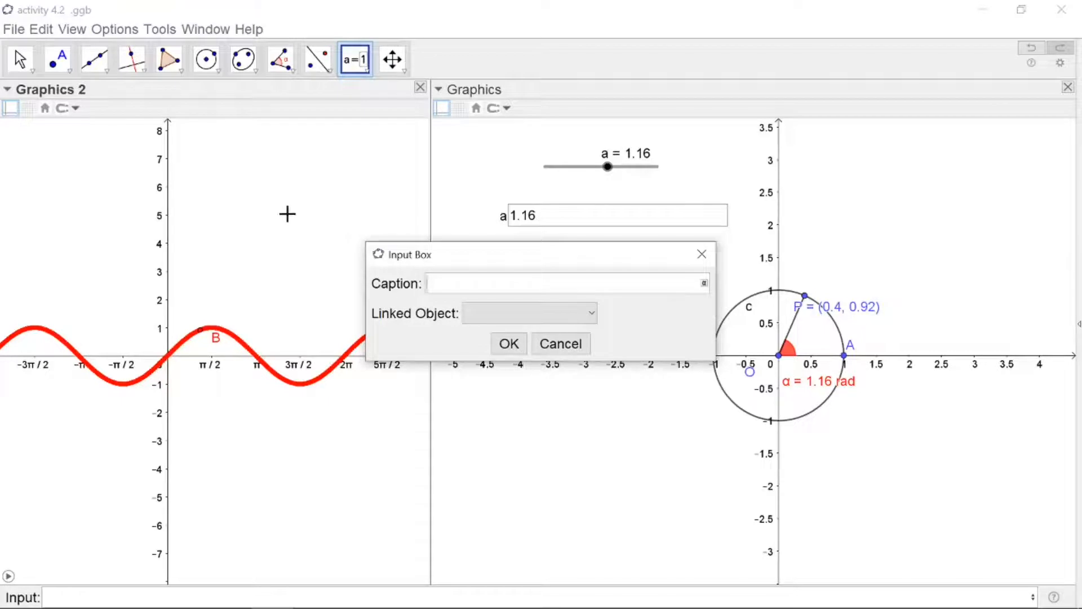
click(590, 313)
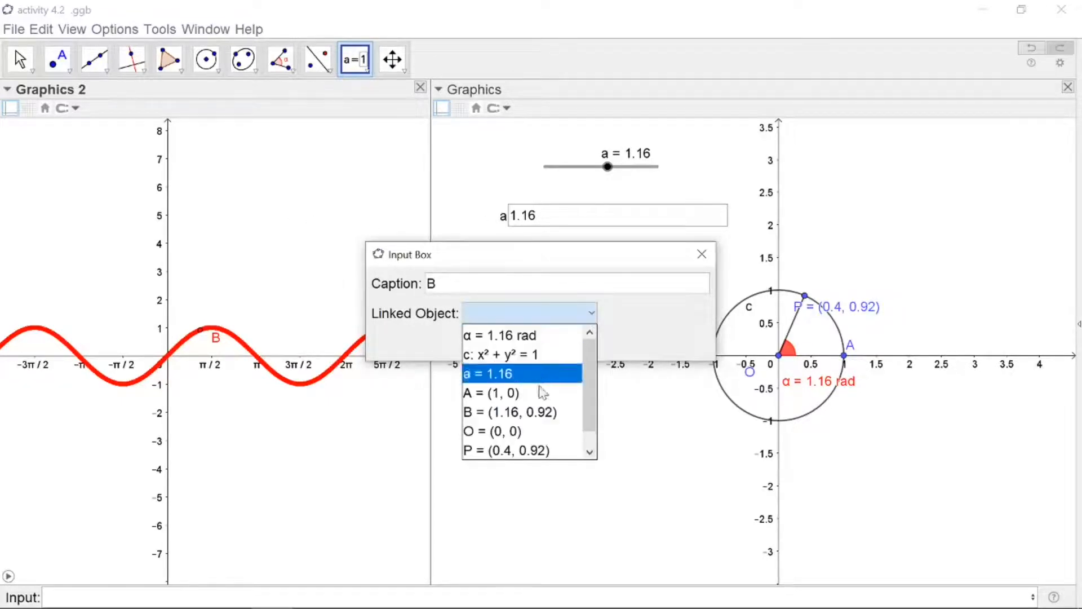
click(544, 412)
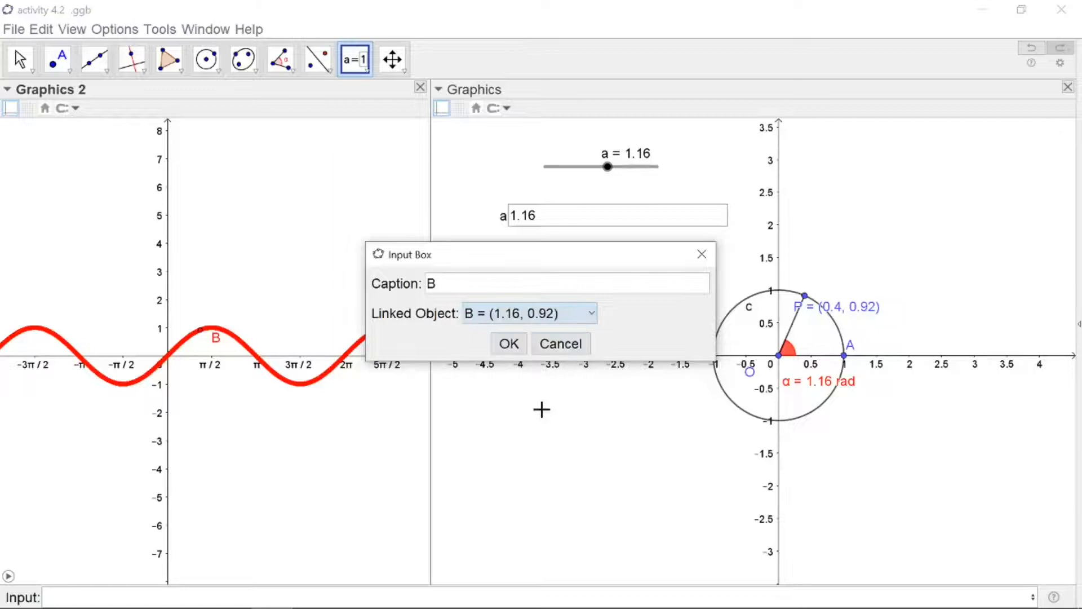
click(508, 344)
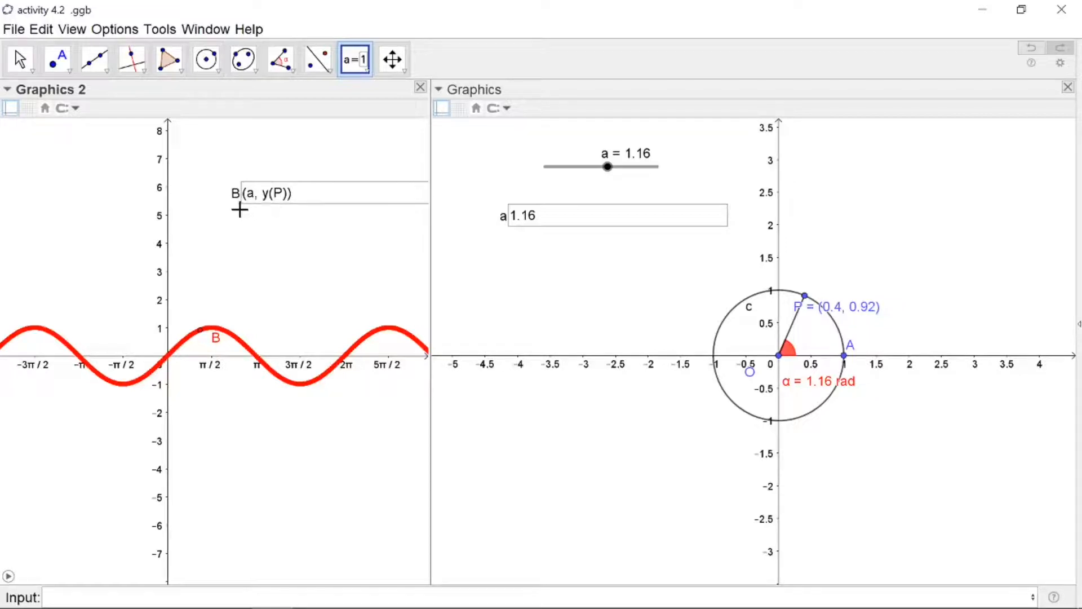
Redefine B as (a, x(P)) through its input box and start the slider animation
click(271, 197)
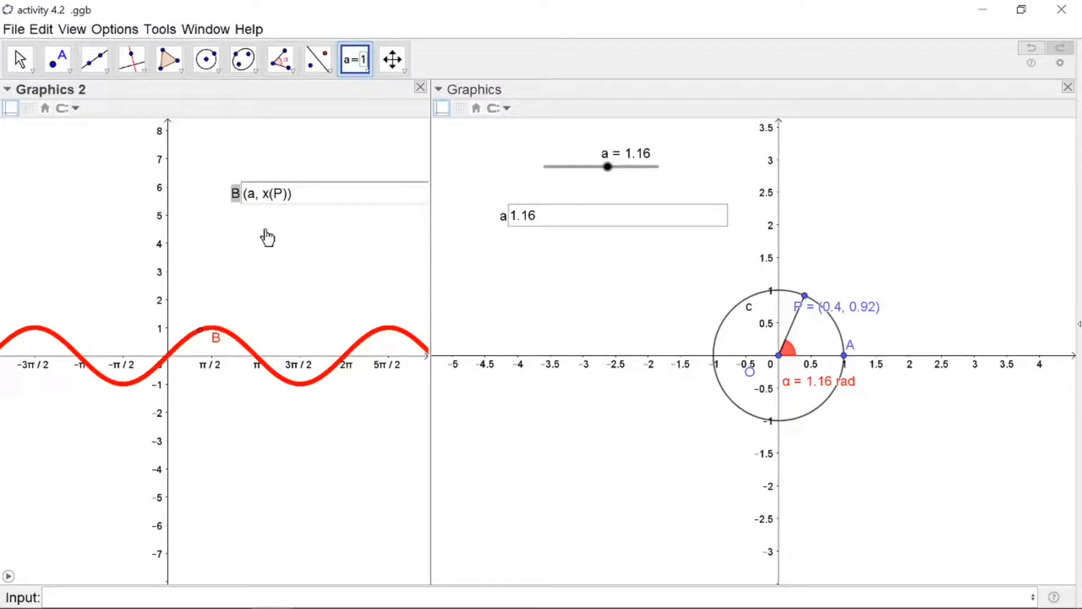
key(Return)
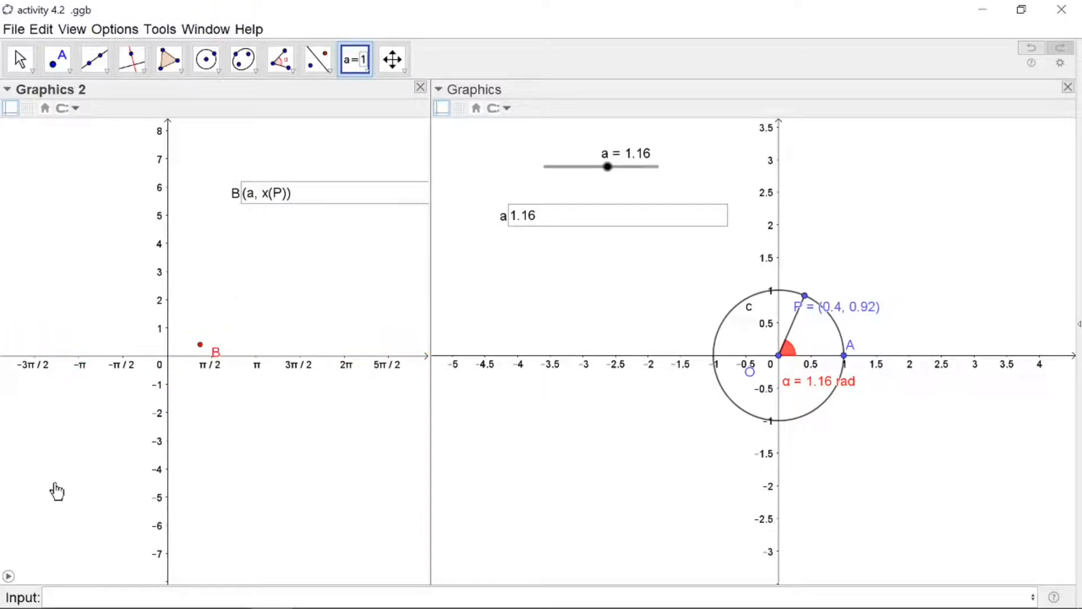
click(8, 577)
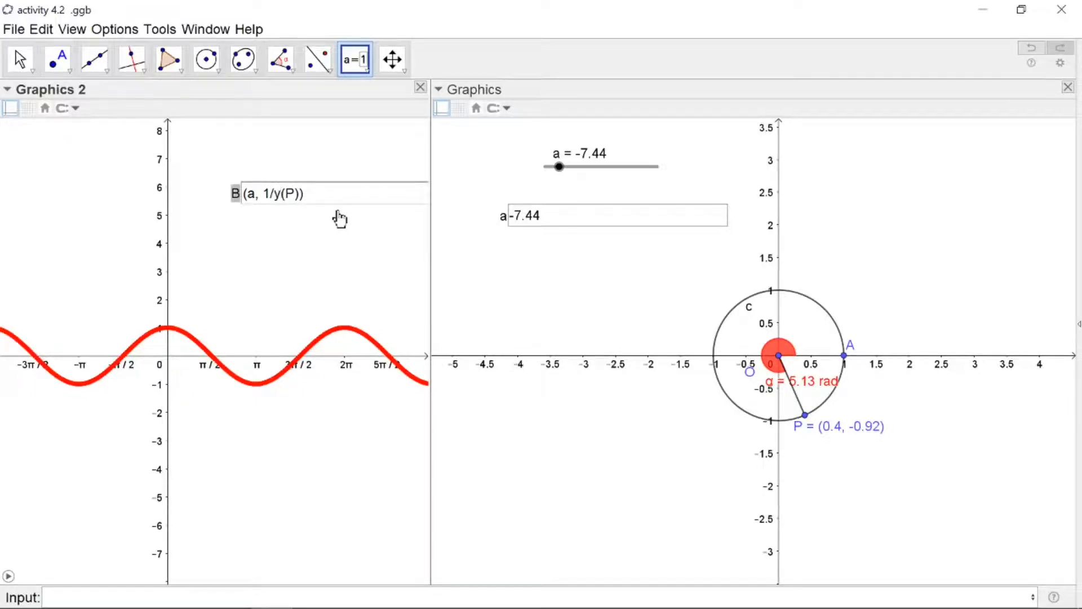
Redefine B as (a, 1/y(P)) and pause the animation after its trace appears
key(Return)
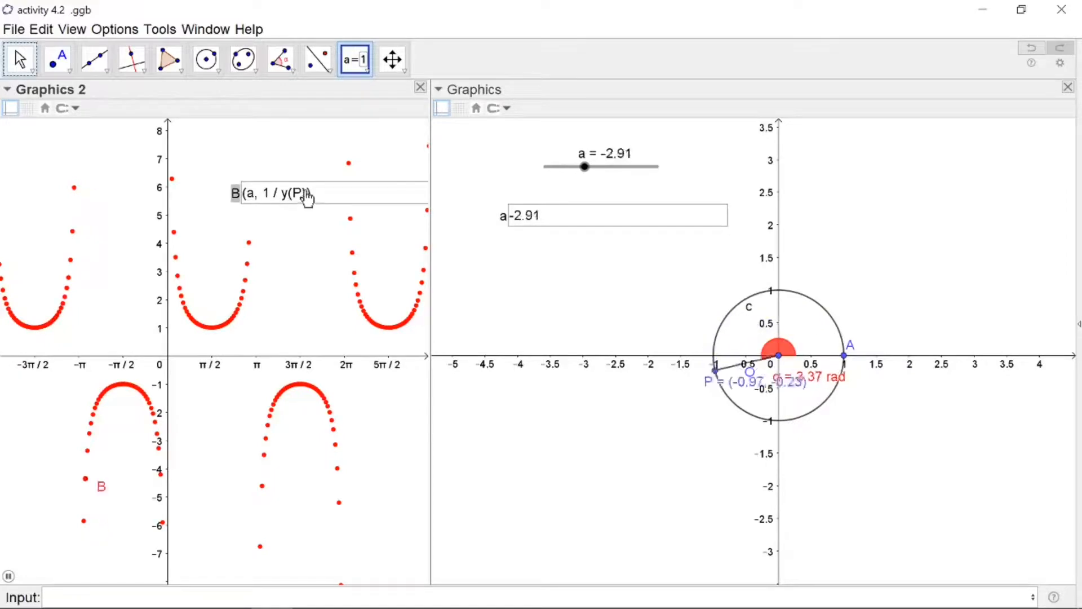
click(8, 576)
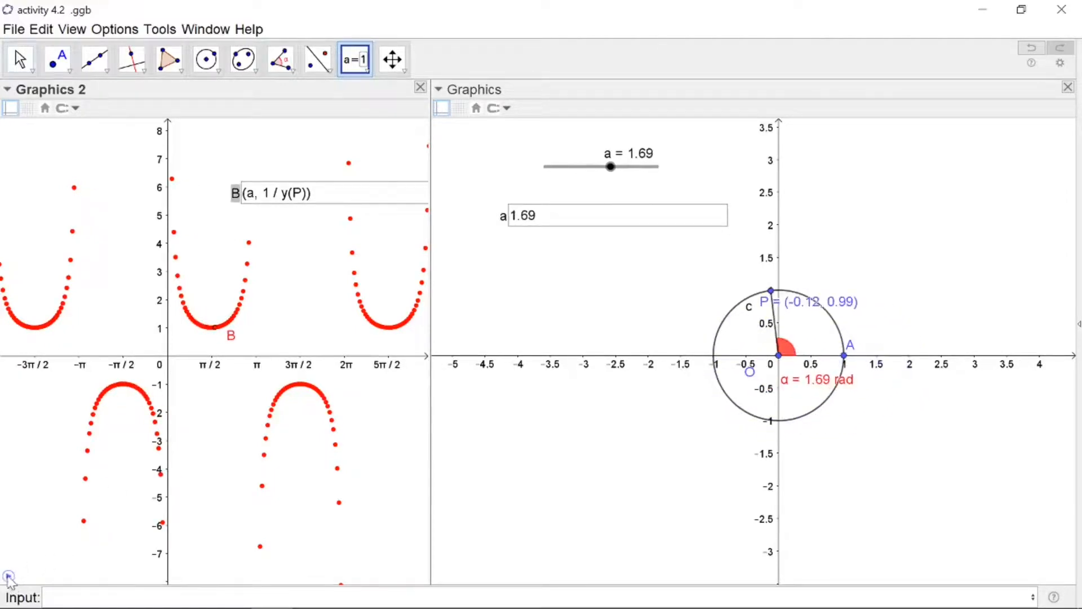
Redefine B as (a, 1 / x(P)) and animate the slider to trace its graph, then pause
click(289, 194)
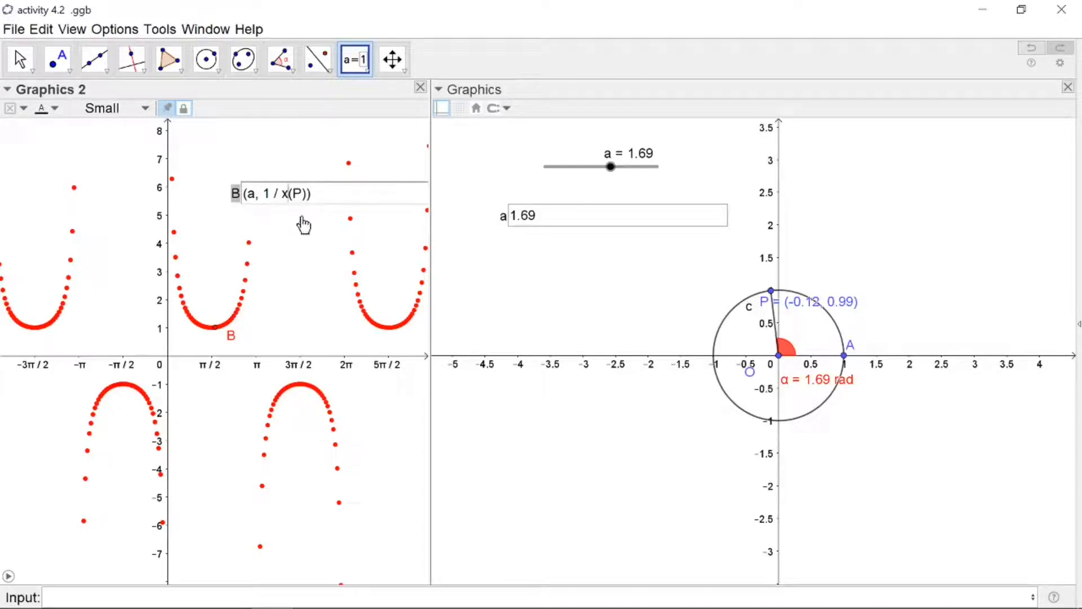
key(Return)
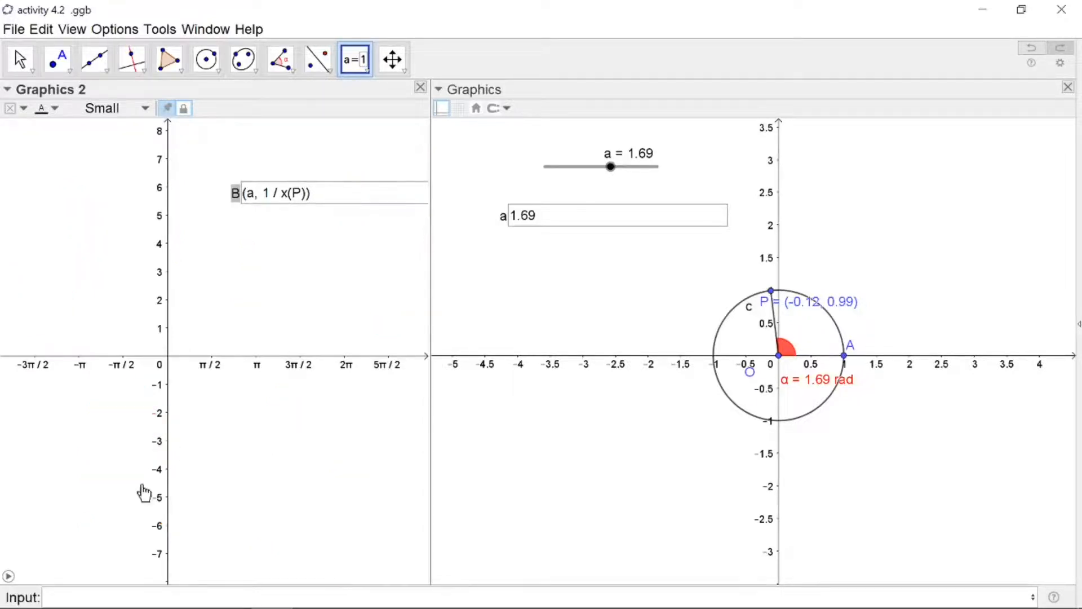
click(10, 578)
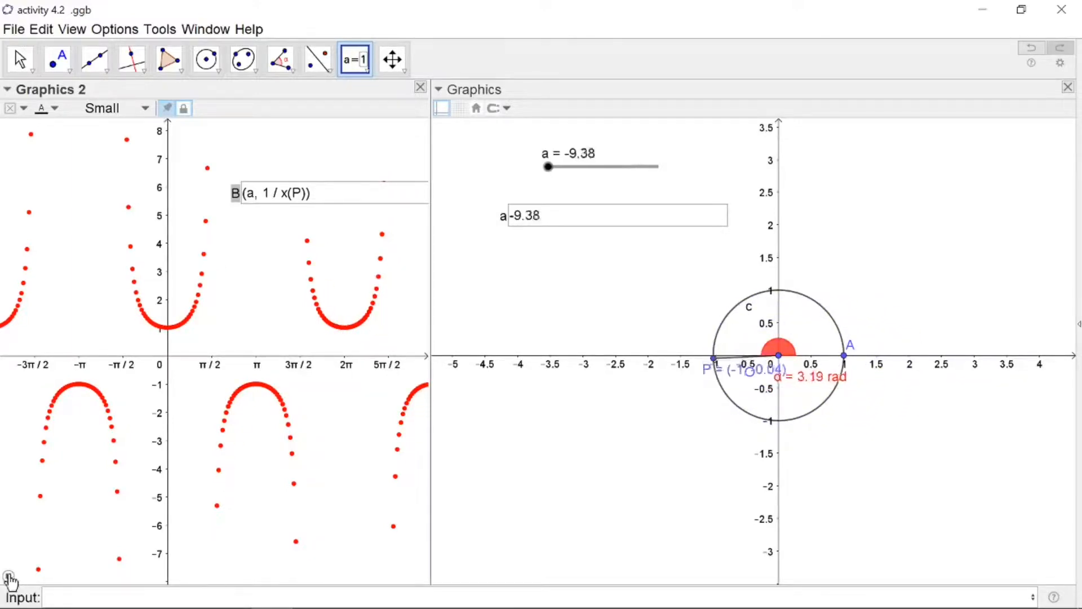
click(9, 576)
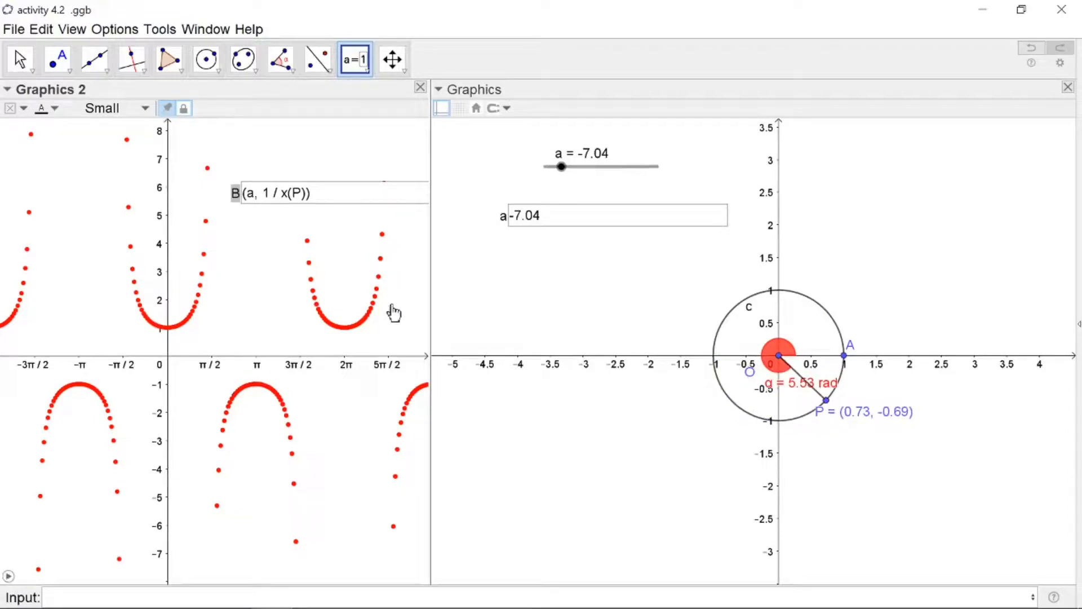
Widen Graphics 2, redefine B as (a, y(P) / x(P)) and animate the slider to trace it
click(20, 59)
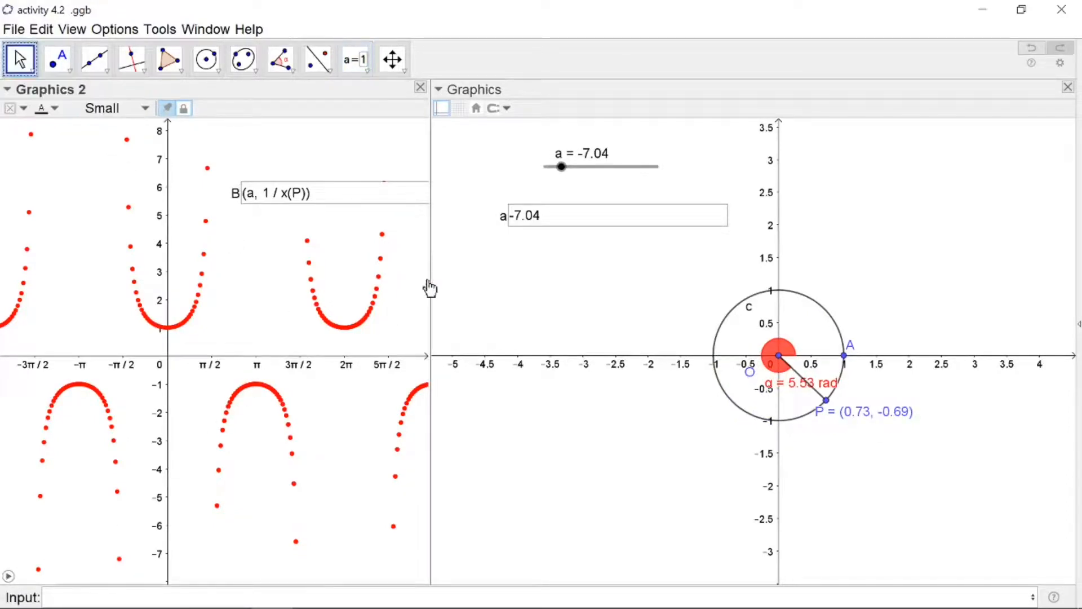
drag(432, 277, 486, 280)
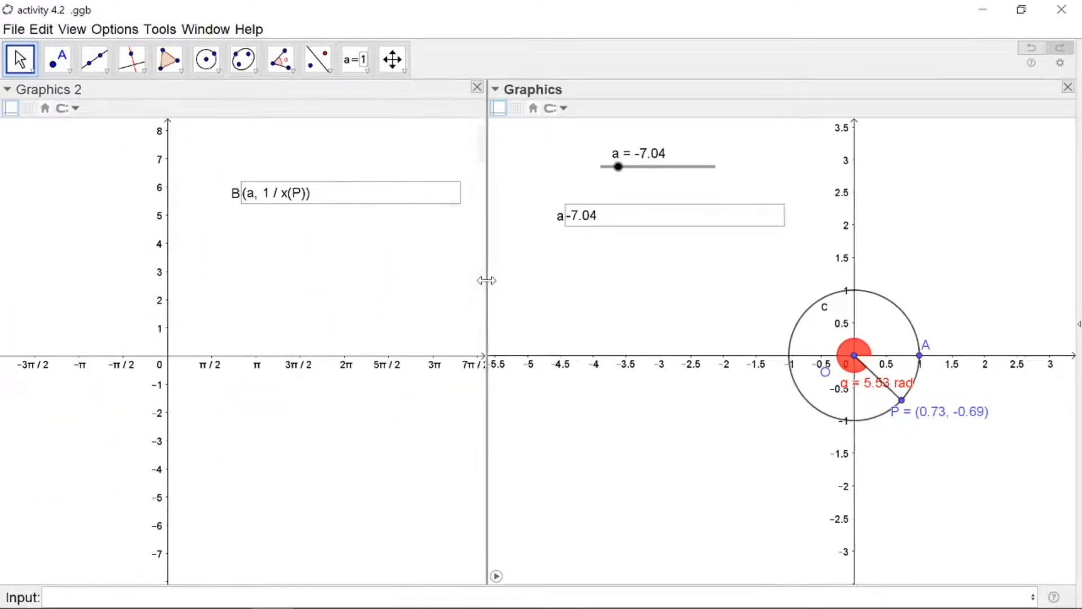
click(279, 197)
click(271, 194)
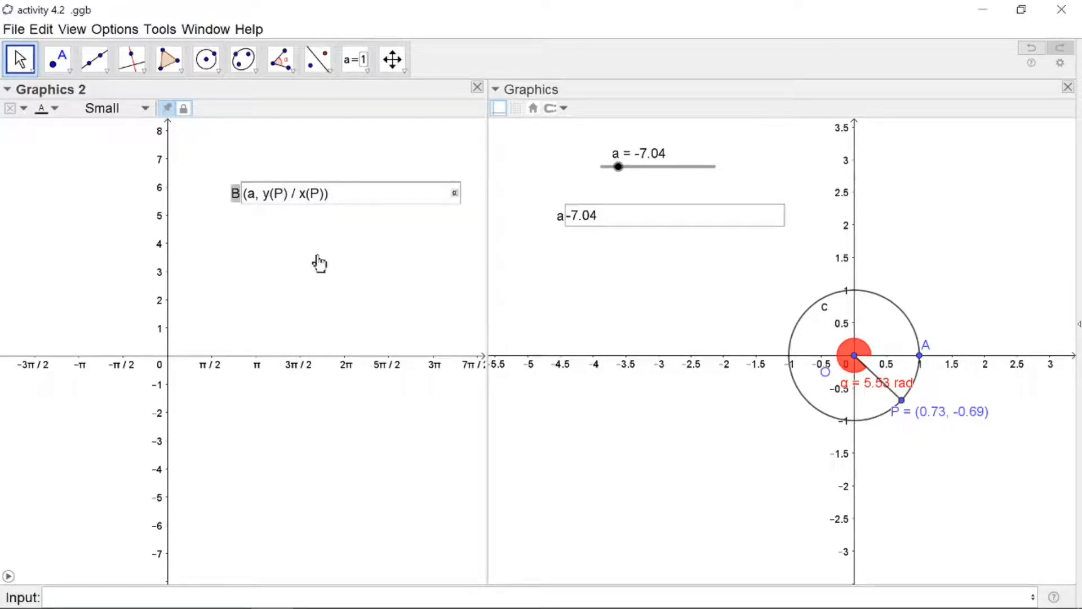
key(Return)
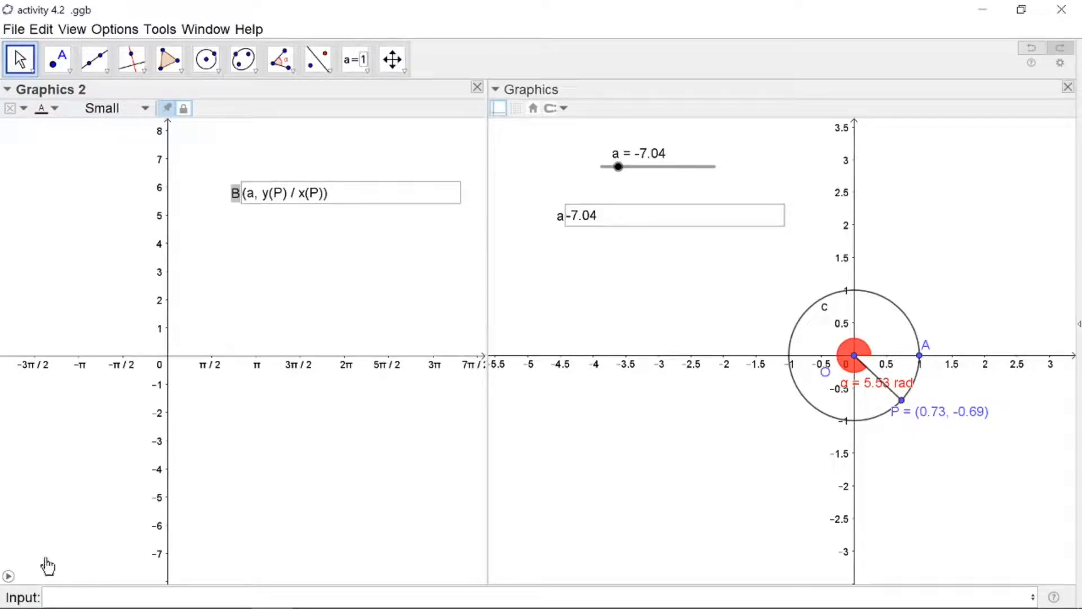
click(9, 578)
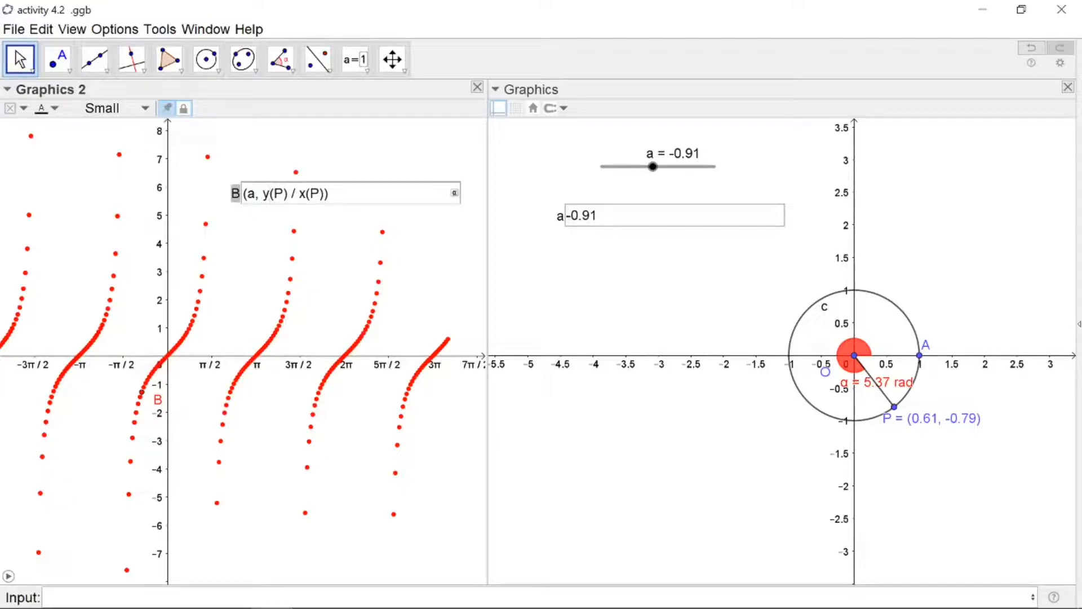
Redefine B as (a, x(P) / y(P)) and restart the animation
key(BackSpace)
text(x)
key(Return)
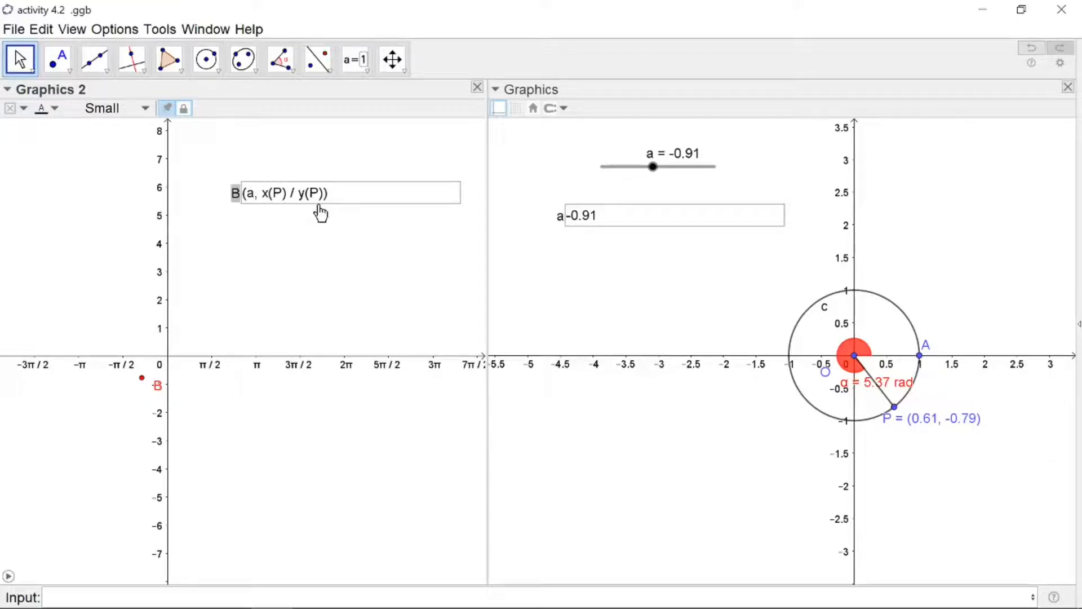
click(9, 577)
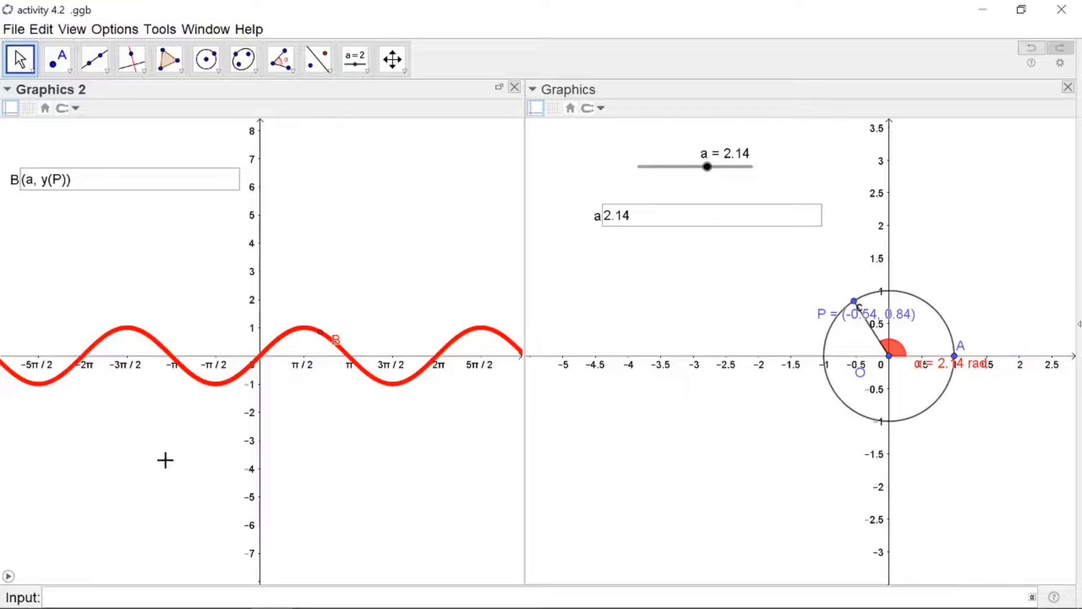
Plot the function sin(x) from the input bar
text(nx)
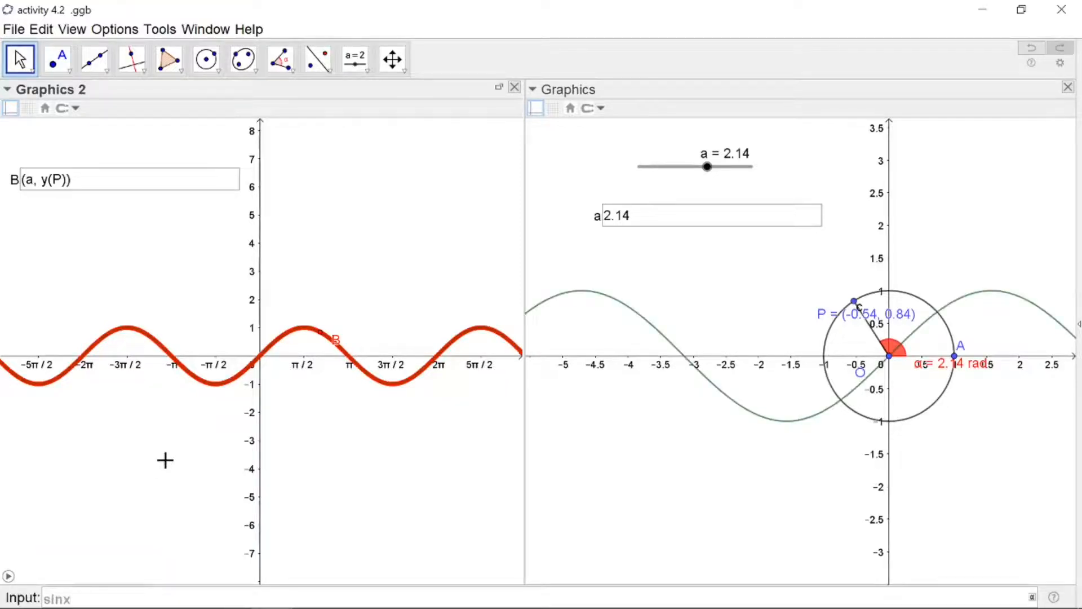
key(Return)
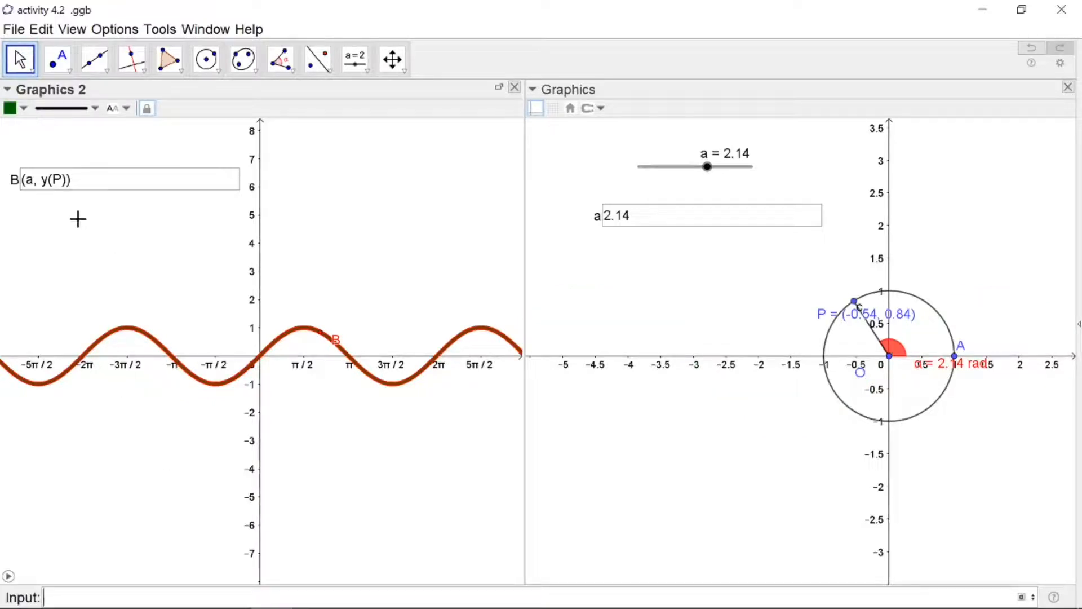
Open the Algebra view alongside the Graphics view
click(78, 31)
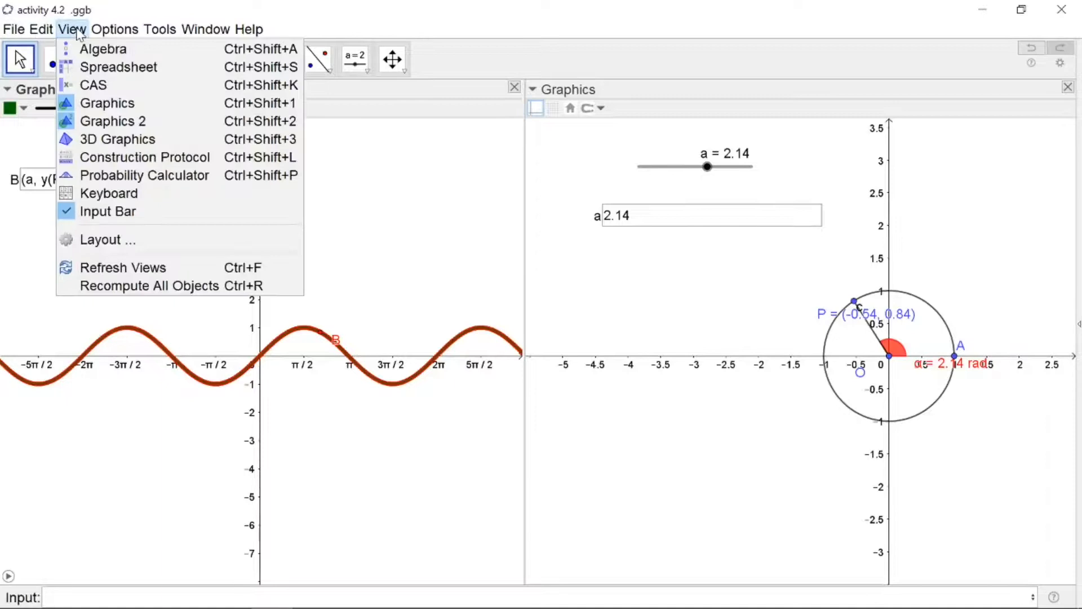
click(89, 51)
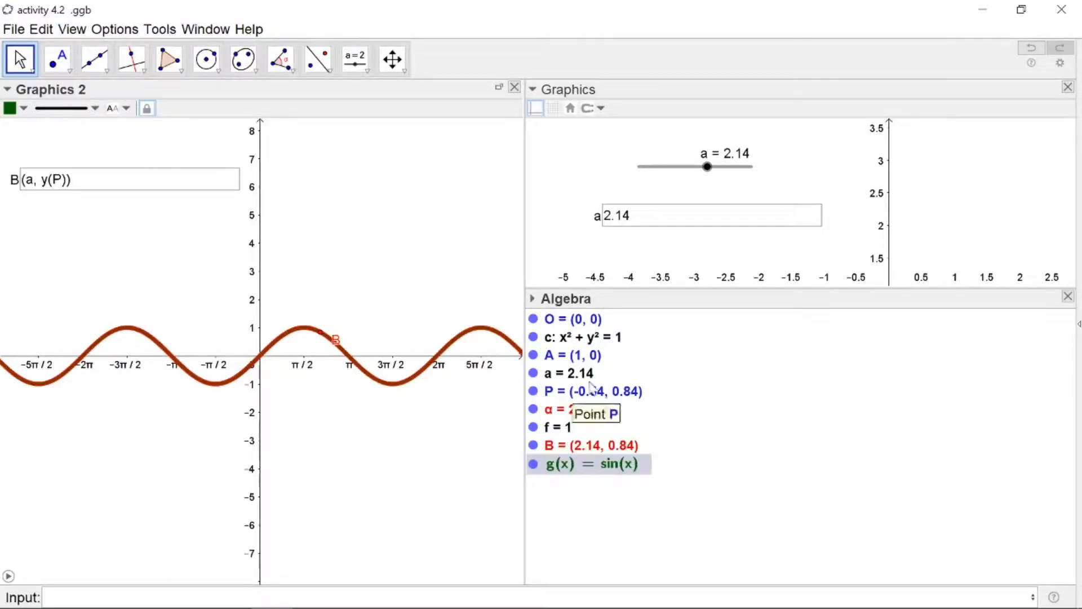
click(140, 156)
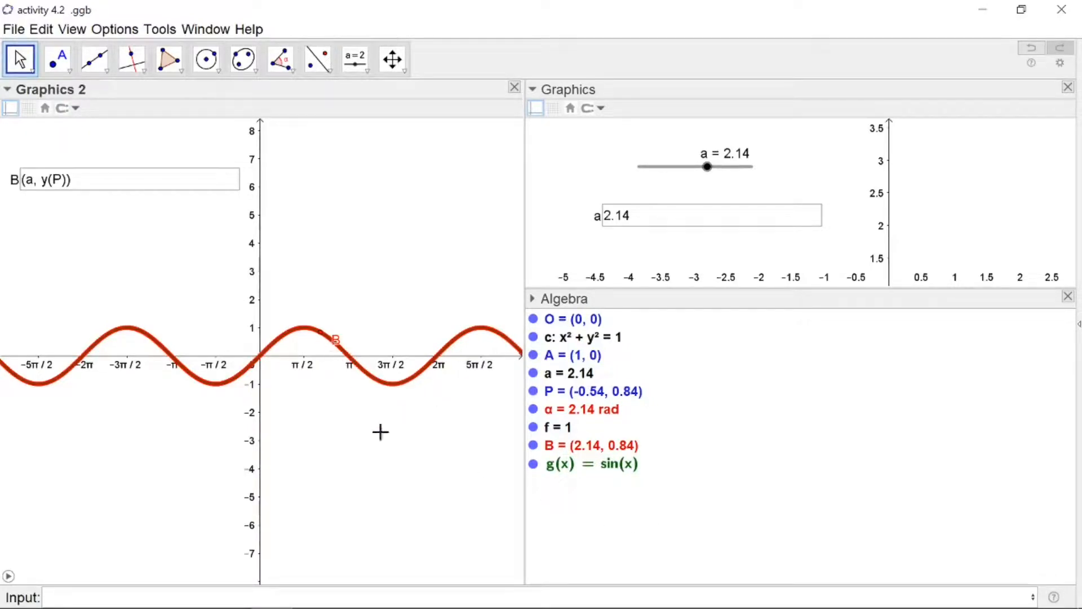
click(412, 483)
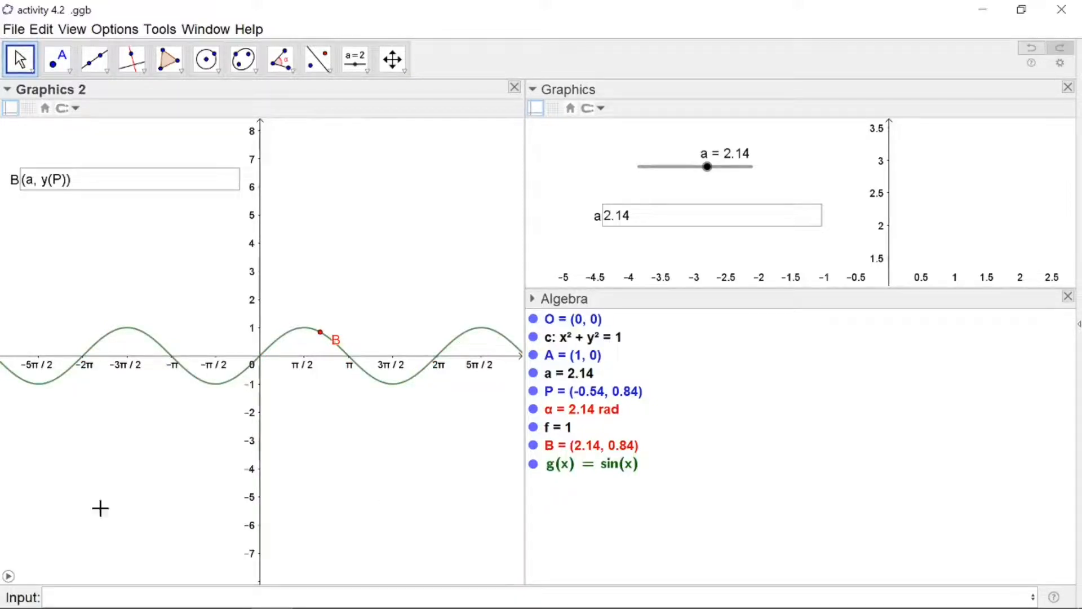
Animate the slider to trace B along the sine curve, then pause
click(8, 577)
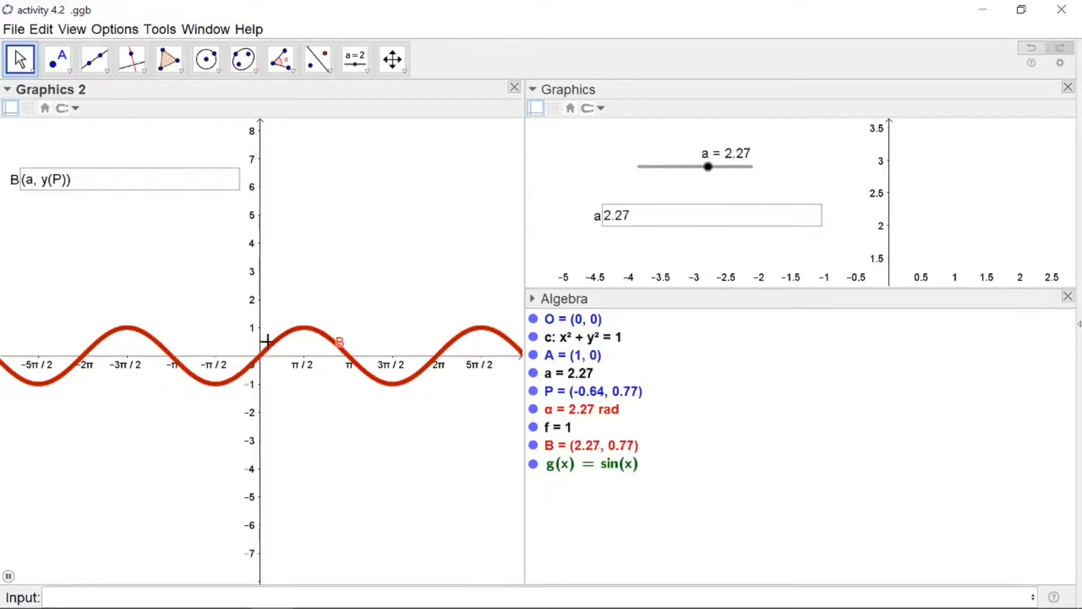
click(8, 576)
Hide g(x) and animate the slider to trace B's path, then pause
click(533, 466)
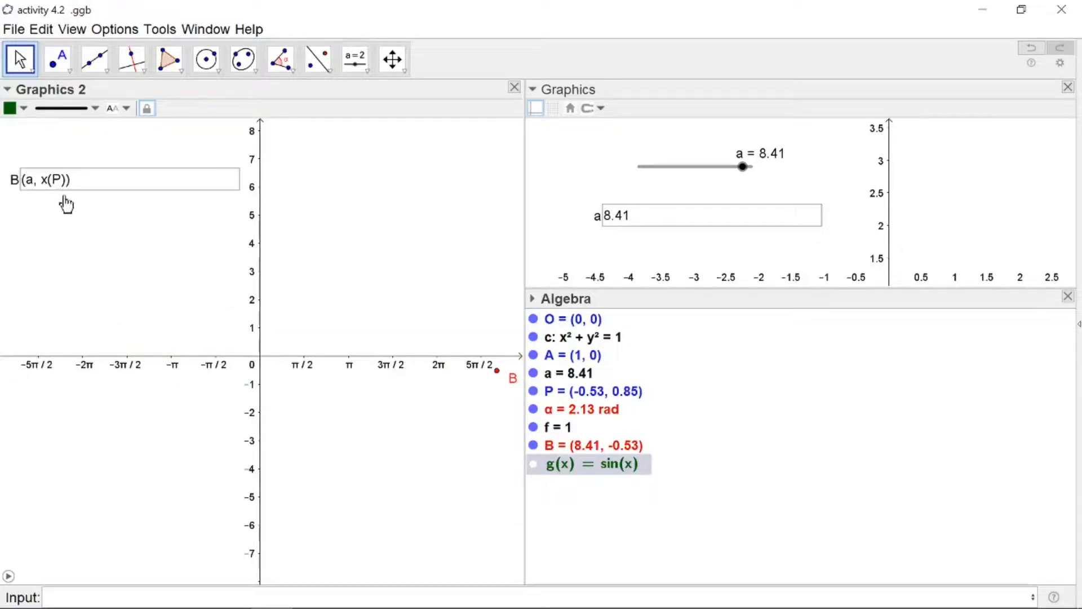
click(9, 578)
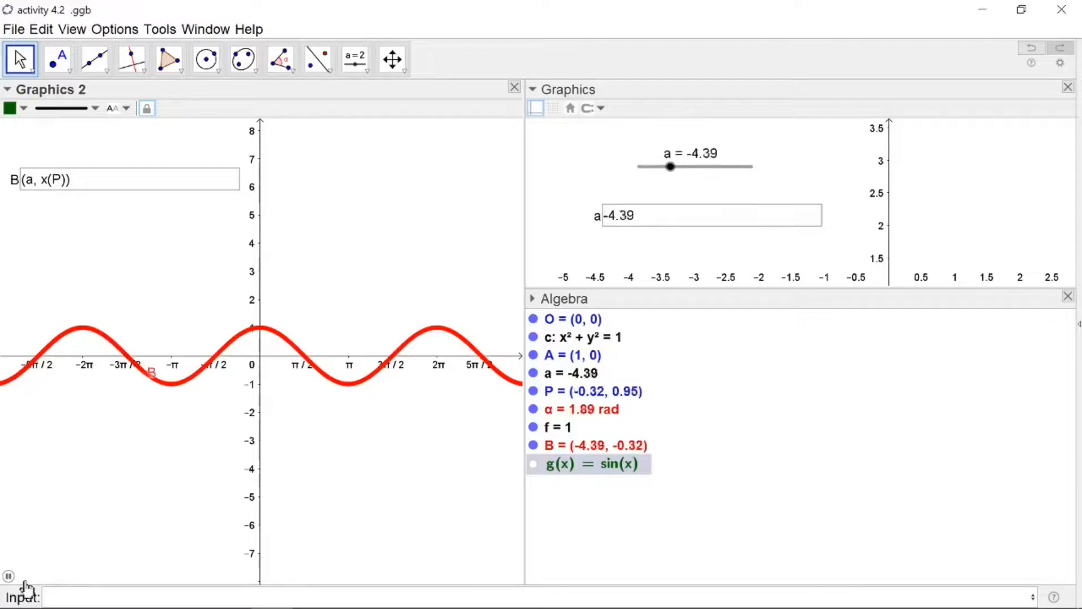
click(8, 577)
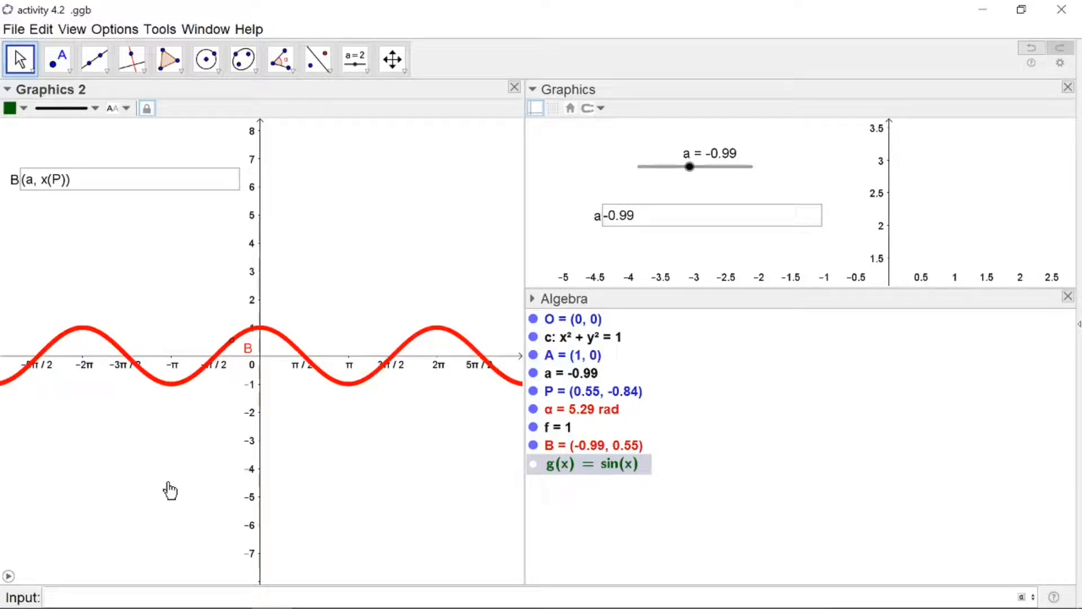
Plot the function cos(x) from the input bar
text(cosx)
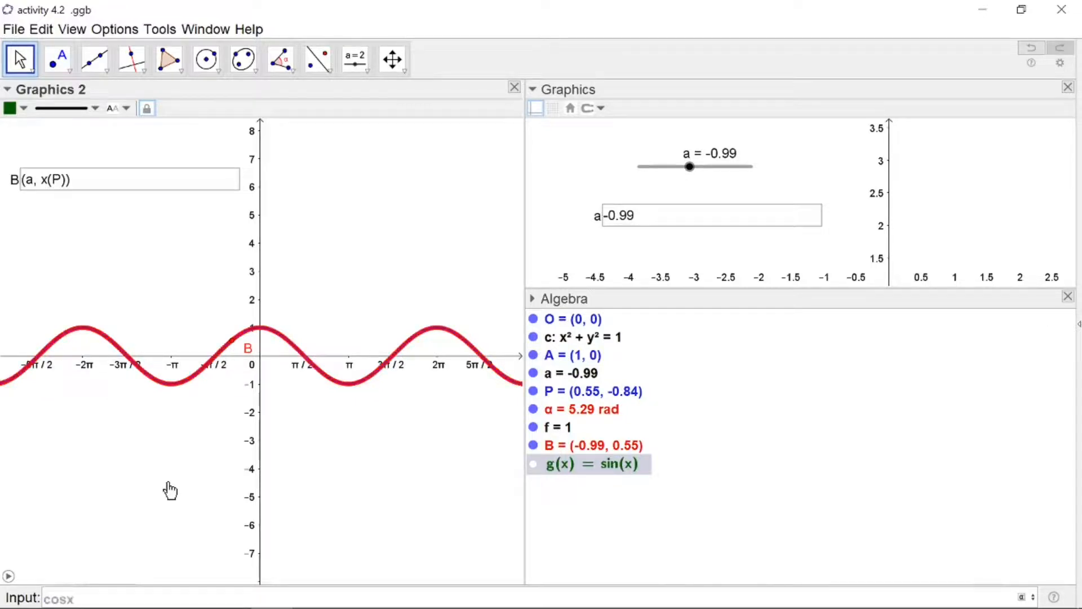
key(Return)
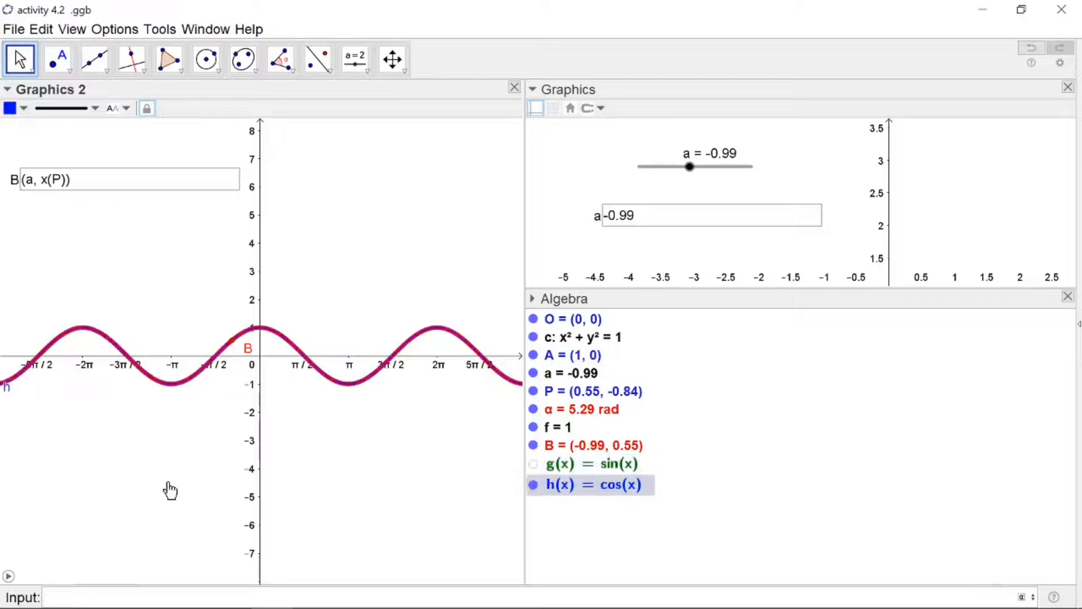
Deselect everything and clear B's trace from Graphics 2
click(373, 432)
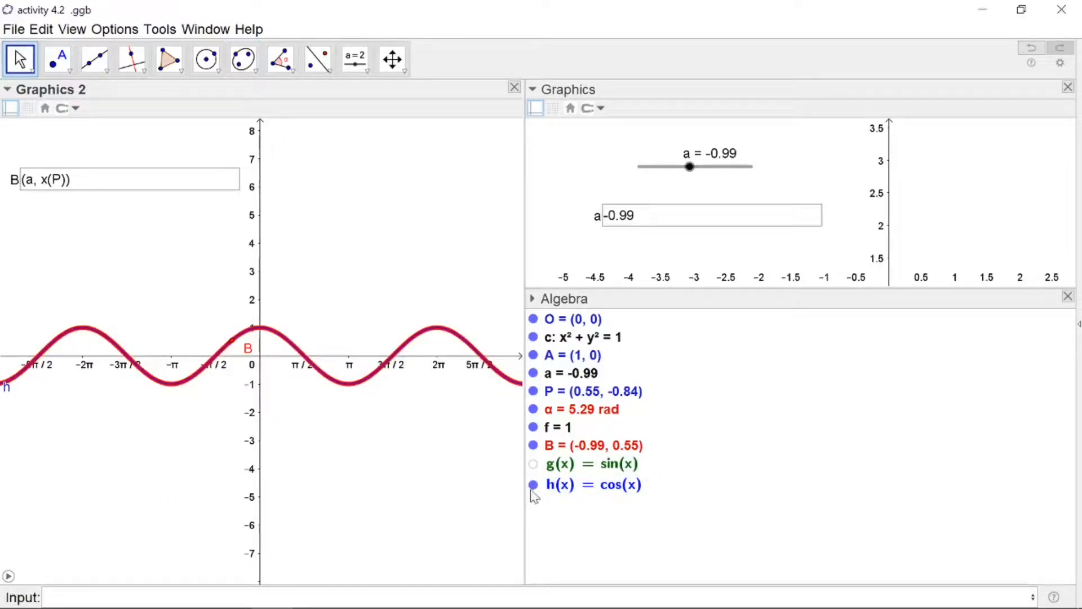
click(533, 486)
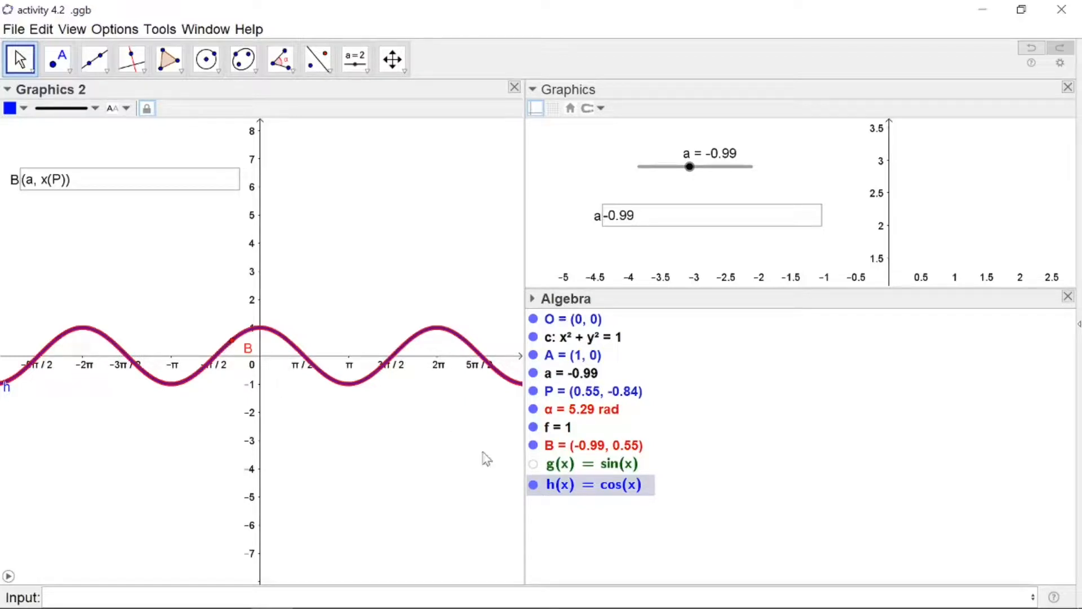
click(564, 530)
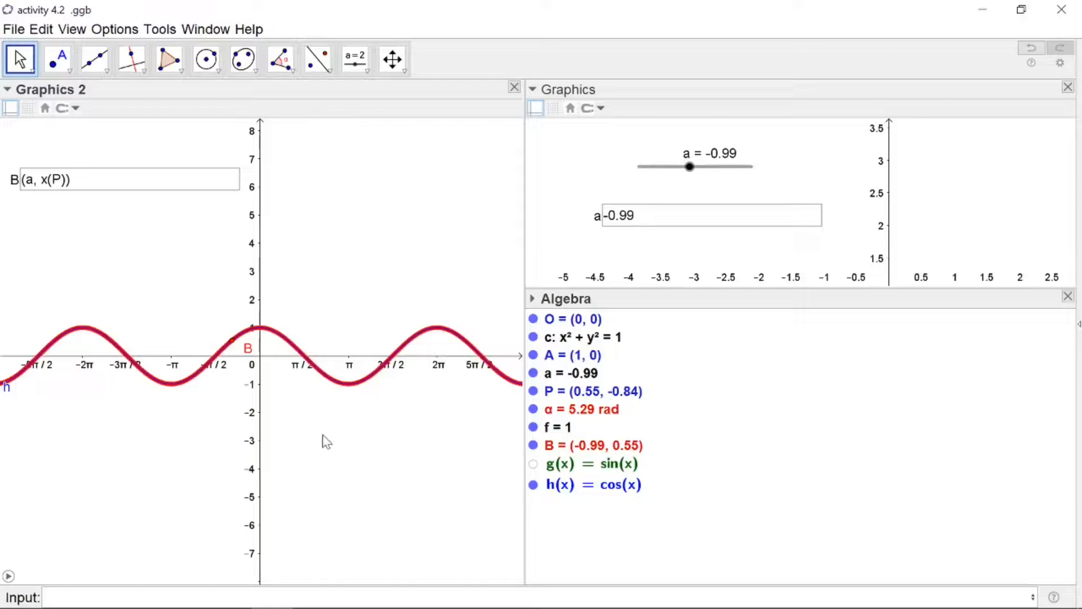
key(ctrl+f)
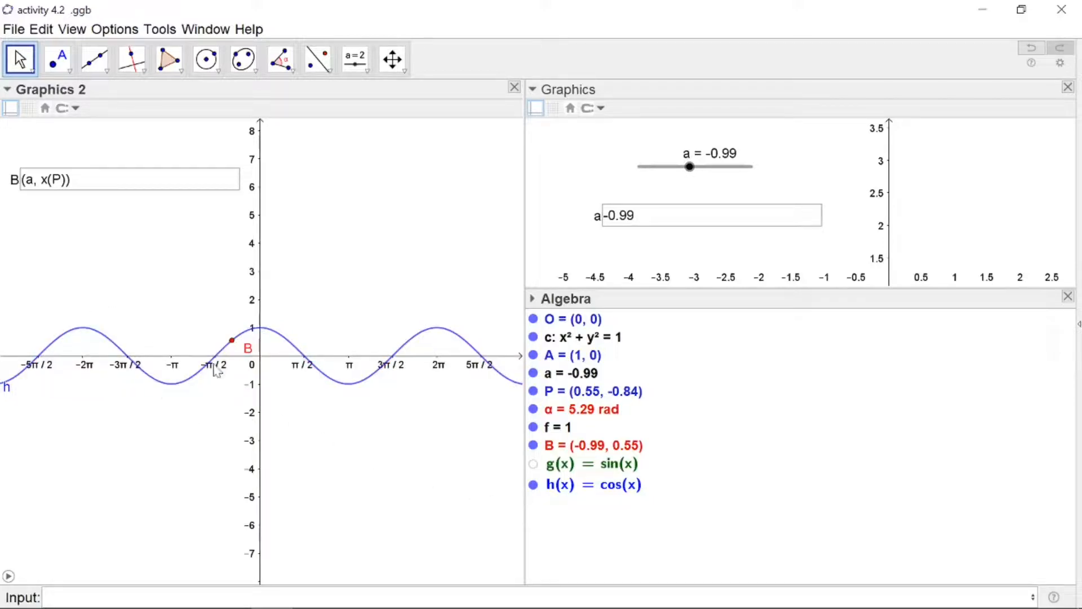
Animate the slider to trace B's path in Graphics 2, then pause
click(8, 576)
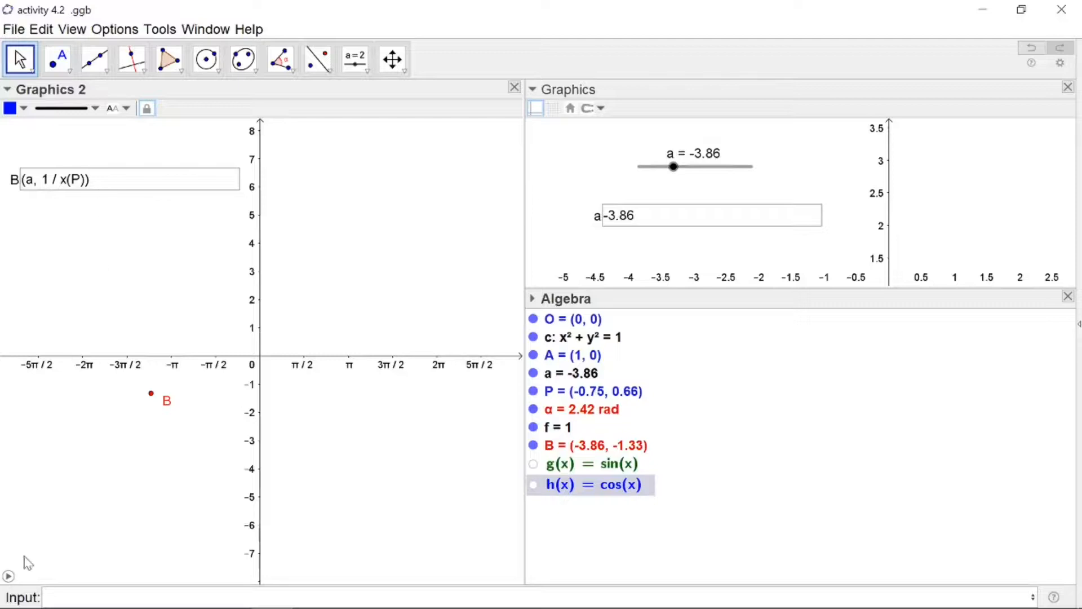
click(8, 576)
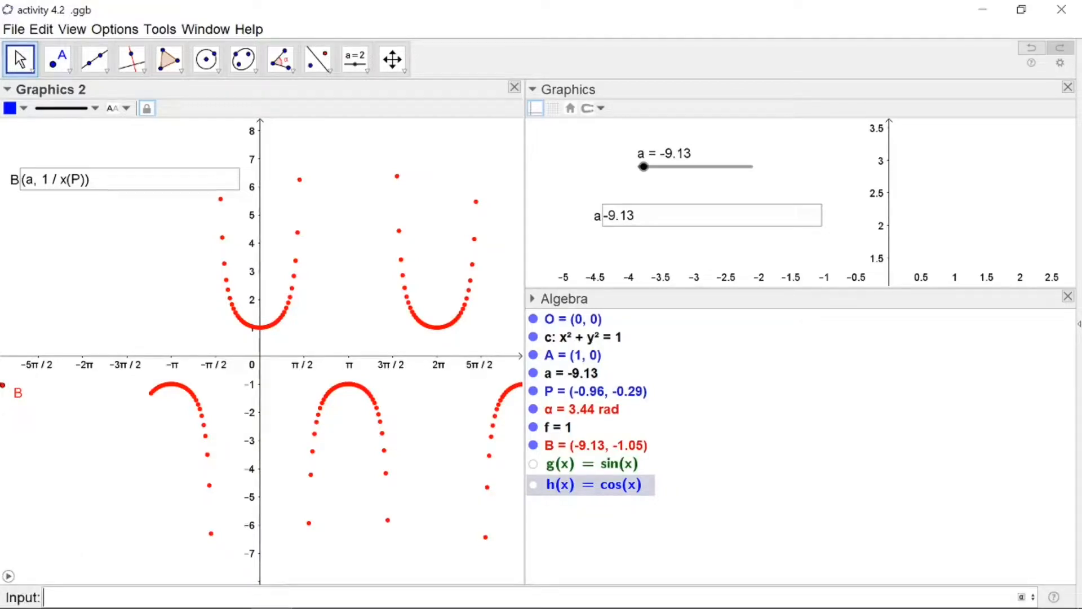
Plot sec(x) from the input bar over B's trace and pause the animation
text(cx)
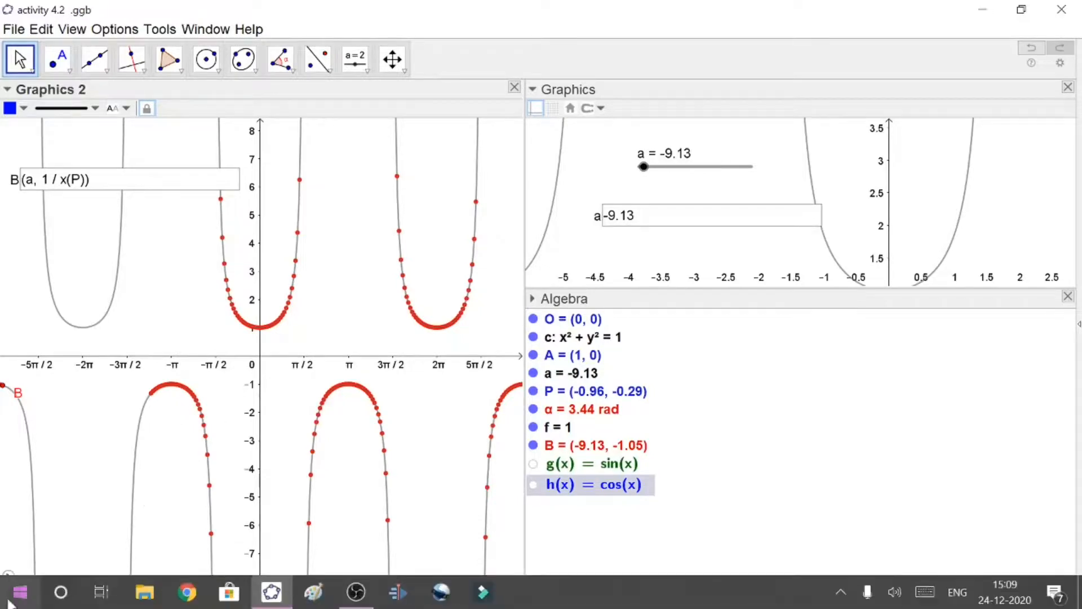
key(Return)
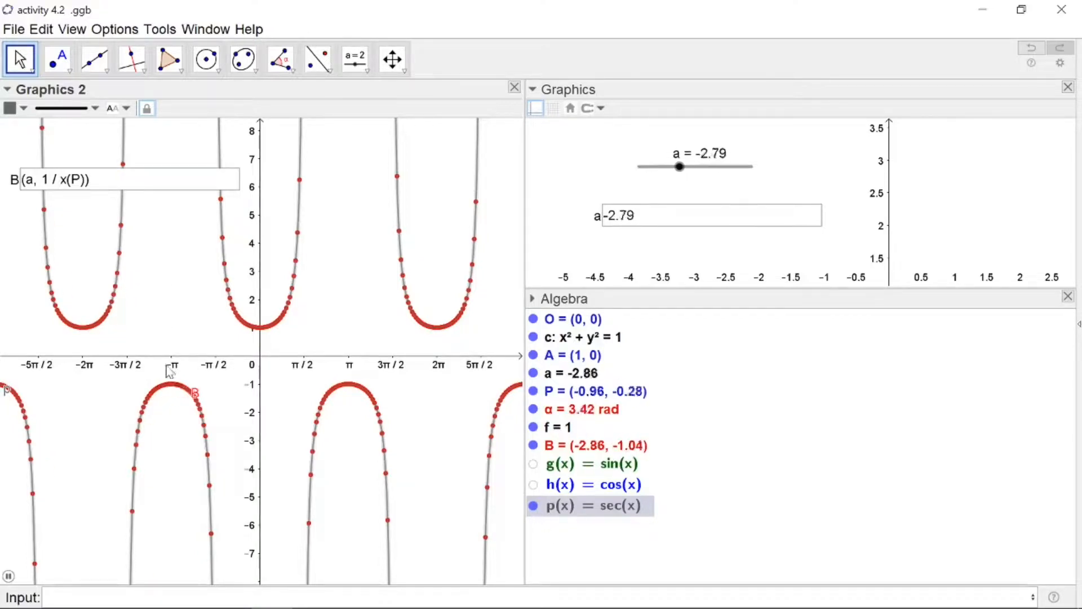
click(8, 577)
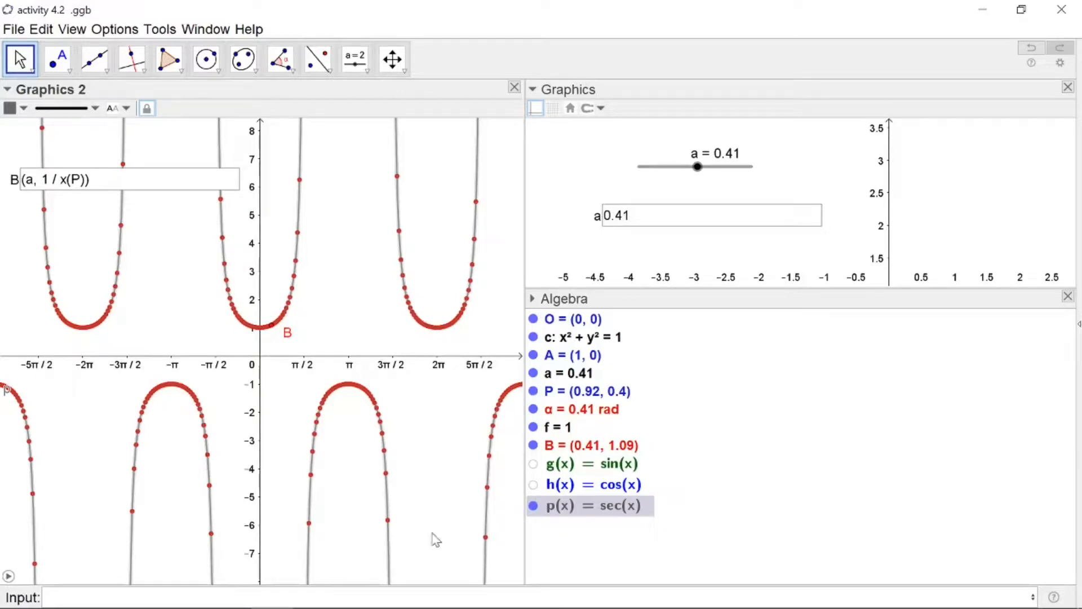
Clear B's trace and hide the sec(x) graph
key(ctrl+f)
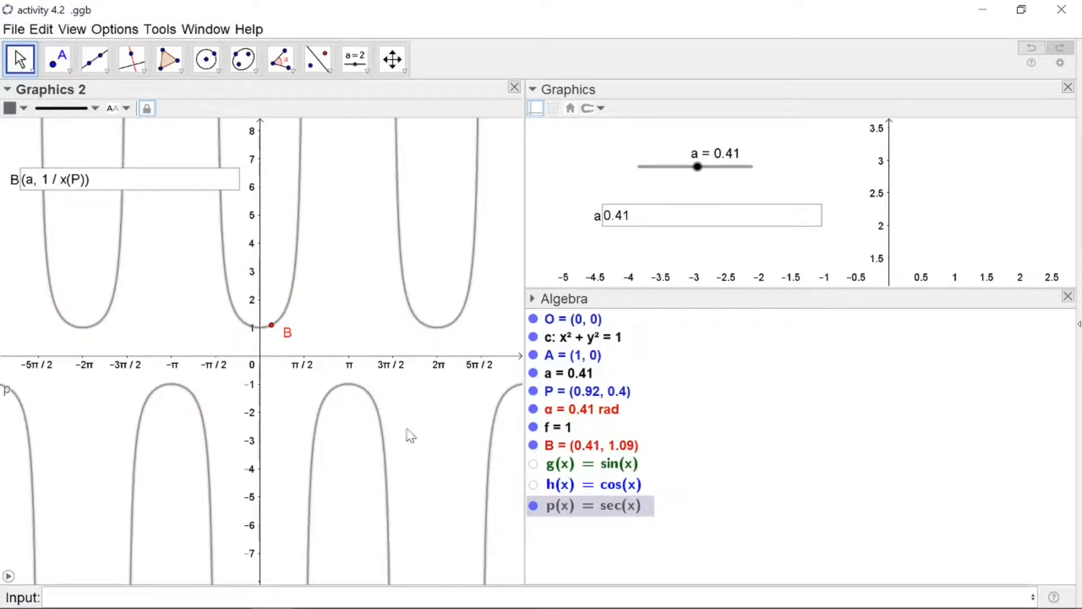
click(533, 506)
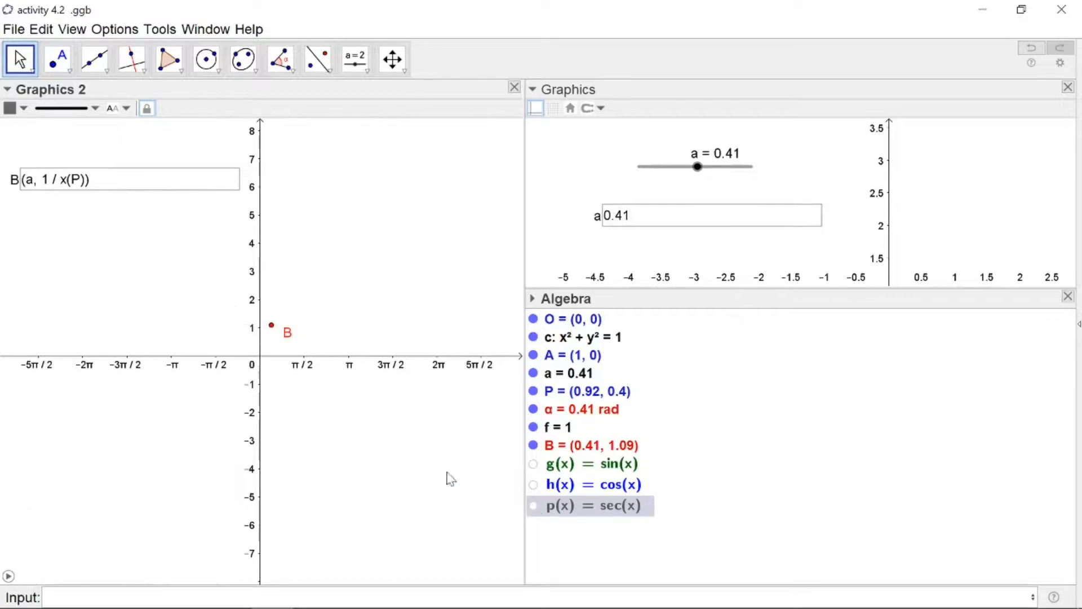
Redefine B's y-coordinate as 1 / y(P) in its input box
click(70, 186)
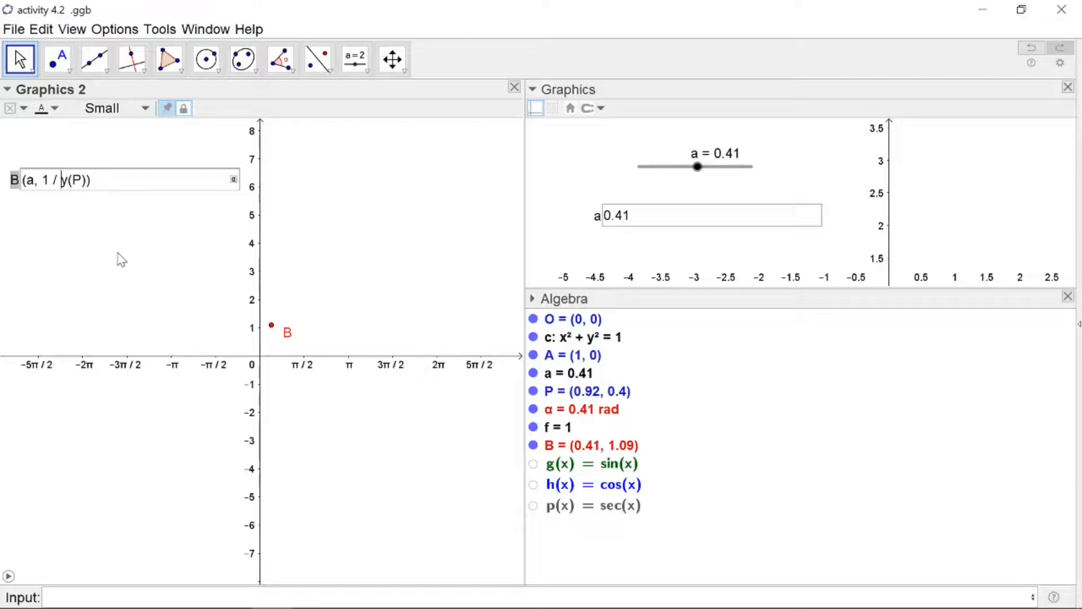
key(Return)
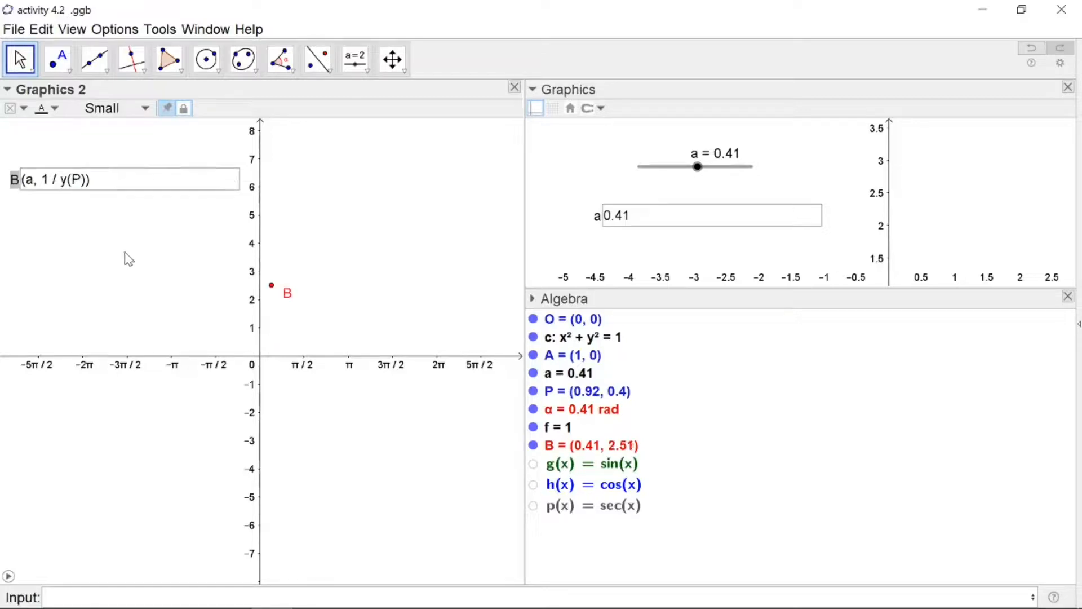
Animate the slider to trace B's new path and plot cosec(x) from the input bar
click(9, 576)
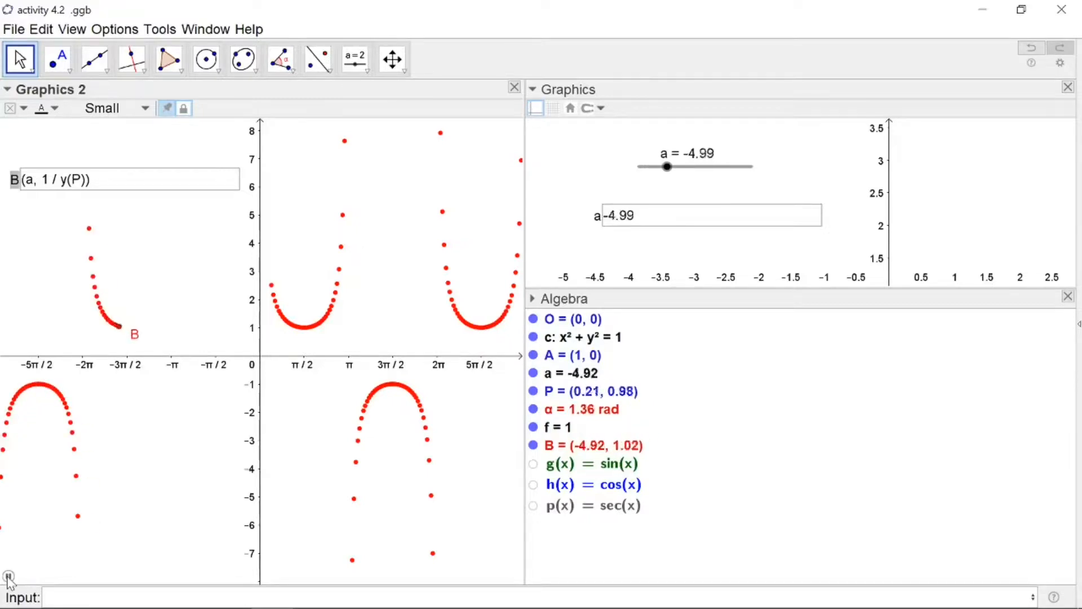
click(9, 576)
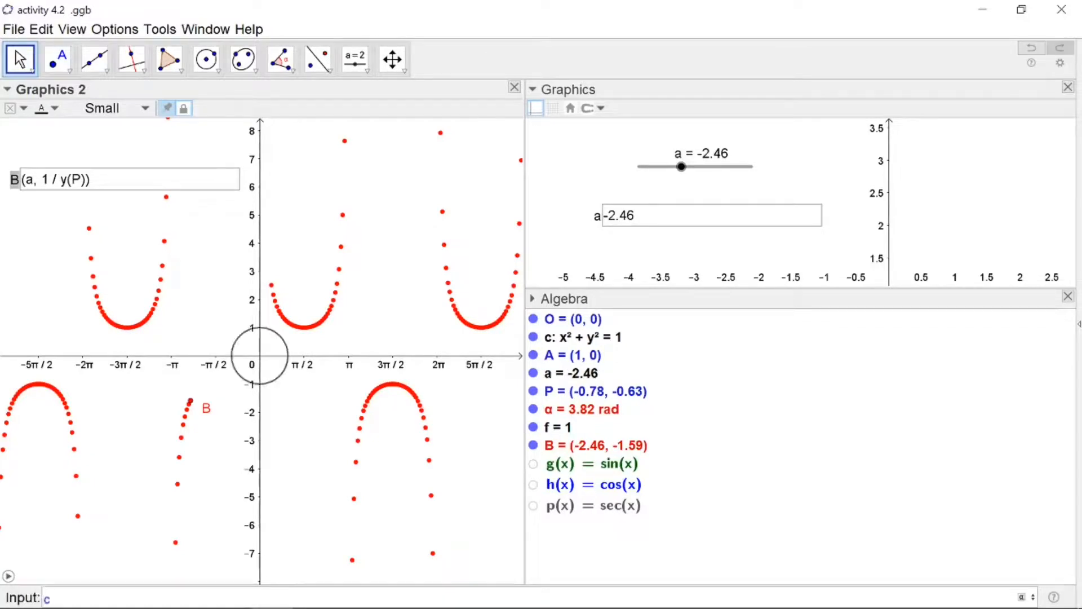
text(secx)
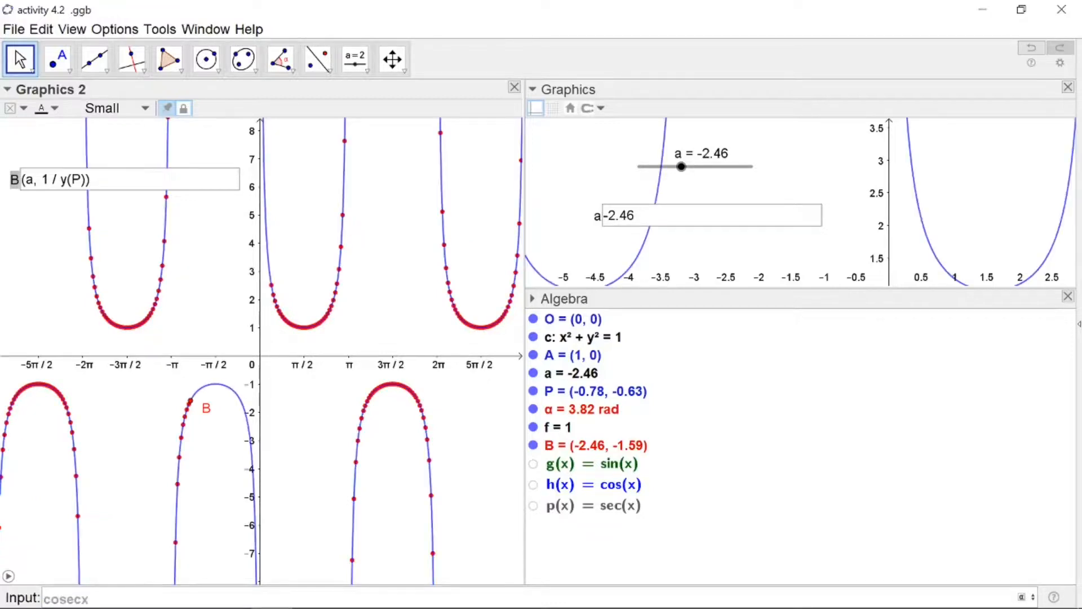
key(Return)
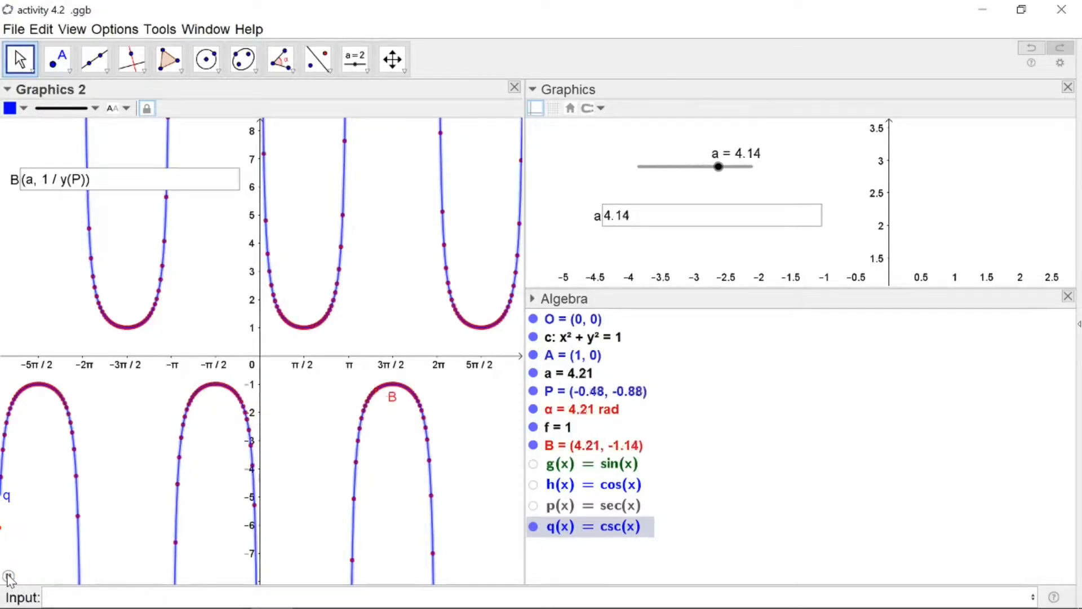
Animate the slider to trace B with x(P) / y(P) and plot cot(x) from the input bar
click(145, 489)
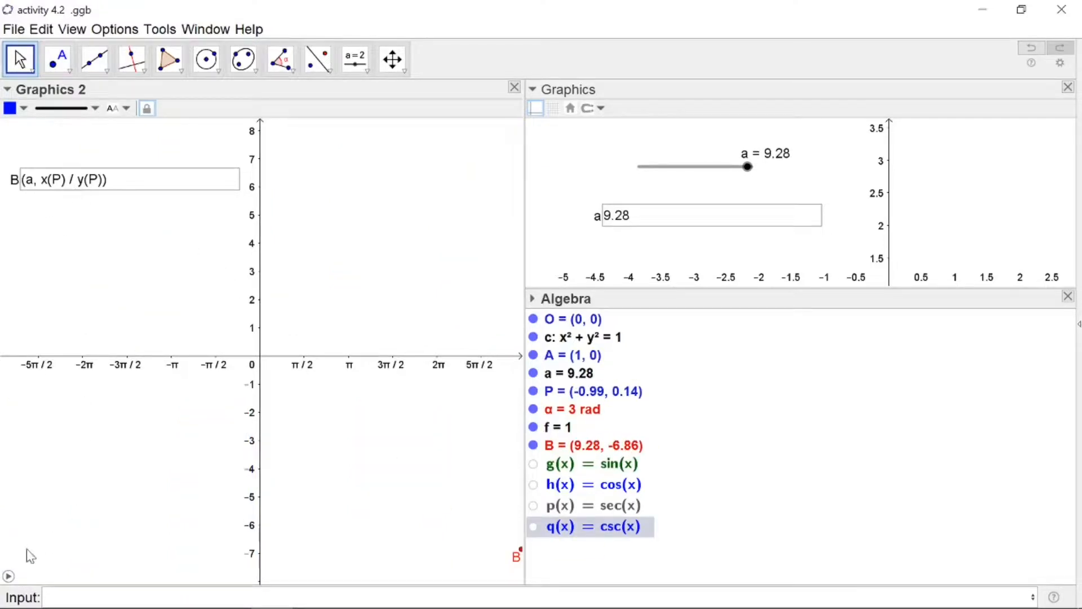
click(9, 576)
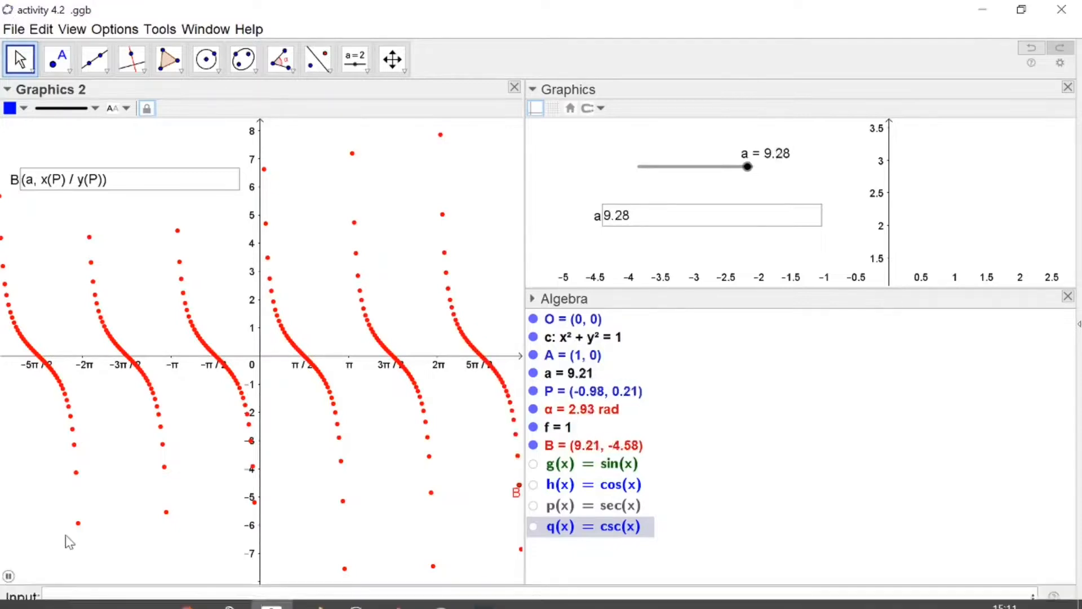
click(73, 589)
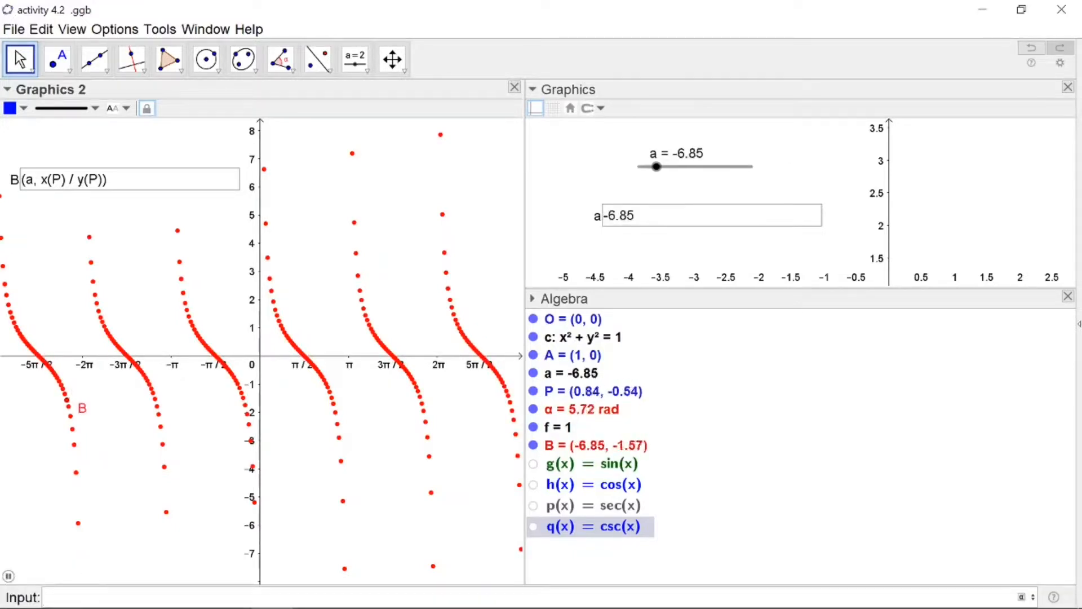
text(cotx)
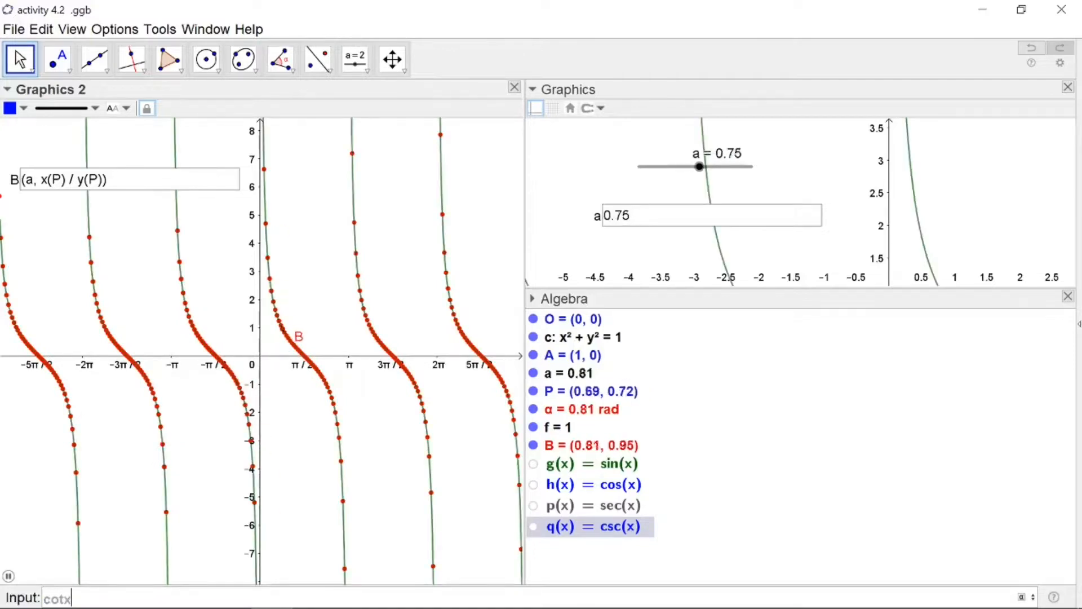
key(Return)
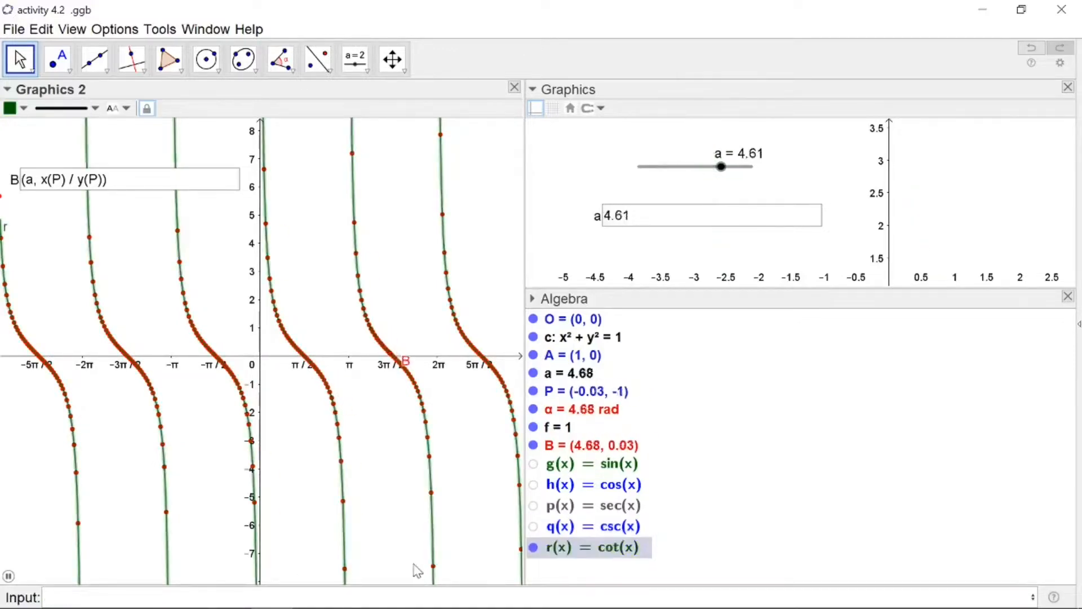
Pause the animation and redefine B's y-coordinate as y(P) / x(P) in its input box
click(311, 481)
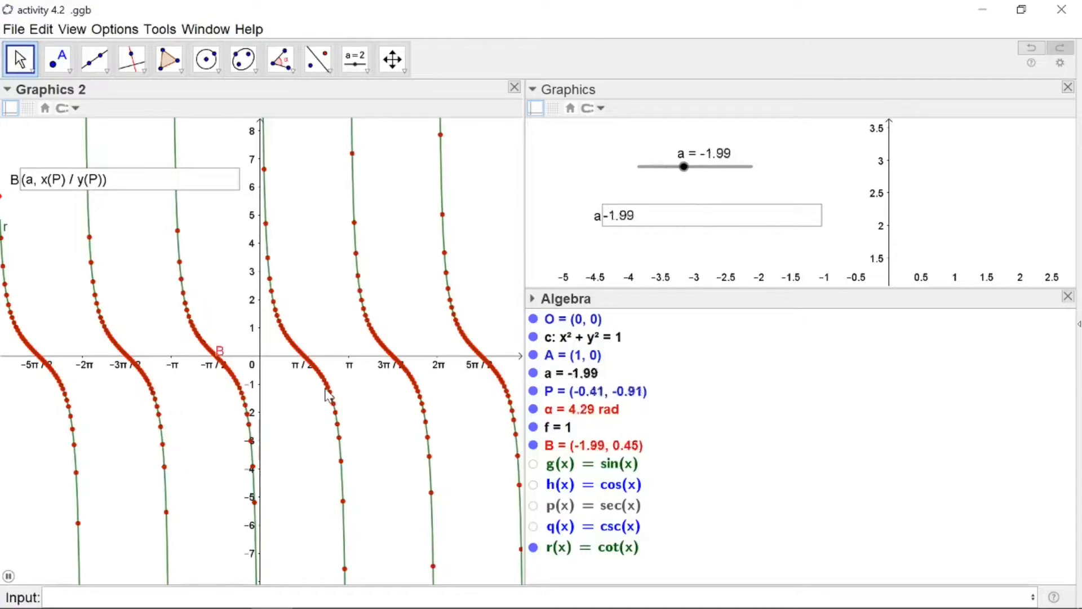
click(8, 575)
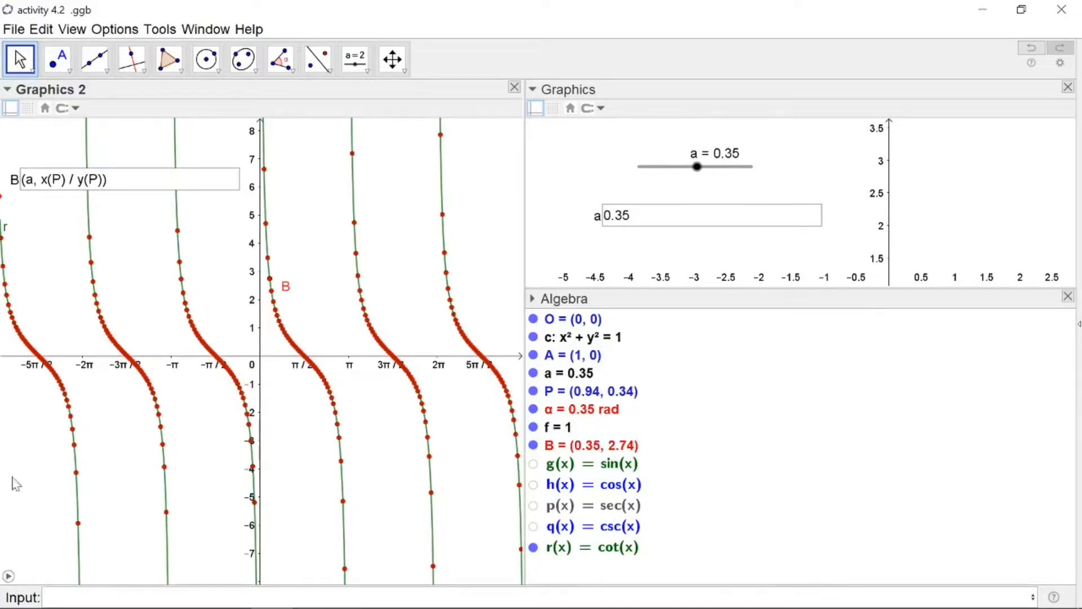
click(48, 180)
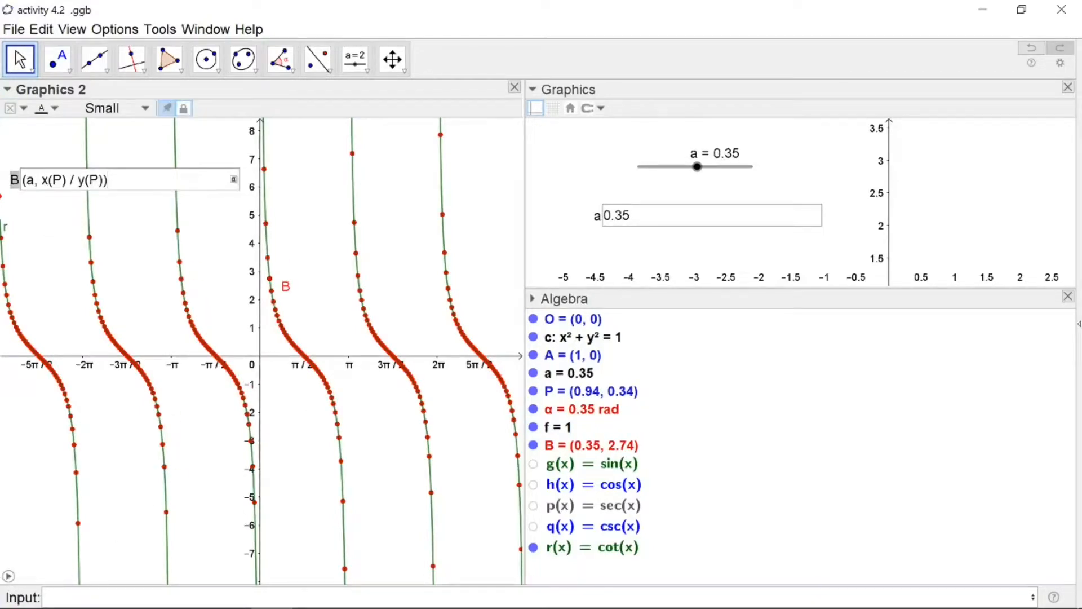
key(BackSpace)
text(y)
key(Right)
key(Right)
key(Return)
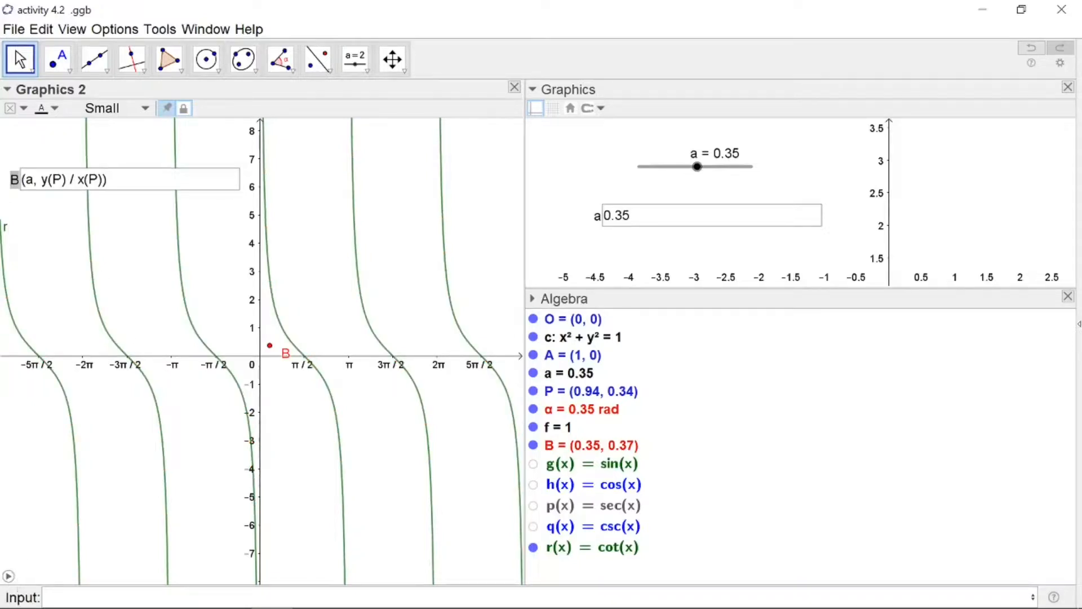
Hide the cot(x) graph and animate the slider to trace B's path
click(533, 547)
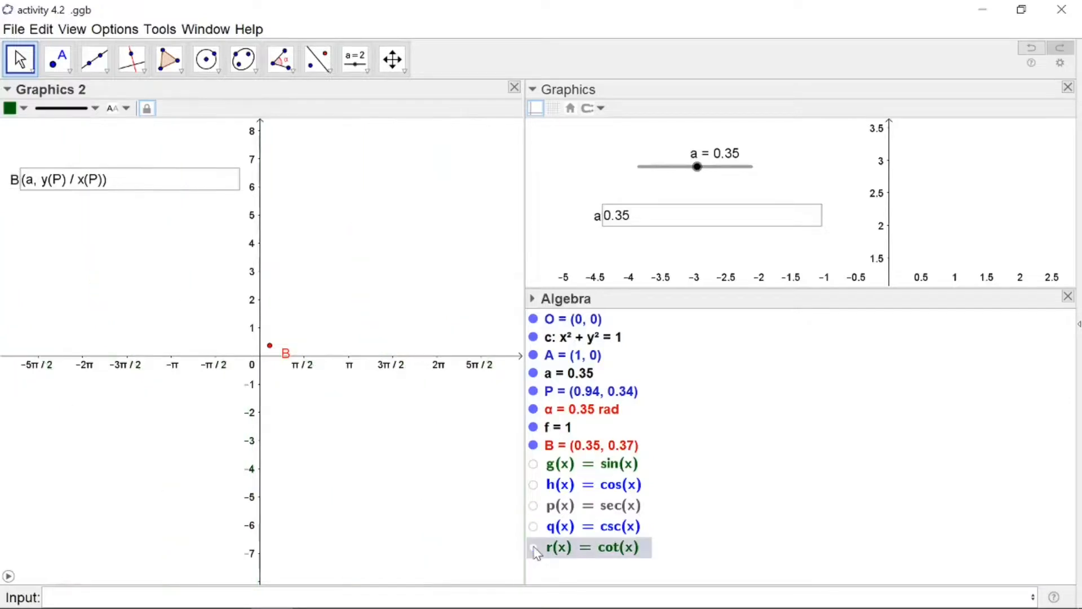
click(9, 576)
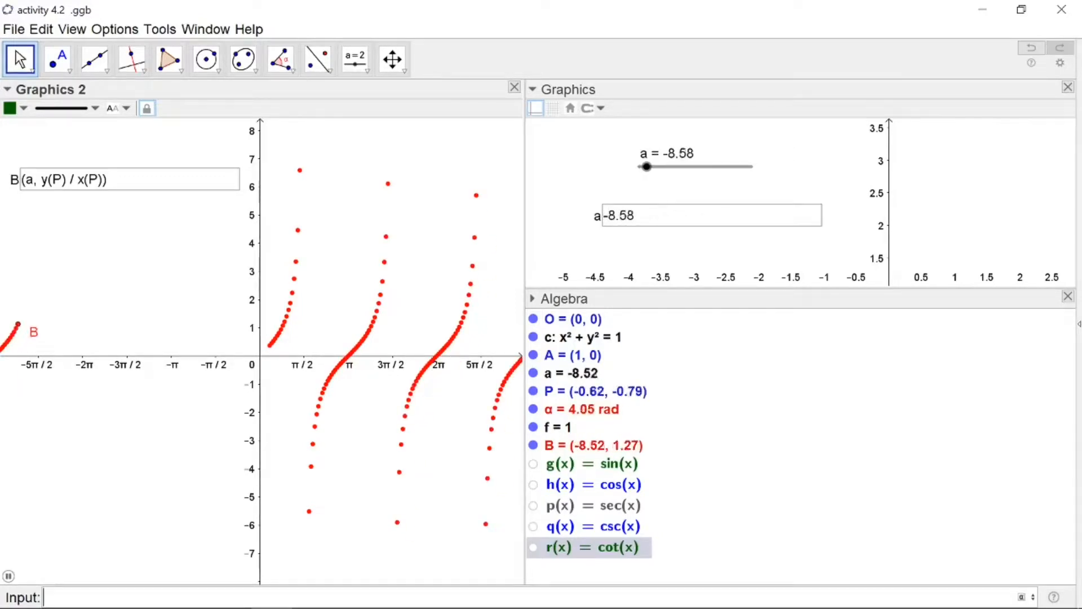
Plot tan(x) from the input bar over B's trace
text(tanx)
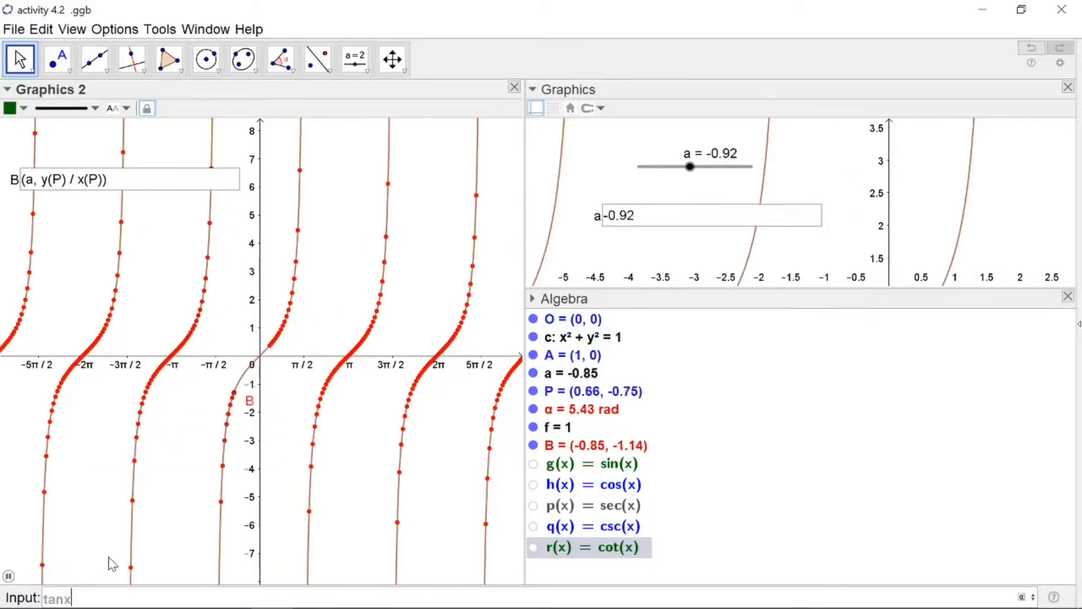
key(Return)
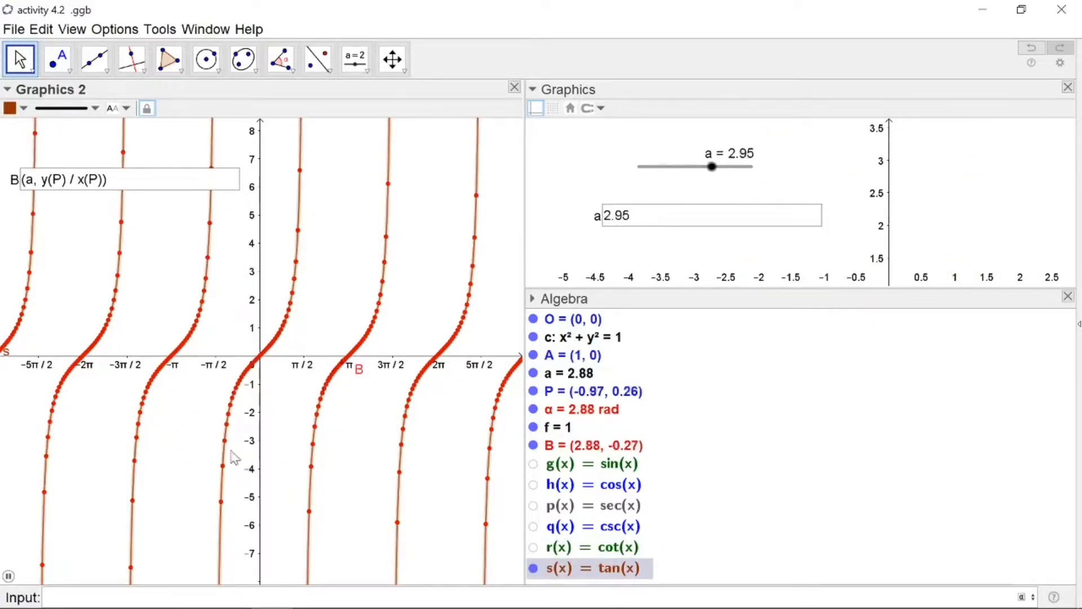
click(341, 476)
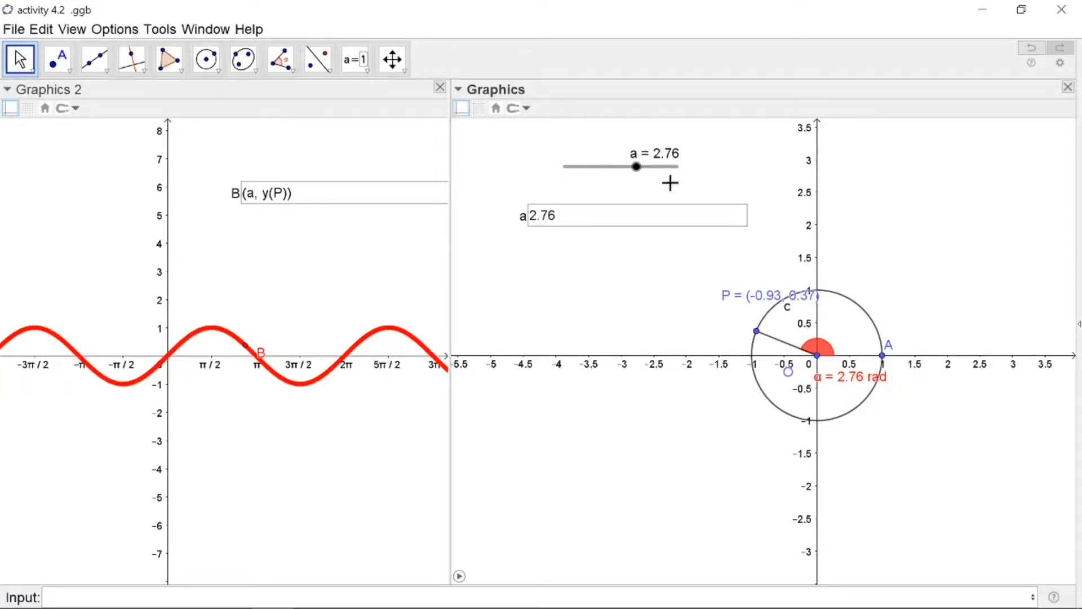
Move slider a through several values, ending at 4.8, to move P around the circle and B along the sine curve
drag(637, 169, 658, 180)
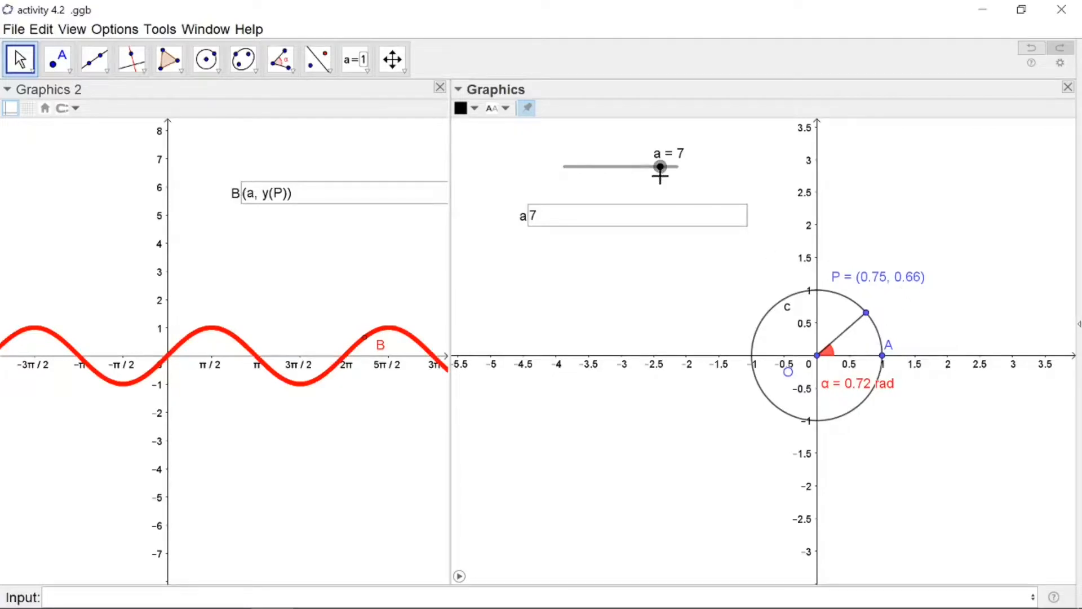
drag(661, 167, 670, 183)
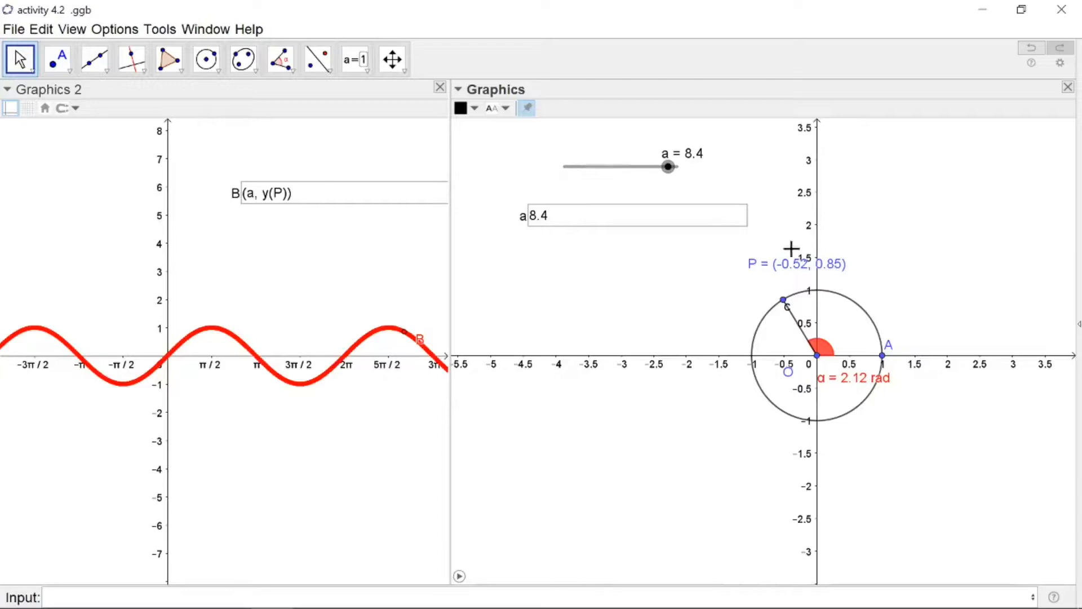
drag(670, 171, 677, 171)
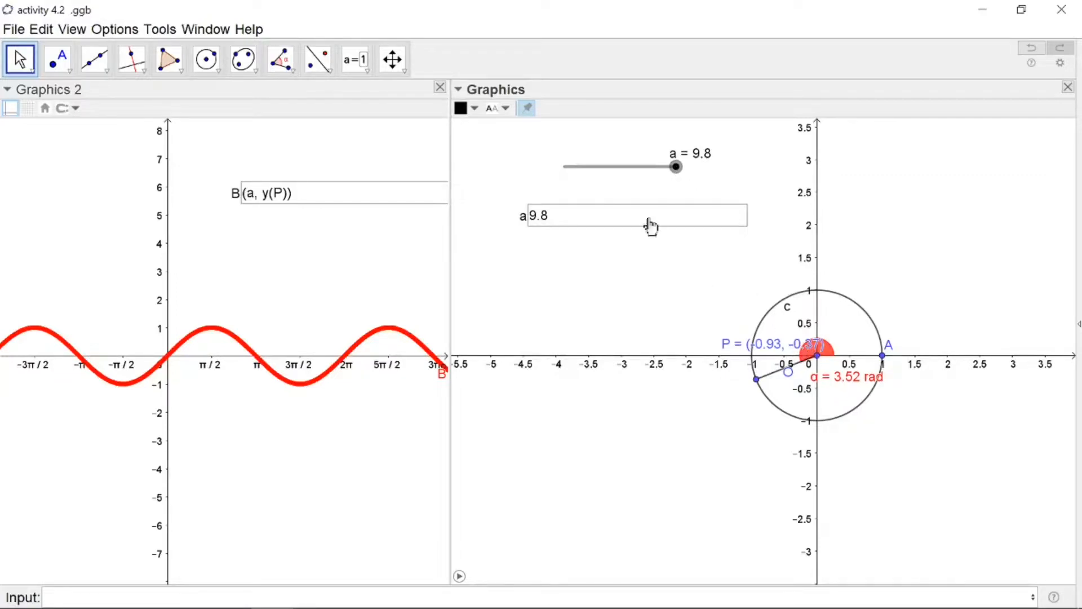
drag(679, 170, 650, 182)
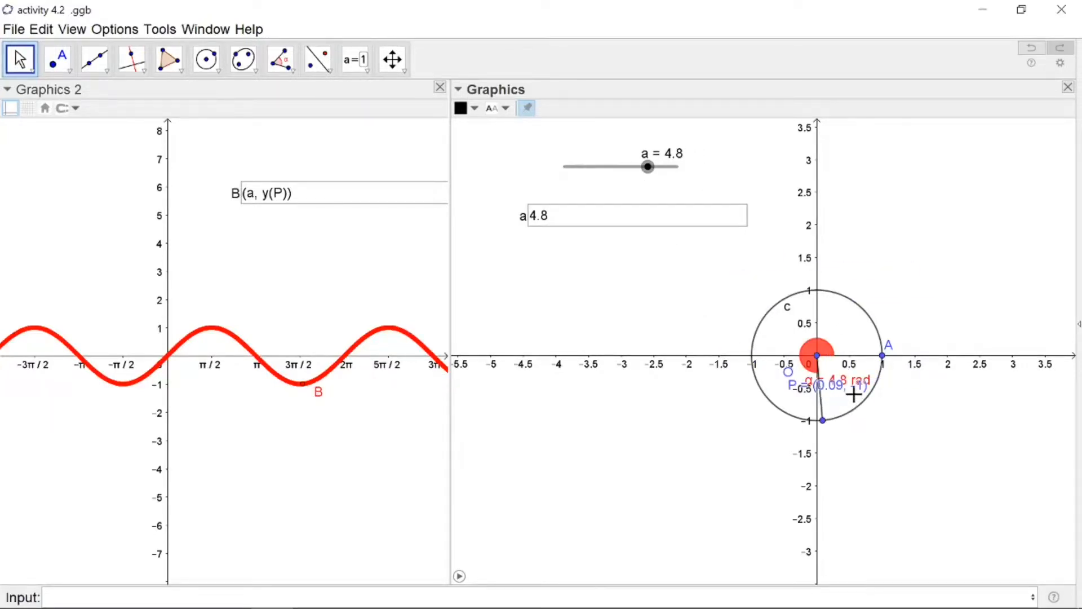
Move P's label below the point and drag slider a back down to about 0.7
drag(826, 385, 872, 438)
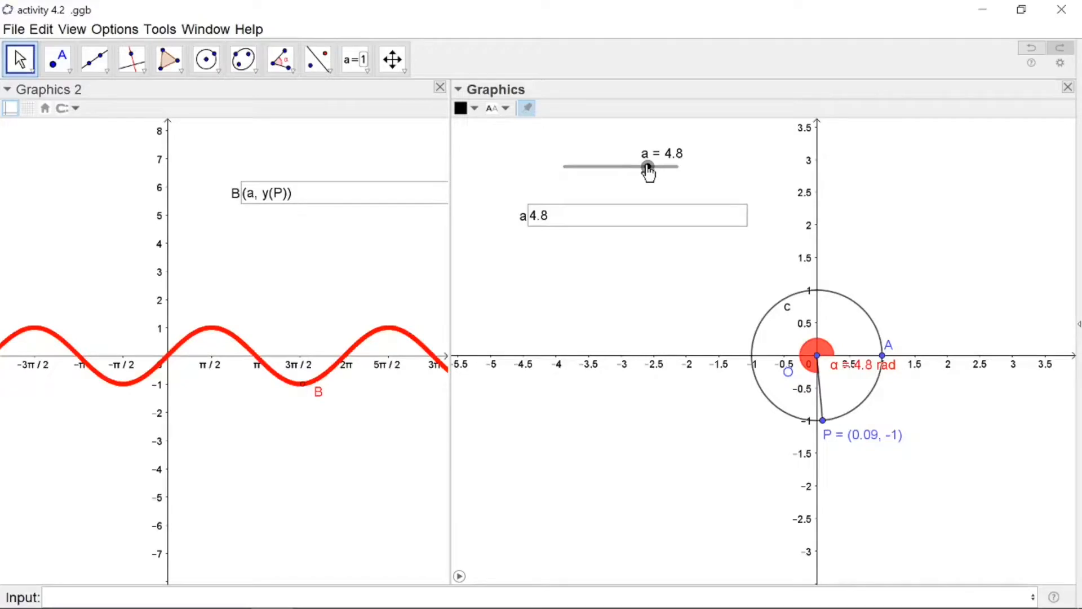
drag(648, 172, 631, 180)
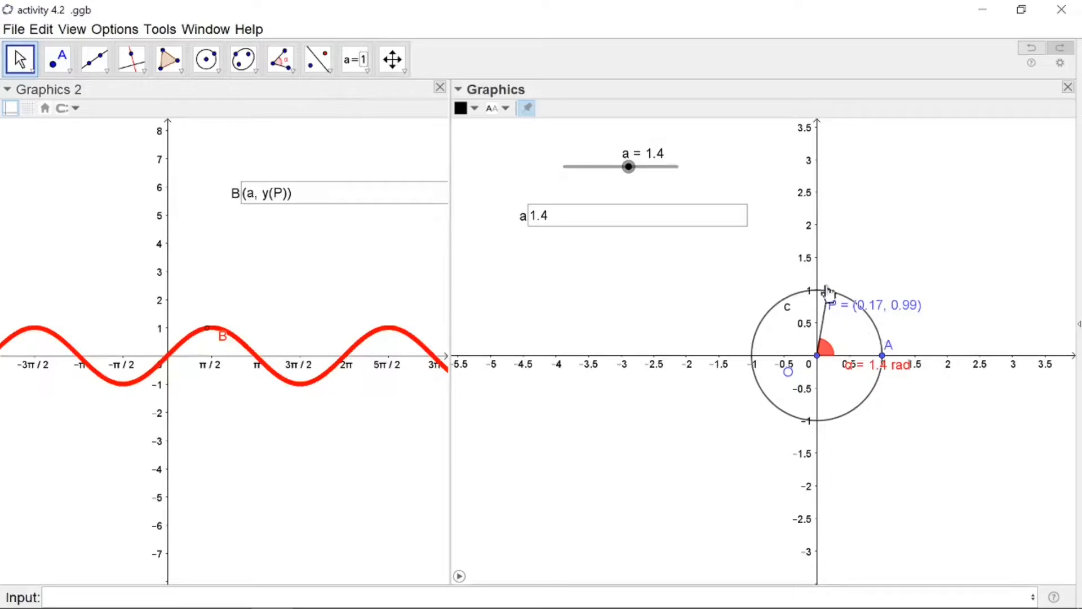
drag(629, 168, 625, 168)
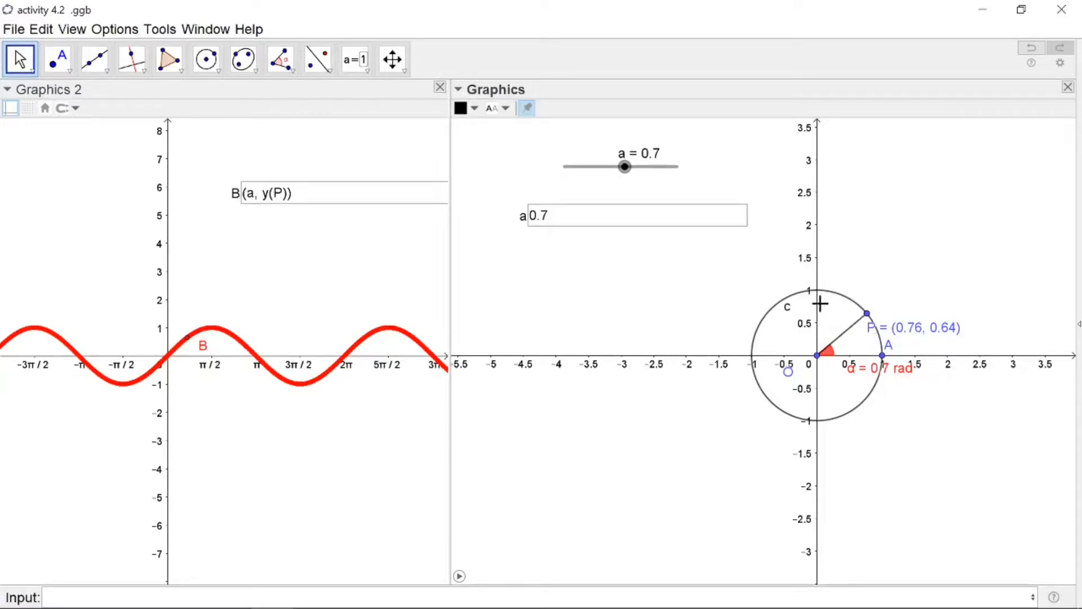
drag(628, 178, 624, 174)
Step slider a upward in small increments to 10, moving P around the circle and B along the sine curve
key(Right)
key(Right)
key(Right)
key(Right)
key(Right)
key(Right)
key(Right)
key(Right)
key(Right)
key(Right)
key(Right)
key(Right)
key(Right)
key(Right)
key(Right)
key(Right)
key(Right)
key(Right)
key(Right)
key(Right)
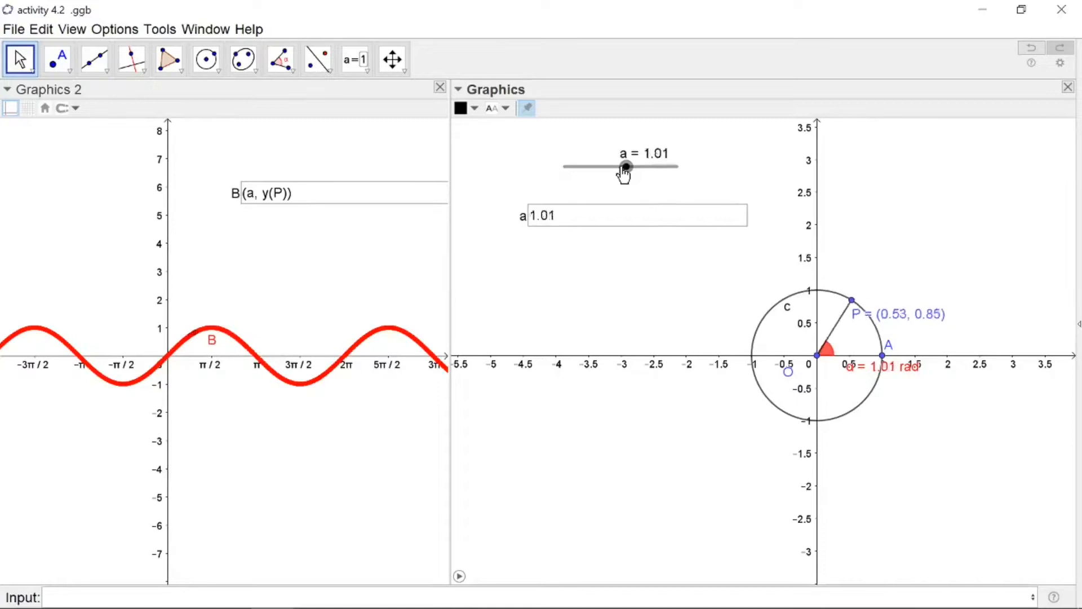
key(Right)
key(Right)
key(Right)
key(Right)
key(Right)
key(Right)
key(Right)
key(Right)
key(Right)
key(Right)
key(Right)
key(Right)
key(Right)
key(Right)
key(Right)
key(Right)
key(Right)
key(Right)
key(Right)
key(Right)
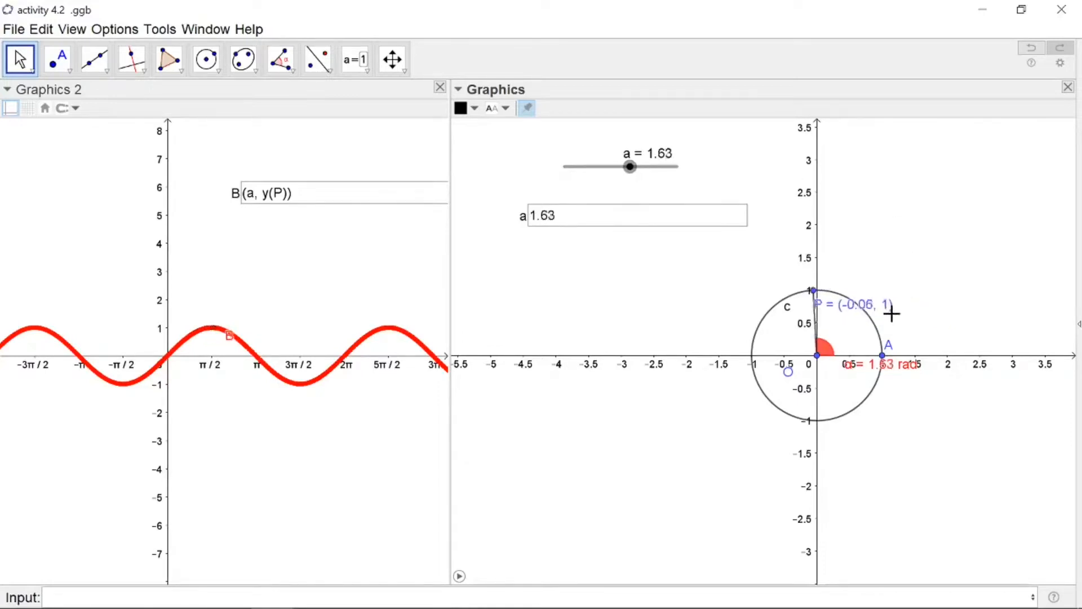
key(Right)
key(Right)
key(Right)
key(Right)
key(Right)
key(Right)
key(Right)
key(Right)
key(Right)
key(Right)
key(Right)
key(Right)
key(Right)
key(Right)
key(Right)
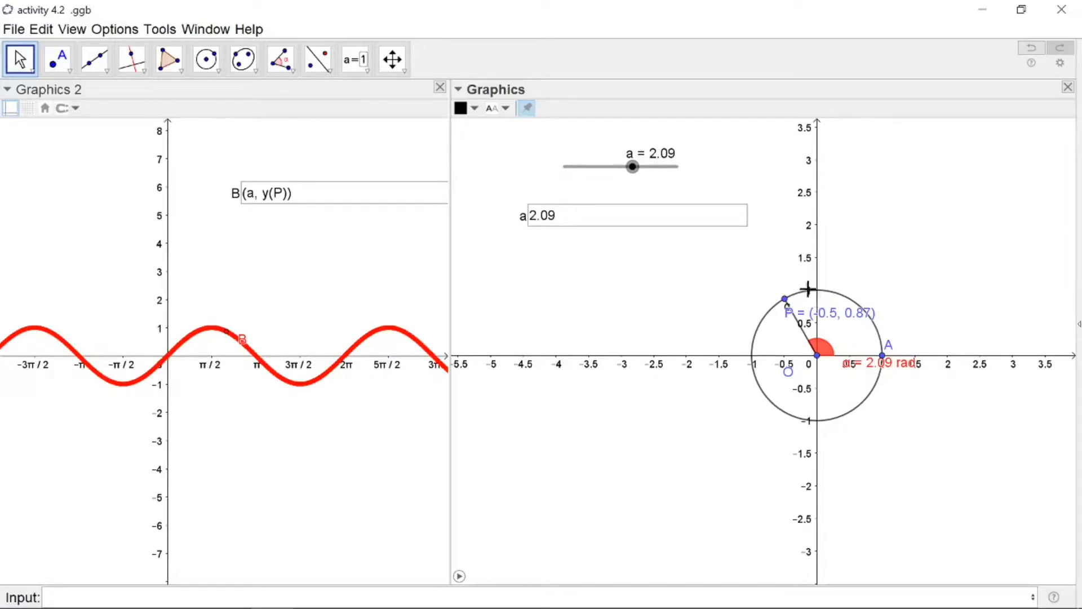
key(Right)
key(Right)
key(Right)
key(Right)
key(Right)
key(Right)
key(Right)
key(Right)
key(Right)
key(Right)
key(Right)
key(Right)
key(Right)
key(Right)
key(Right)
key(Right)
key(Right)
key(Right)
key(Right)
key(Right)
key(Right)
key(Right)
key(Right)
key(Right)
key(Right)
key(Right)
key(Right)
key(Right)
key(Right)
key(Right)
key(Right)
key(Right)
key(Right)
key(Right)
key(Right)
key(Right)
key(Right)
key(Right)
key(Right)
key(Right)
key(Right)
key(Right)
key(Right)
key(Right)
key(Right)
key(Right)
key(Right)
key(Right)
key(Right)
key(Right)
key(Right)
key(Right)
key(Right)
key(Right)
key(Right)
key(Right)
key(Right)
key(Right)
key(Right)
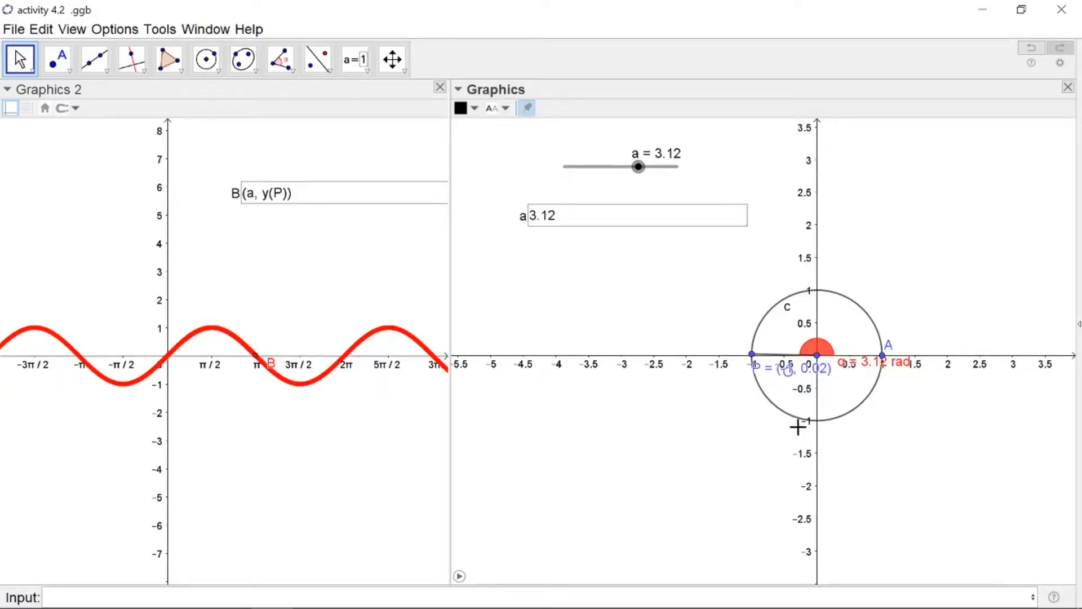
key(Right)
key(Right)
key(Right)
key(Right)
key(Right)
key(Right)
key(Right)
key(Right)
key(Right)
key(Right)
key(Right)
key(Right)
key(Right)
key(Right)
key(Right)
key(Right)
key(Right)
key(Right)
key(Right)
key(Right)
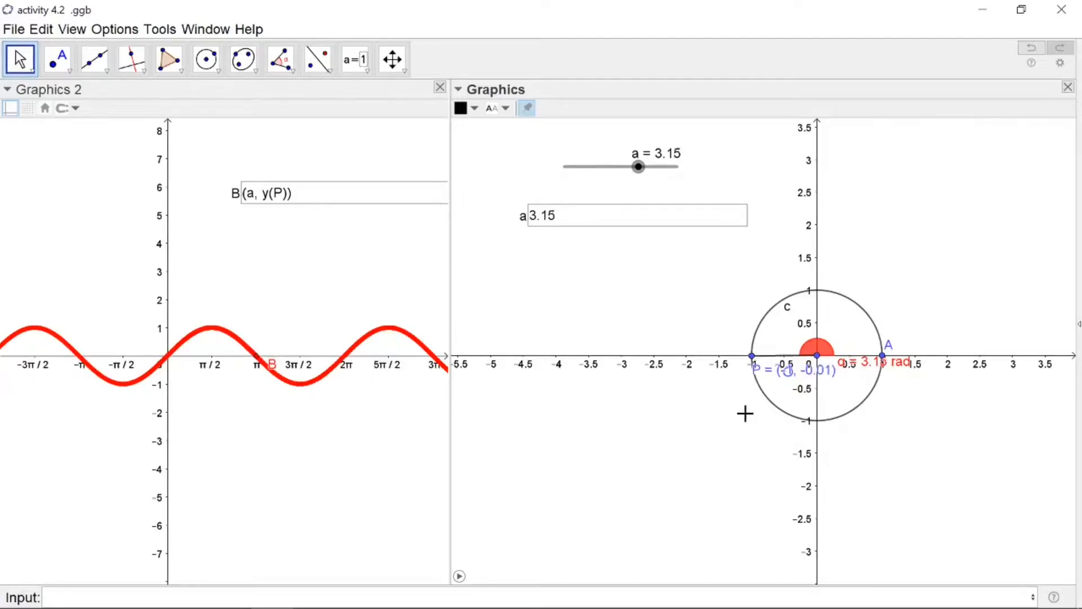
key(Right)
key(Right)
key(Right)
key(Right)
key(Right)
key(Right)
key(Right)
key(Right)
key(Right)
key(Right)
key(Right)
key(Right)
key(Right)
key(Right)
key(Right)
key(Right)
key(Right)
key(Right)
key(Right)
key(Right)
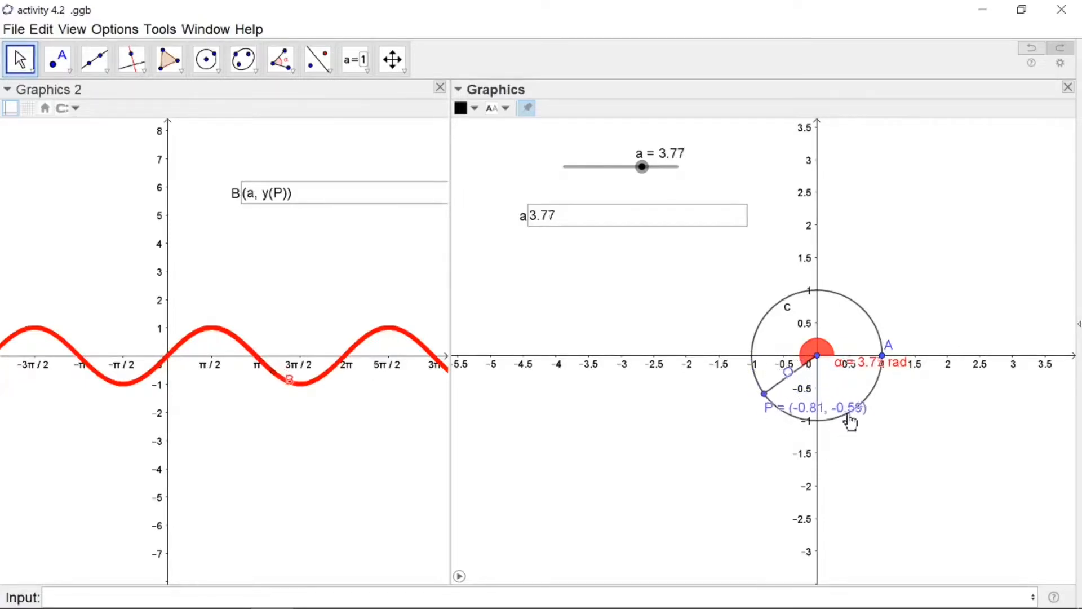
key(Right)
key(Right)
key(Right)
key(Right)
key(Right)
key(Right)
key(Right)
key(Right)
key(Right)
key(Right)
key(Right)
key(Right)
key(Right)
key(Right)
key(Right)
key(Right)
key(Right)
key(Right)
key(Right)
key(Right)
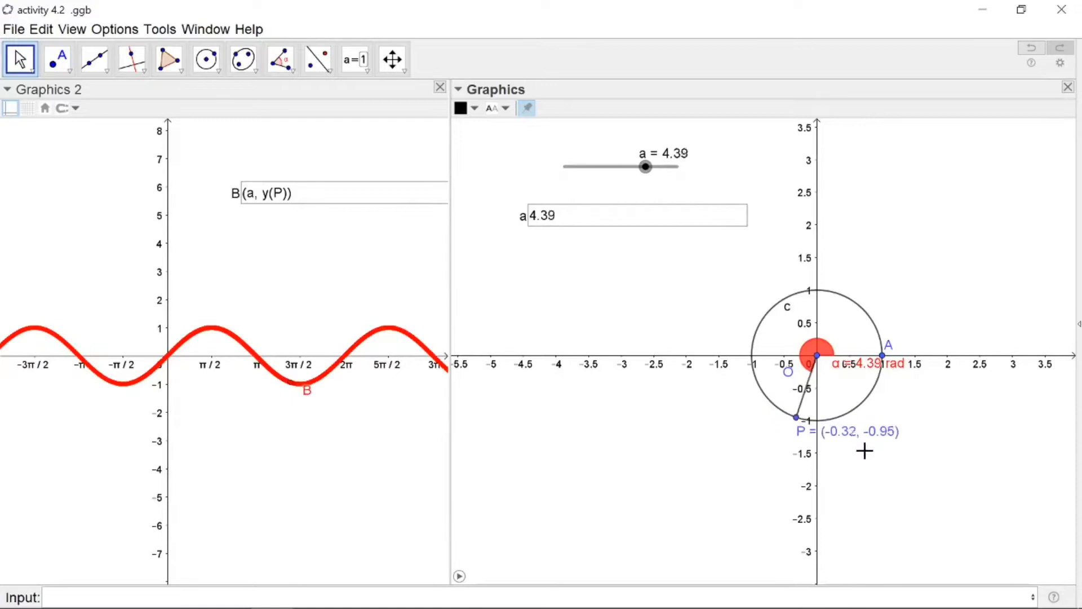
key(Right)
key(Right)
key(Right)
key(Right)
key(Right)
key(Right)
key(Right)
key(Right)
key(Right)
key(Right)
key(Right)
key(Right)
key(Right)
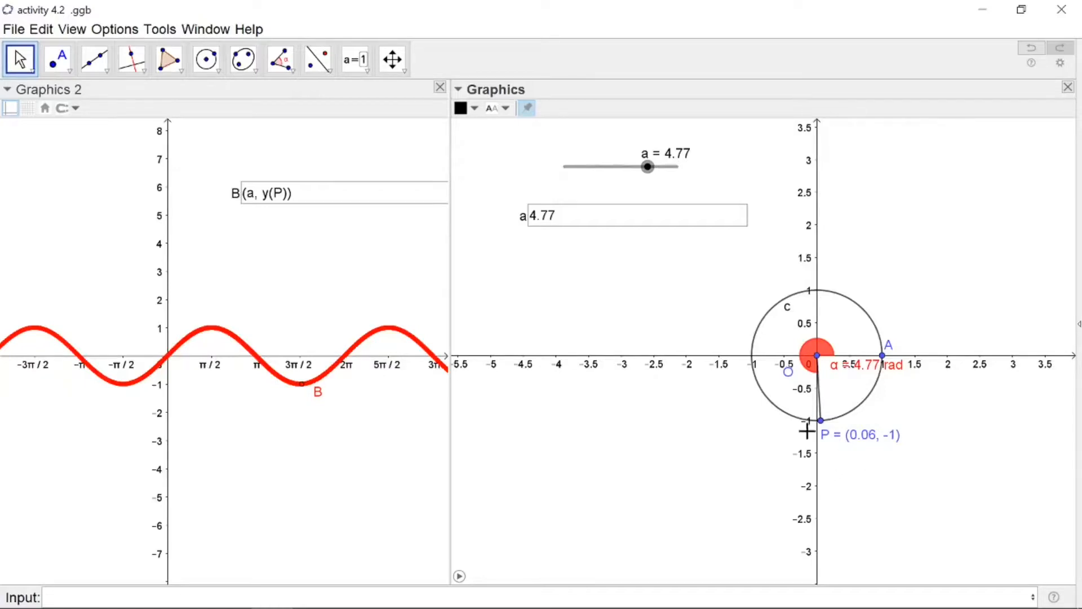
key(Right)
key(Right)
key(Right)
key(Right)
key(Right)
key(Right)
key(Right)
key(Right)
key(Right)
key(Right)
key(Right)
key(Right)
key(Right)
key(Right)
key(Right)
key(Right)
key(Right)
key(Right)
key(Right)
key(Right)
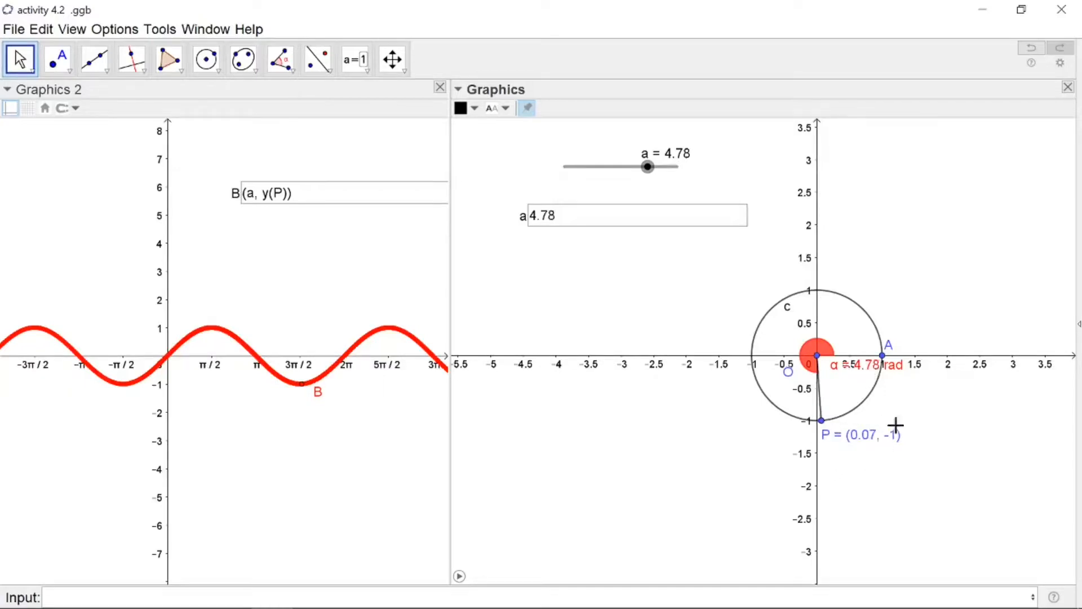
key(Right)
key(Right)
key(Right)
key(Right)
key(Right)
key(Right)
key(Right)
key(Right)
key(Right)
key(Right)
key(Right)
key(Right)
key(Right)
key(Right)
key(Right)
key(Right)
key(Right)
key(Right)
key(Right)
key(Right)
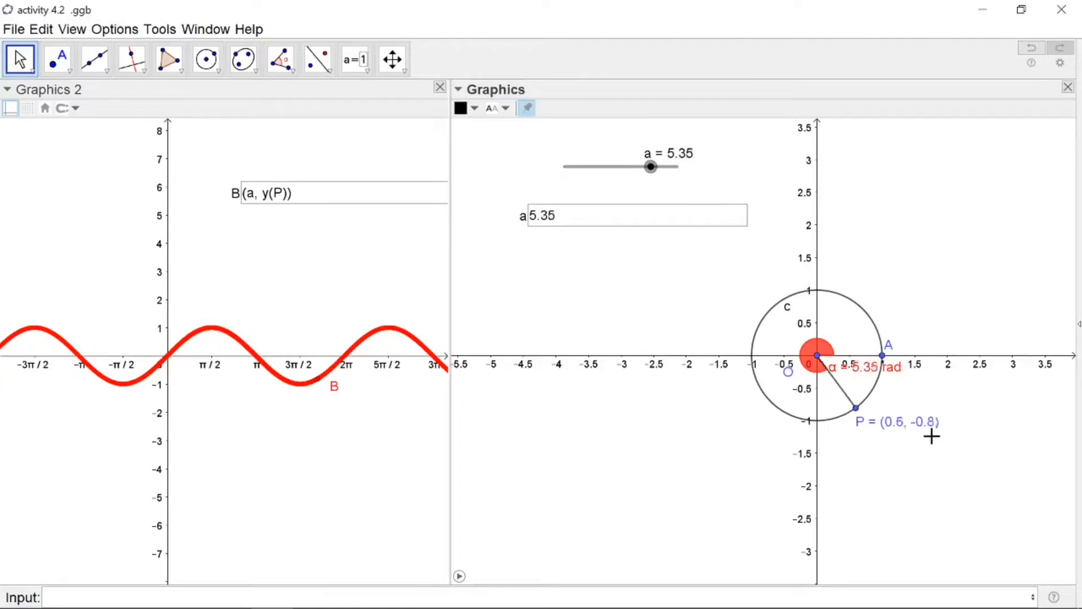
key(Right)
key(Right)
key(Right)
key(Right)
key(Right)
key(Right)
key(Right)
key(Right)
key(Right)
key(Right)
key(Right)
key(Right)
key(Right)
key(Right)
key(Right)
key(Right)
key(Right)
key(Right)
key(Right)
key(Right)
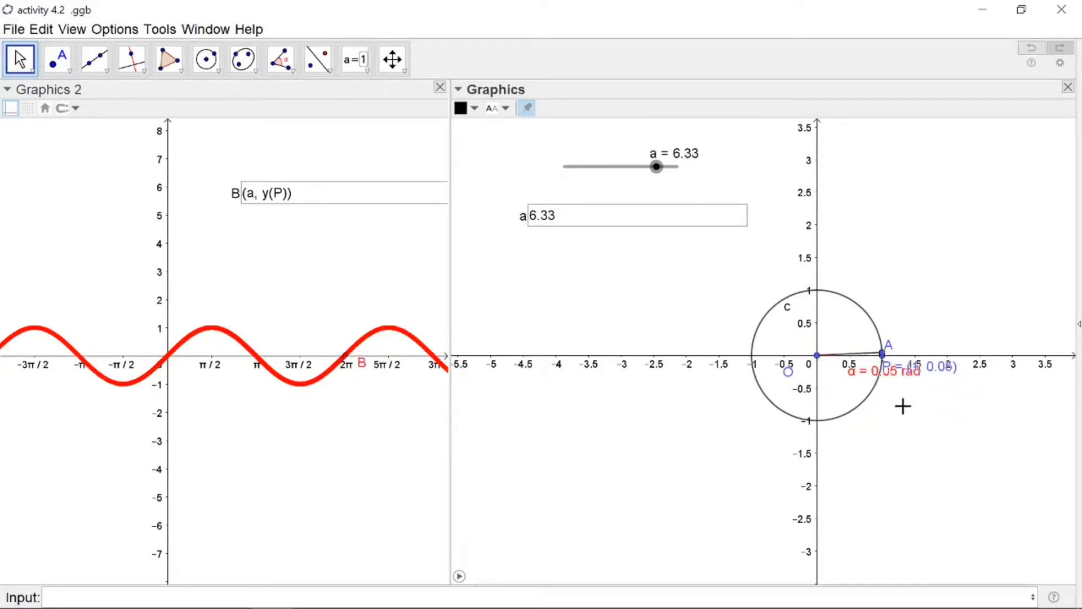
key(Right)
key(Right)
key(Right)
key(Right)
key(Right)
key(Right)
key(Right)
key(Right)
key(Right)
key(Right)
key(Right)
key(Right)
key(Right)
key(Right)
key(Right)
key(Right)
key(Right)
key(Right)
key(Right)
key(Right)
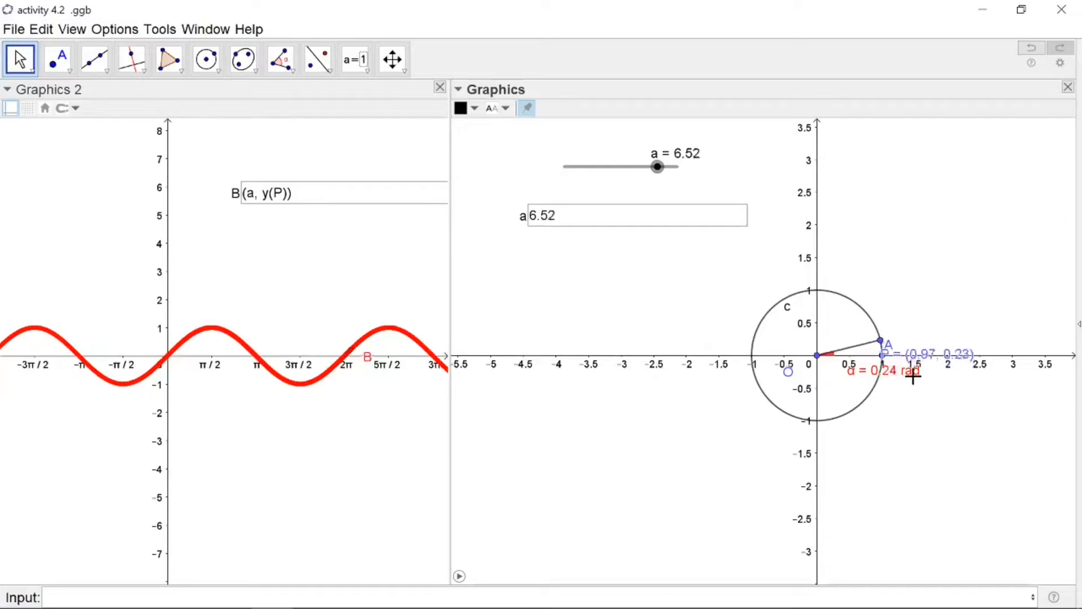
key(Right)
key(Right)
key(Right)
key(Right)
key(Right)
key(Right)
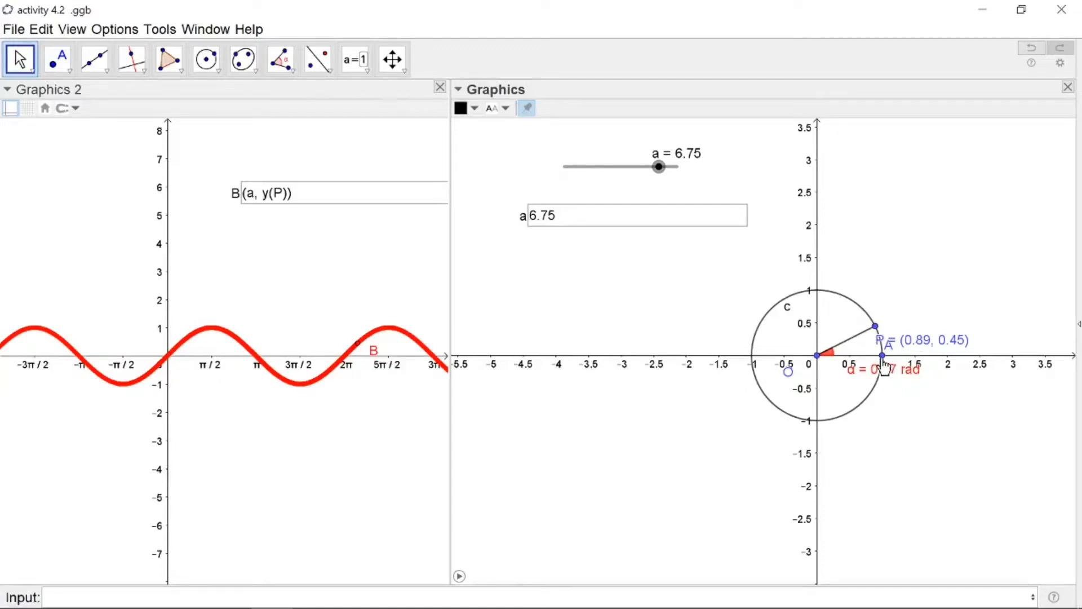
key(Right)
key(Right)
key(Right)
key(Right)
key(Right)
key(Right)
key(Right)
key(Right)
key(Right)
key(Right)
key(Right)
key(Right)
key(Right)
key(Right)
key(Right)
key(Right)
key(Right)
key(Right)
key(Right)
key(Right)
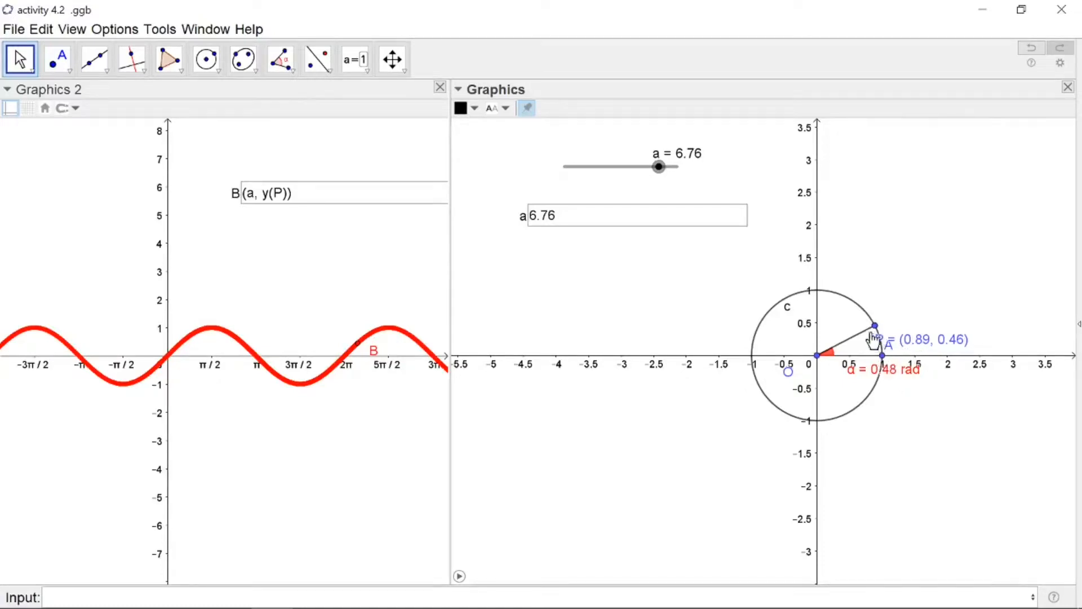
key(Right)
key(Right)
key(Right)
key(Right)
key(Right)
key(Right)
key(Right)
key(Right)
key(Right)
key(Right)
key(Right)
key(Right)
key(Right)
key(Right)
key(Right)
key(Right)
key(Right)
key(Right)
key(Right)
key(Right)
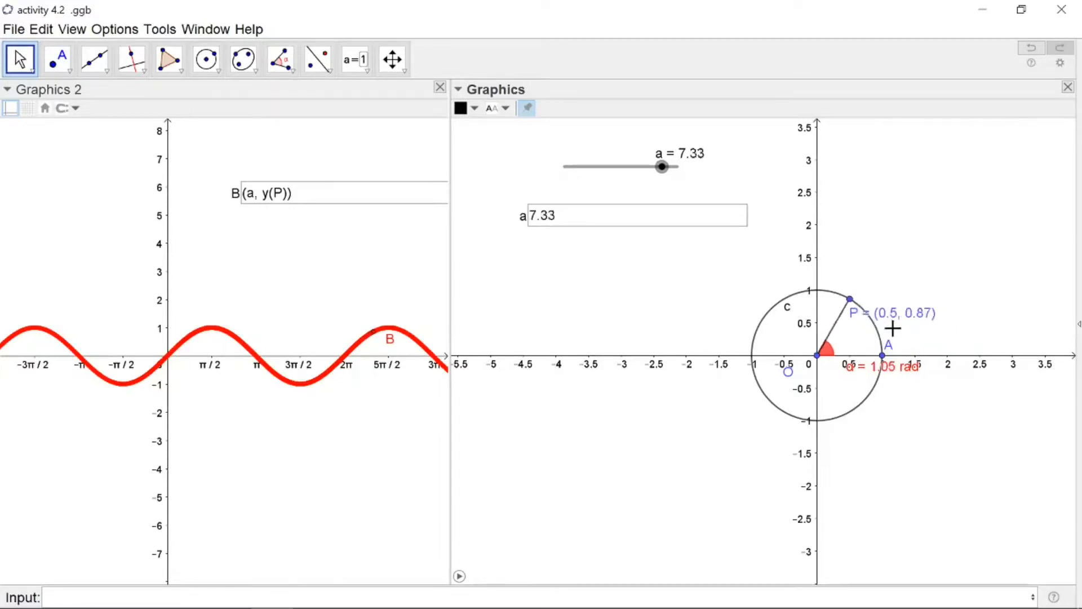
key(Right)
key(Right)
key(Right)
key(Right)
key(Right)
key(Right)
key(Right)
key(Right)
key(Right)
key(Right)
key(Right)
key(Right)
key(Right)
key(Right)
key(Right)
key(Right)
key(Right)
key(Right)
key(Right)
key(Right)
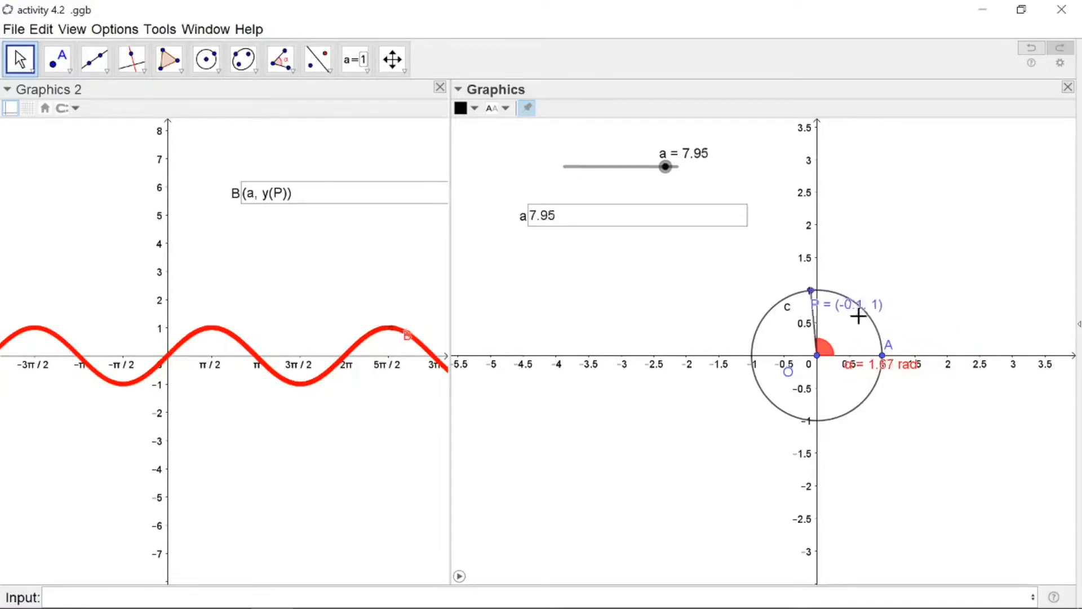
key(Right)
key(Right)
key(Right)
key(Right)
key(Right)
key(Right)
key(Right)
key(Right)
key(Right)
key(Right)
key(Right)
key(Right)
key(Right)
key(Right)
key(Right)
key(Right)
key(Right)
key(Right)
key(Right)
key(Right)
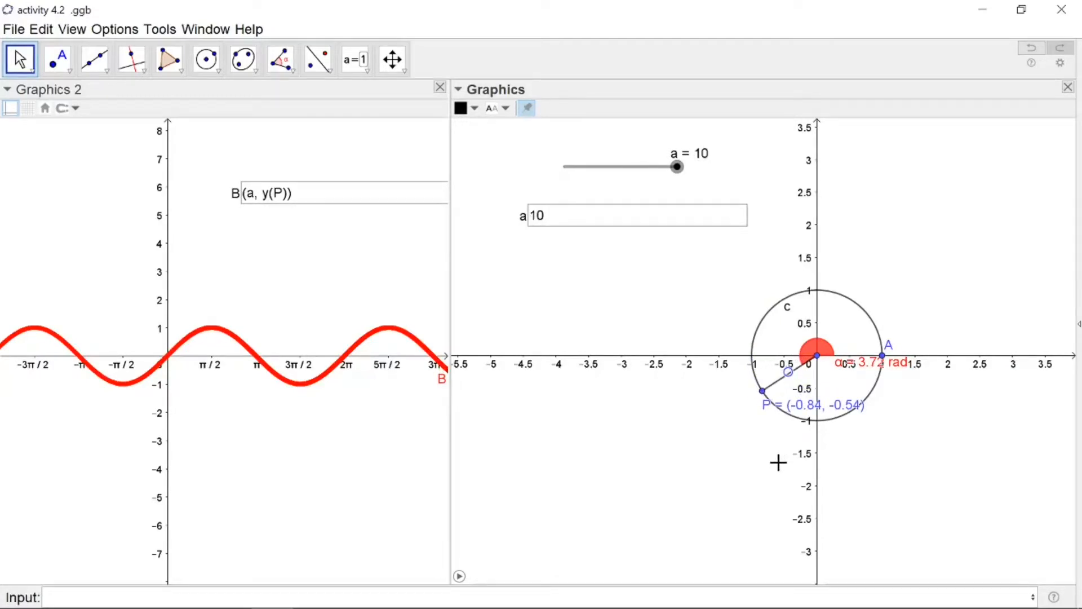
Select slider a and step it back down to 6.34
click(677, 168)
key(Right)
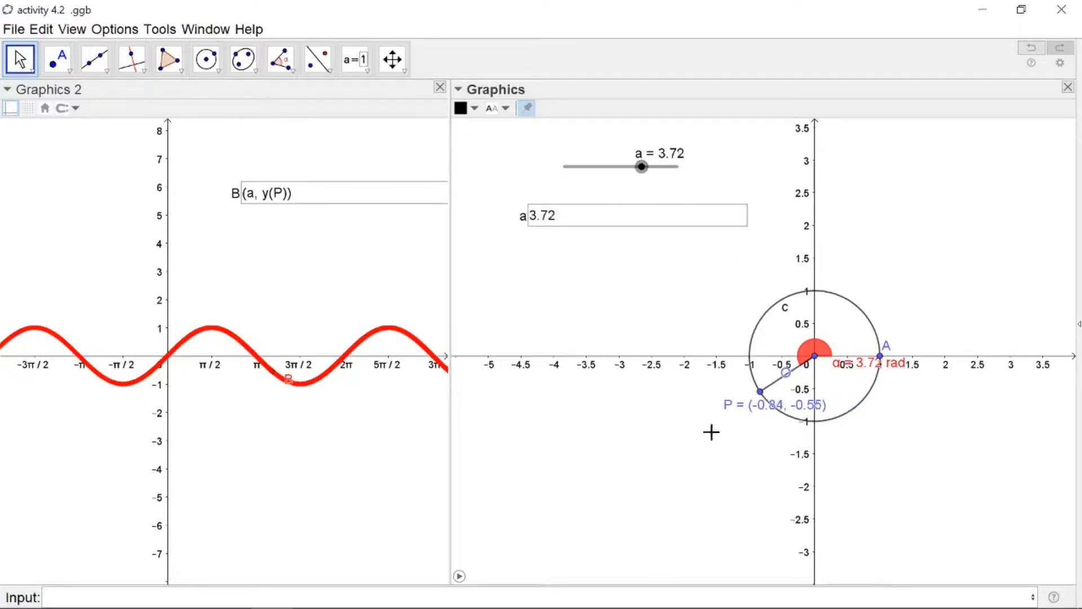
key(Right)
key(Right)
key(Right)
key(Right)
key(Right)
key(Right)
key(Right)
key(Right)
key(Right)
key(Right)
key(Right)
key(Right)
key(Right)
key(Right)
key(Right)
key(Right)
key(Right)
key(Right)
key(Right)
key(Right)
key(Right)
key(Right)
key(Right)
key(Right)
key(Right)
key(Right)
key(Right)
key(Right)
key(Right)
key(Right)
key(Right)
key(Right)
key(Right)
key(Right)
key(Right)
key(Right)
key(Right)
key(Right)
key(Right)
key(Right)
key(Right)
key(Right)
key(Right)
key(Right)
key(Right)
key(Right)
key(Right)
key(Right)
key(Right)
key(Right)
key(Right)
key(Right)
key(Right)
key(Right)
key(Right)
key(Right)
key(Right)
key(Right)
key(Right)
key(Right)
key(Right)
key(Right)
key(Right)
key(Right)
key(Right)
key(Right)
key(Right)
key(Right)
key(Right)
key(Right)
key(Right)
key(Right)
key(Right)
key(Right)
key(Right)
key(Right)
key(Right)
key(Right)
key(Right)
key(Right)
key(Right)
key(Right)
key(Right)
key(Right)
key(Right)
key(Right)
key(Right)
key(Right)
key(Right)
key(Right)
key(Right)
key(Right)
key(Right)
key(Right)
key(Right)
key(Right)
key(Right)
key(Right)
key(Right)
key(Right)
key(Right)
key(Right)
key(Right)
key(Right)
key(Right)
key(Right)
key(Right)
key(Right)
key(Right)
key(Right)
key(Right)
key(Right)
key(Right)
key(Right)
key(Right)
key(Right)
key(Right)
key(Right)
key(Right)
key(Right)
key(Right)
key(Right)
key(Right)
key(Right)
key(Right)
key(Right)
key(Right)
key(Right)
key(Right)
key(Right)
key(Right)
key(Right)
key(Right)
key(Right)
key(Right)
key(Right)
key(Right)
key(Right)
key(Right)
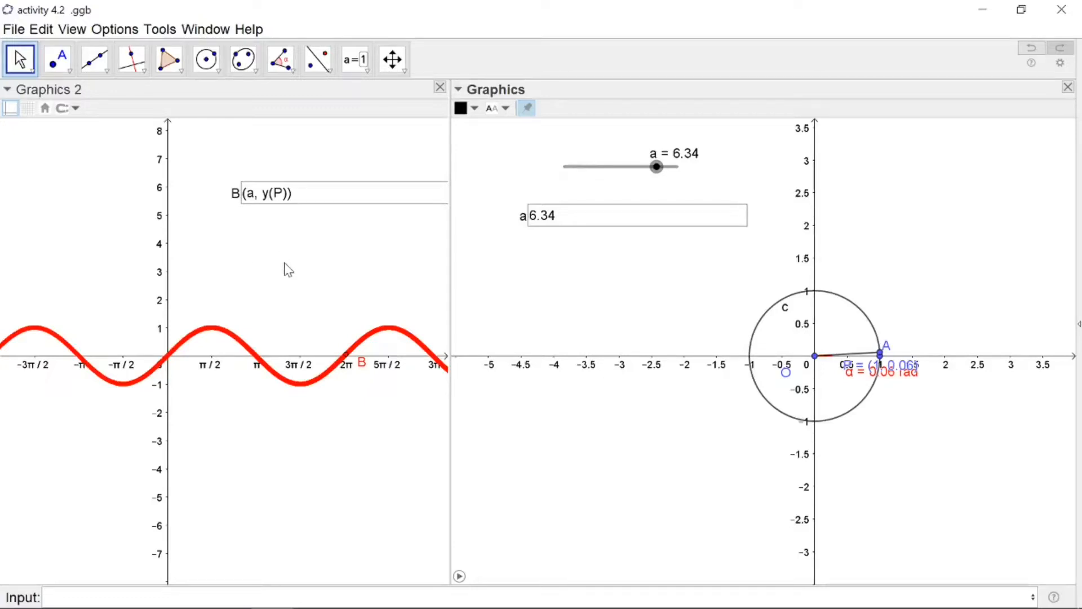
Switch to the presentation and advance to the slide with the completed sin x row of the table
key(alt+Tab)
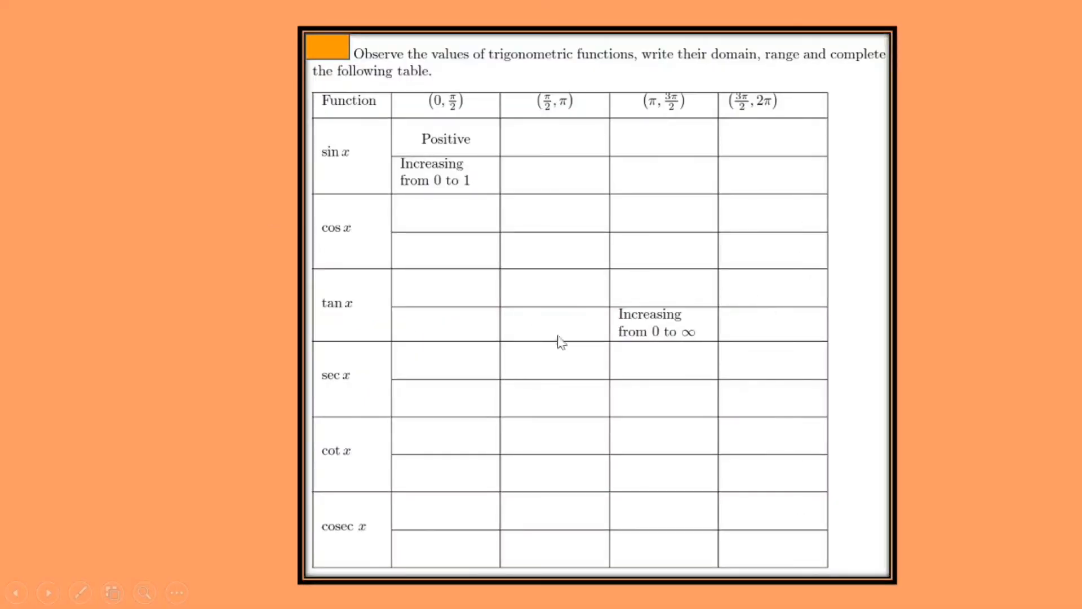
key(Right)
key(Right)
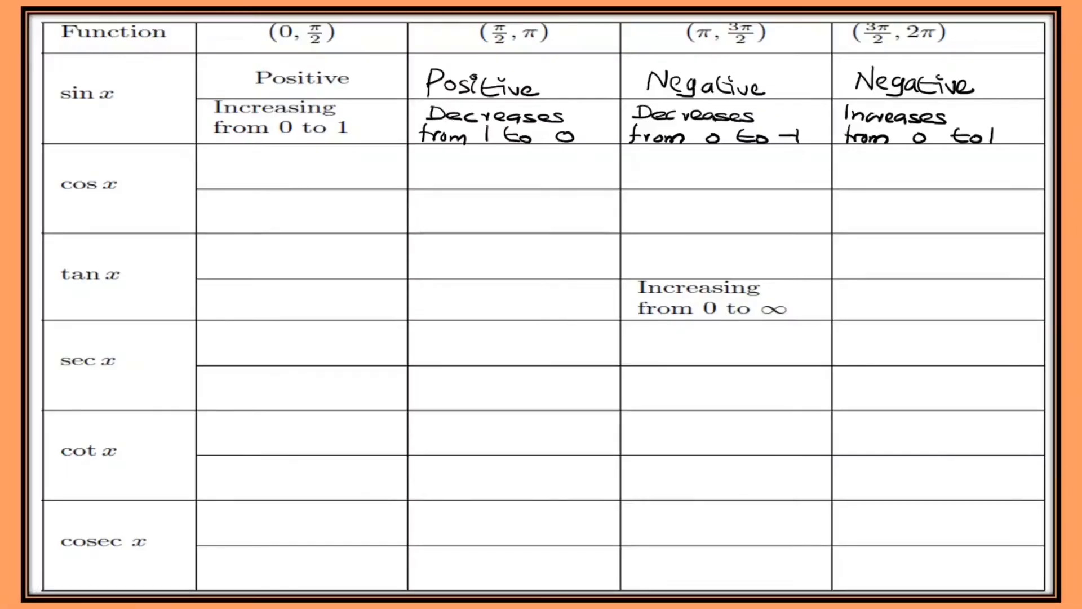